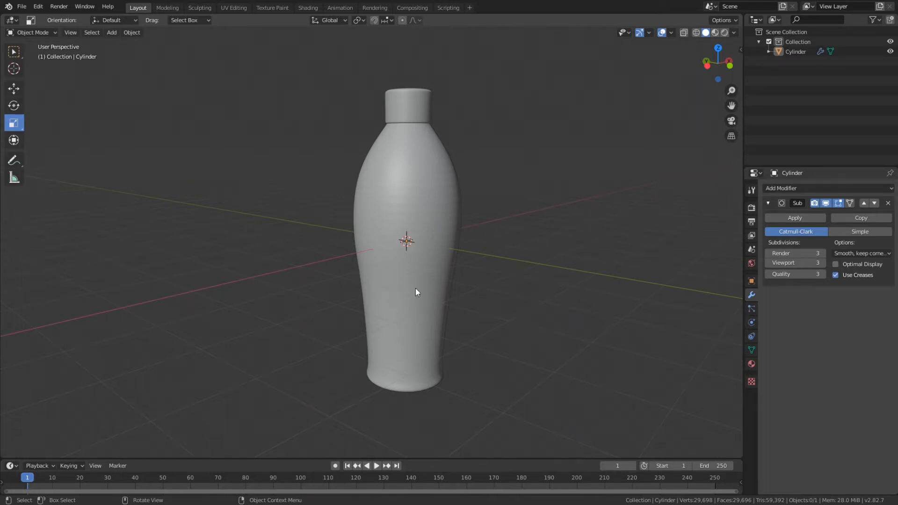
# Step: Compare the bottle's shape with the Subdivision modifier's viewport display turned off and on
pyautogui.moveTo(517, 226); pyautogui.dragTo(484, 292, button='middle')
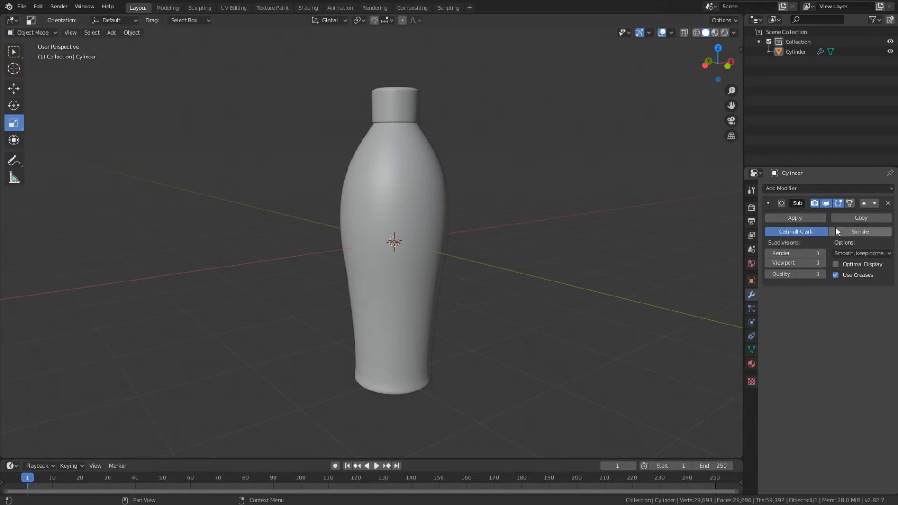
pyautogui.click(825, 204)
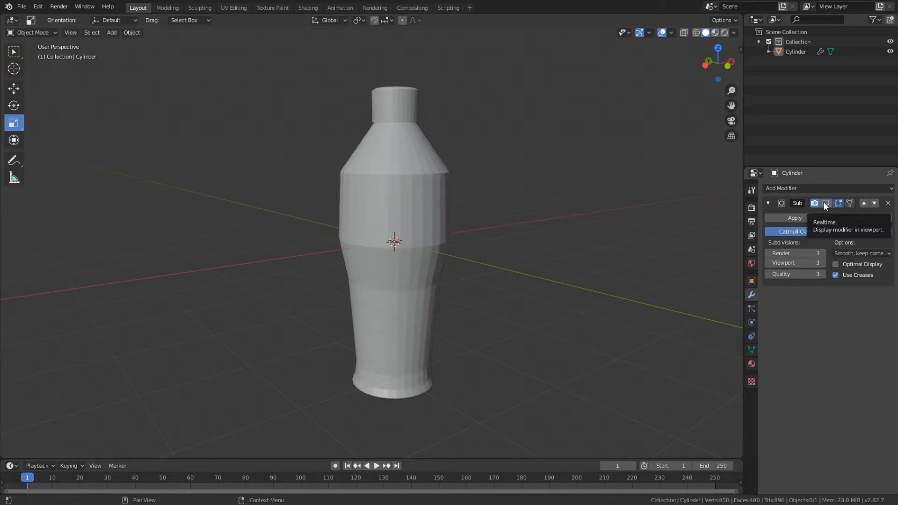
pyautogui.click(825, 204)
pyautogui.click(825, 204)
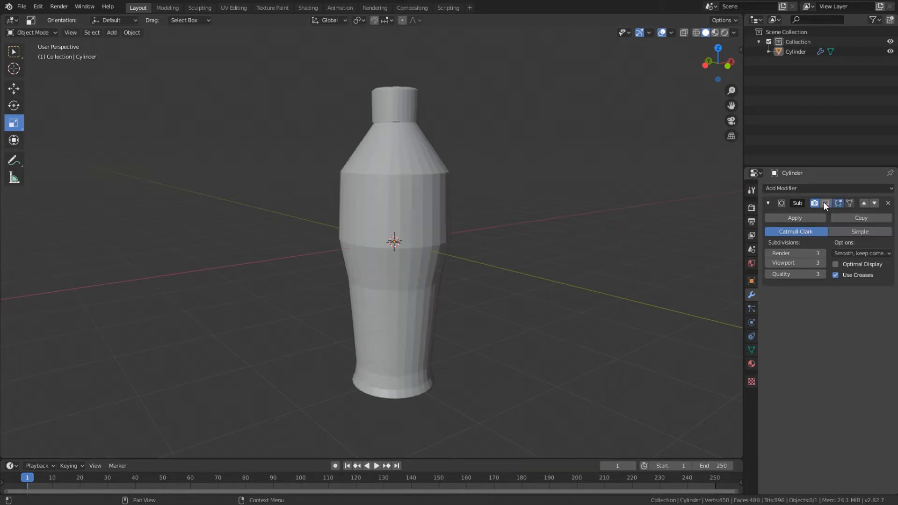
pyautogui.click(825, 204)
pyautogui.click(825, 204)
pyautogui.click(825, 204)
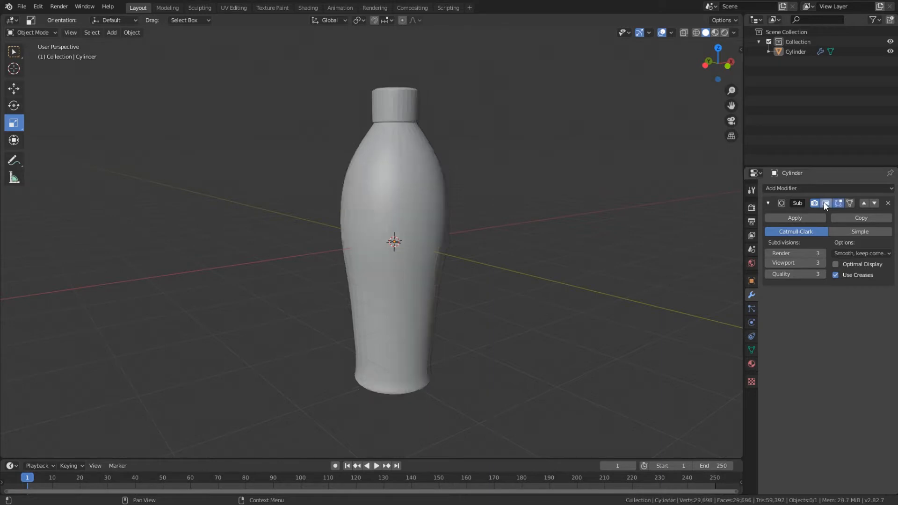
pyautogui.click(824, 204)
pyautogui.click(825, 204)
pyautogui.click(824, 204)
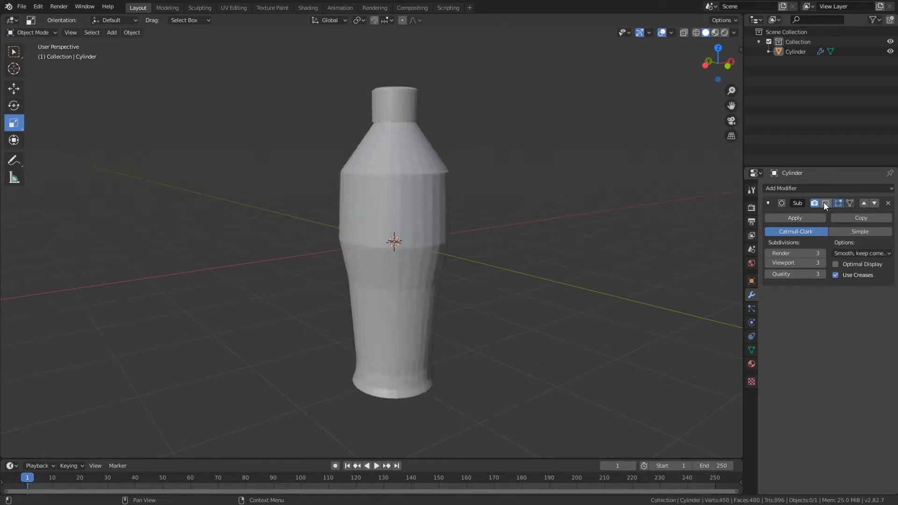
pyautogui.click(824, 204)
# Step: Activate the Select Box tool in Edit Mode, inspect the bottle's base mesh and return to Object Mode
pyautogui.press('Tab')
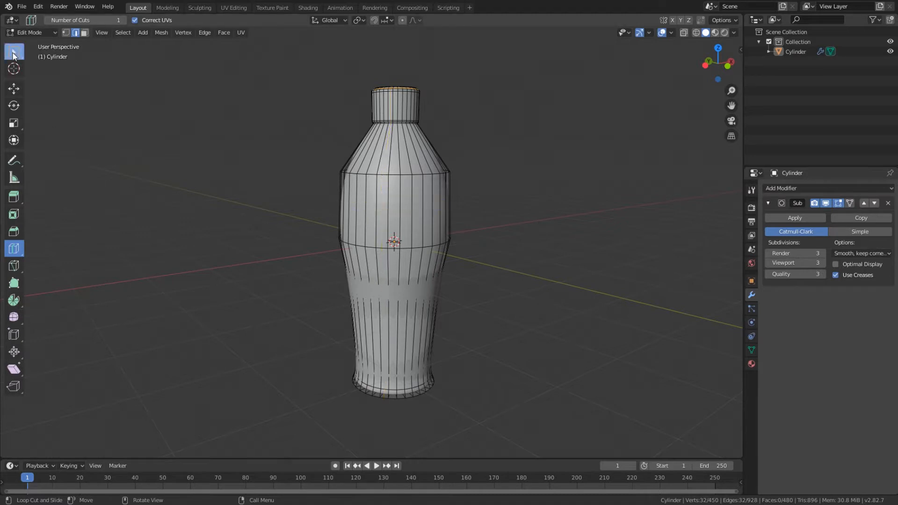
pyautogui.press('w')
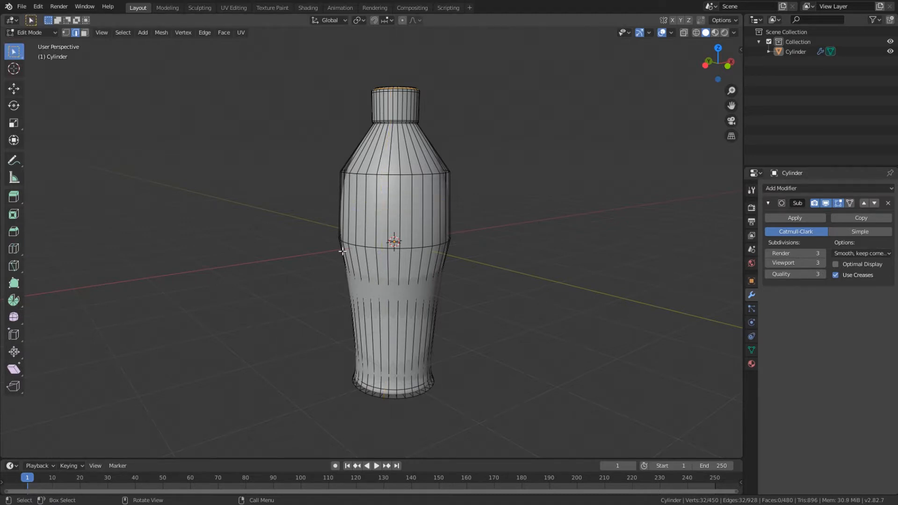
pyautogui.moveTo(420, 171); pyautogui.dragTo(429, 299, button='middle')
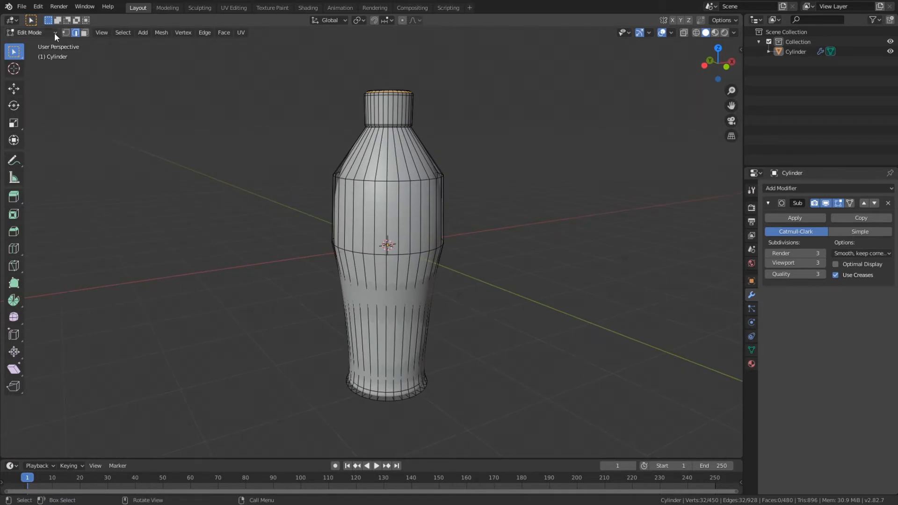
pyautogui.press('Tab')
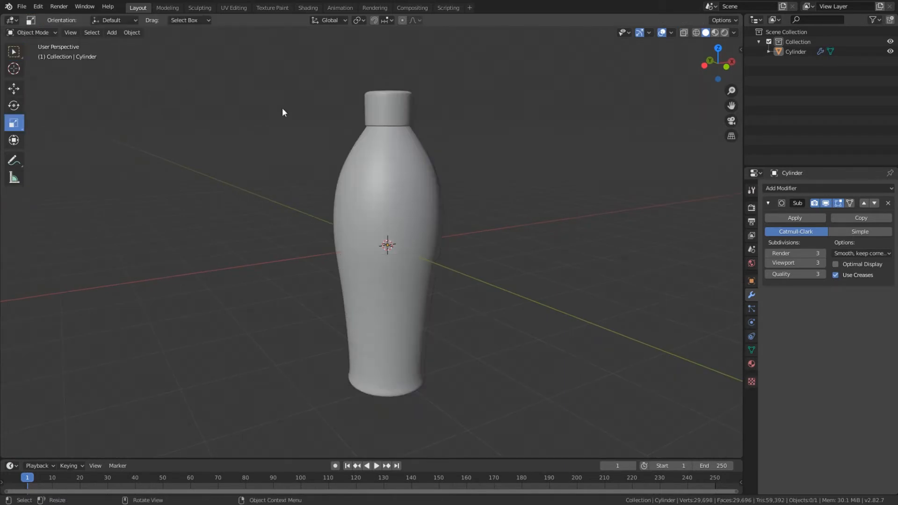
# Step: Apply the Subdivision modifier to the bottle and check its mesh in Edit Mode
pyautogui.click(795, 219)
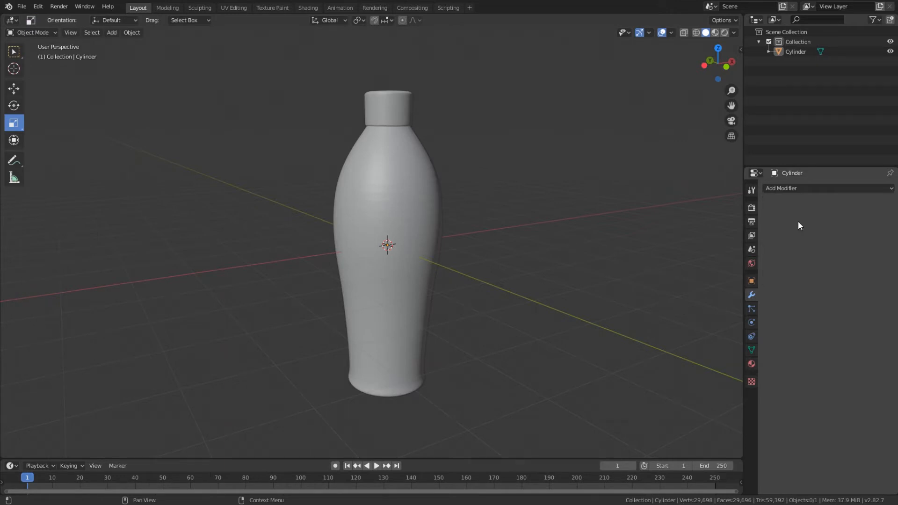
pyautogui.press('Tab')
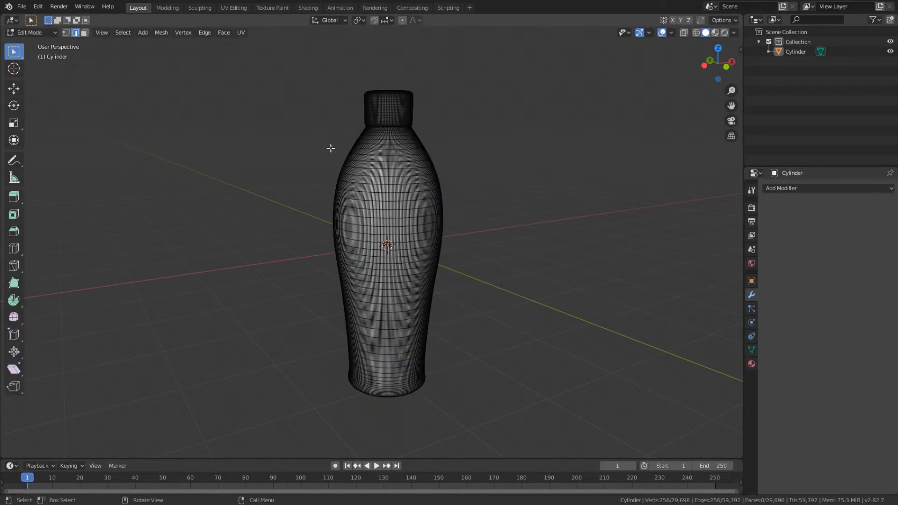
pyautogui.moveTo(394, 223); pyautogui.dragTo(359, 272, button='middle')
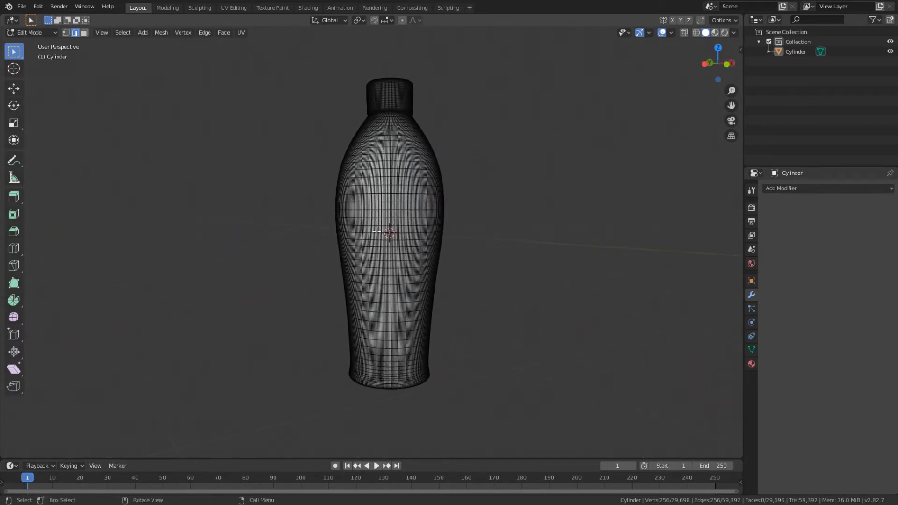
pyautogui.press('Tab')
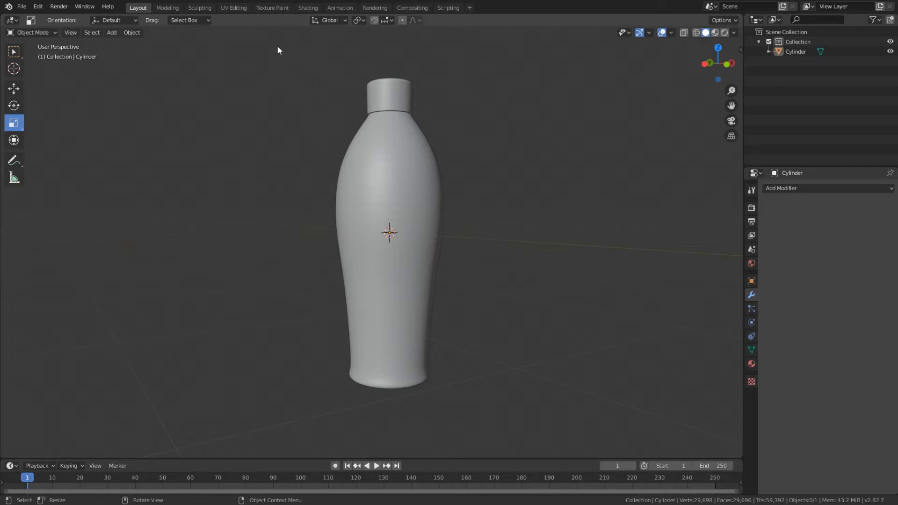
# Step: Switch to the UV Editing workspace and frame the bottle closely in the 3D view
pyautogui.click(228, 9)
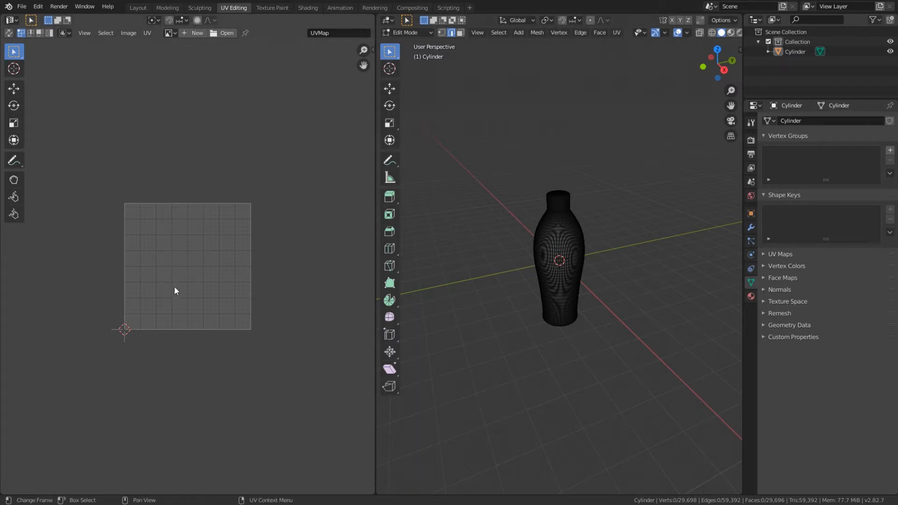
pyautogui.scroll(4, 567, 246)
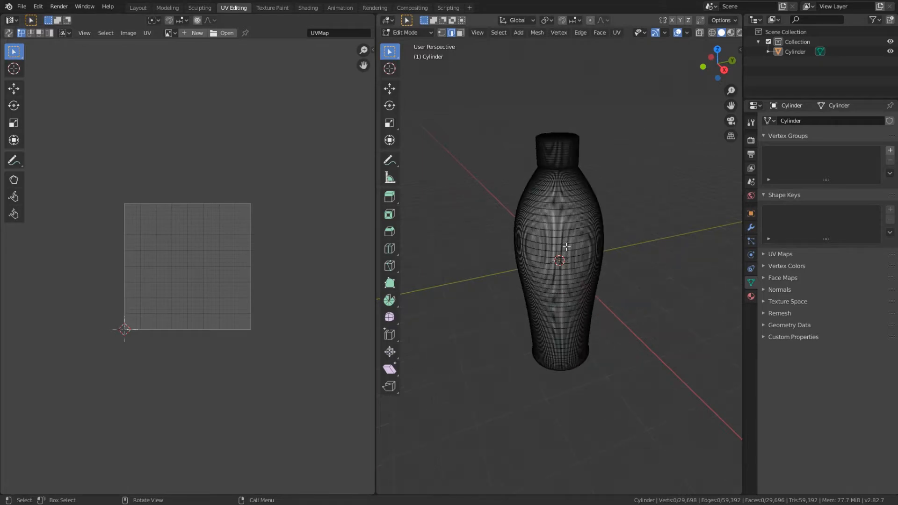
pyautogui.scroll(2, 564, 243)
pyautogui.moveTo(564, 239); pyautogui.dragTo(563, 229, button='middle')
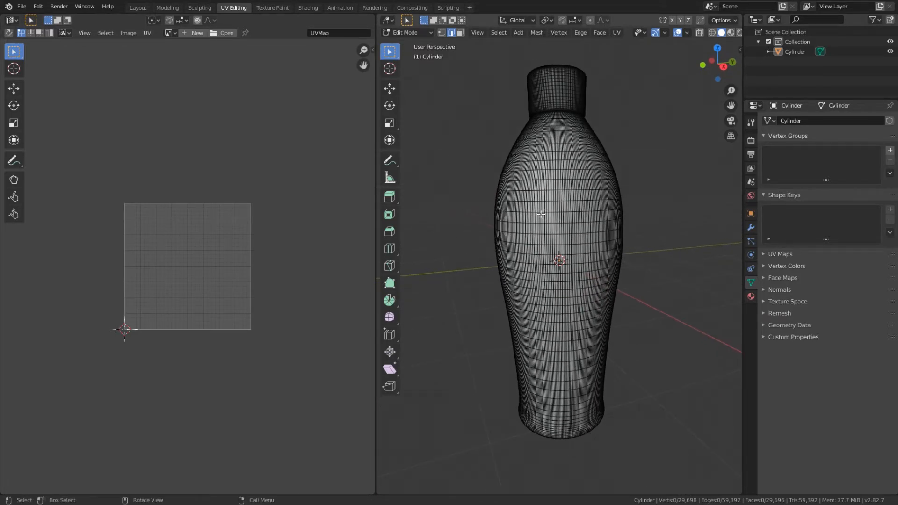
# Step: Select all linked faces of the bottle in face select mode and unwrap them
pyautogui.click(459, 33)
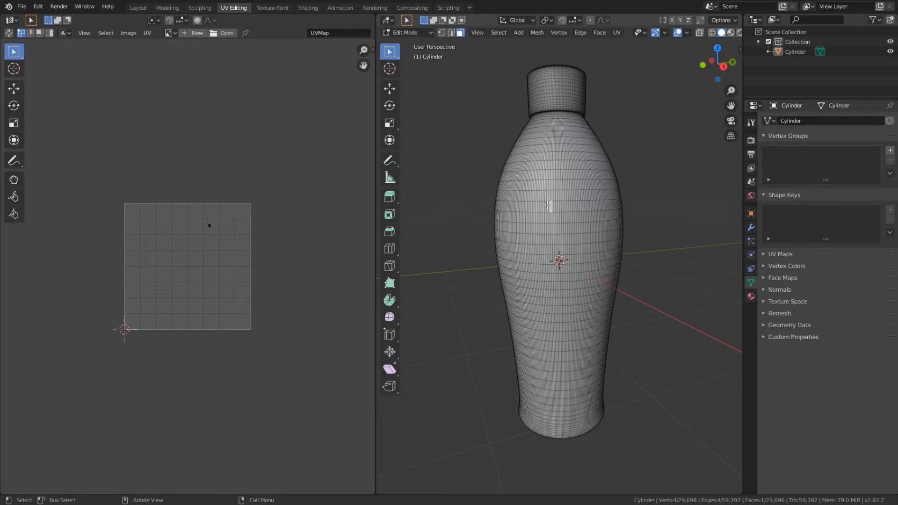
pyautogui.press('l')
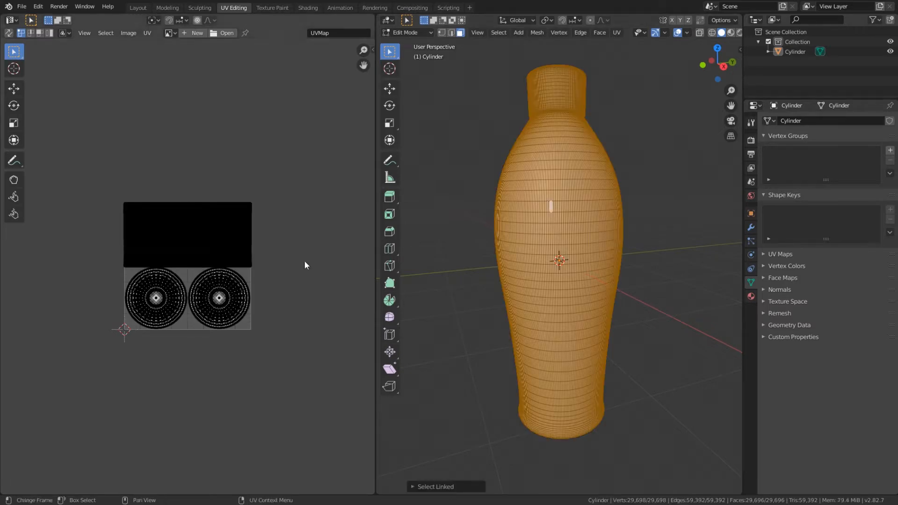
pyautogui.scroll(4, 178, 263)
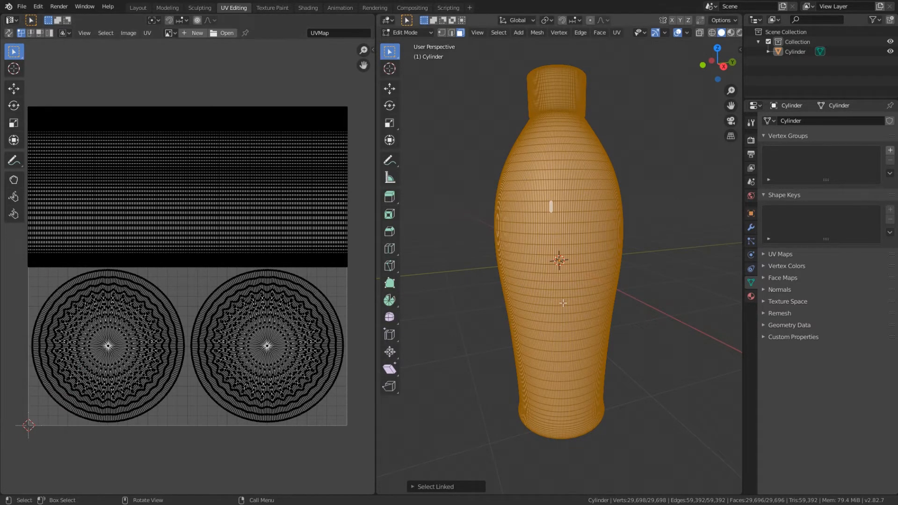
pyautogui.click(615, 34)
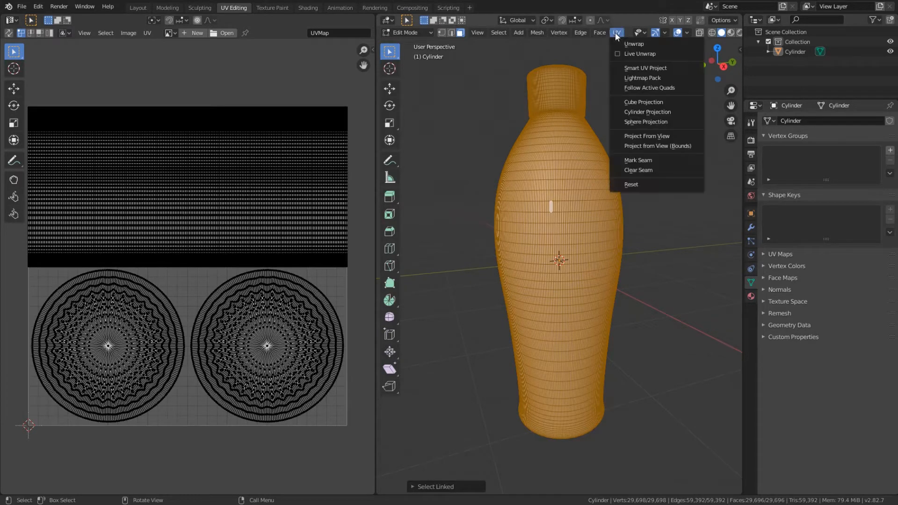
pyautogui.click(621, 43)
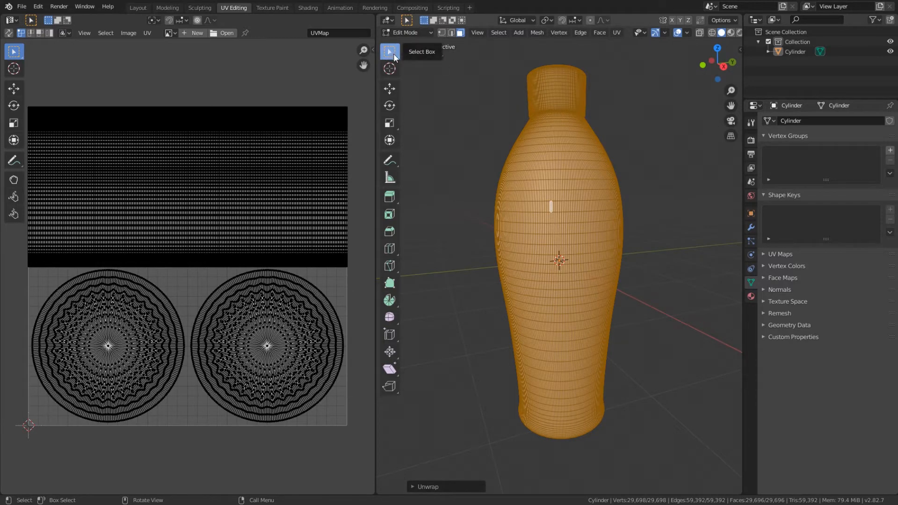
# Step: Select the edge loop around the lower rim of the cap in edge select mode
pyautogui.click(452, 33)
pyautogui.click(609, 165)
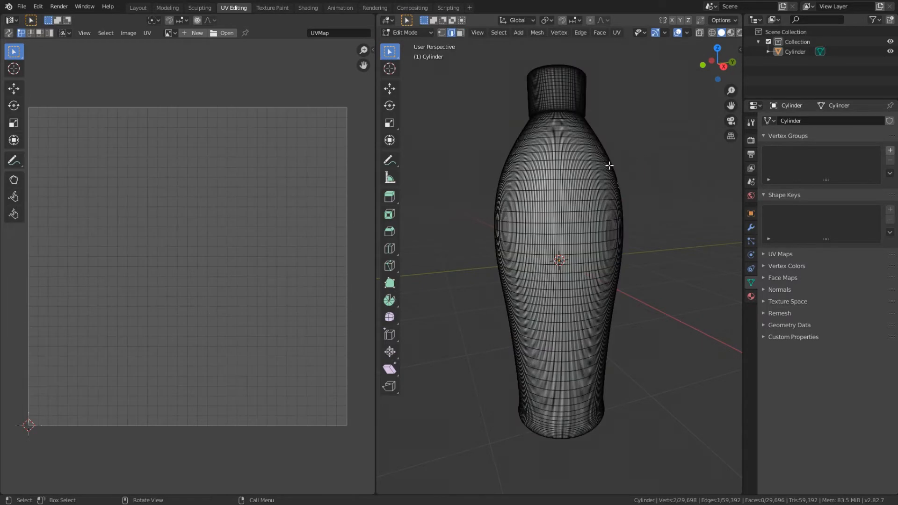
pyautogui.moveTo(610, 165)
pyautogui.mouseDown(button='middle')
pyautogui.moveTo(589, 141)
pyautogui.moveTo(517, 144)
pyautogui.moveTo(521, 134)
pyautogui.moveTo(592, 165)
pyautogui.mouseUp(button='middle')
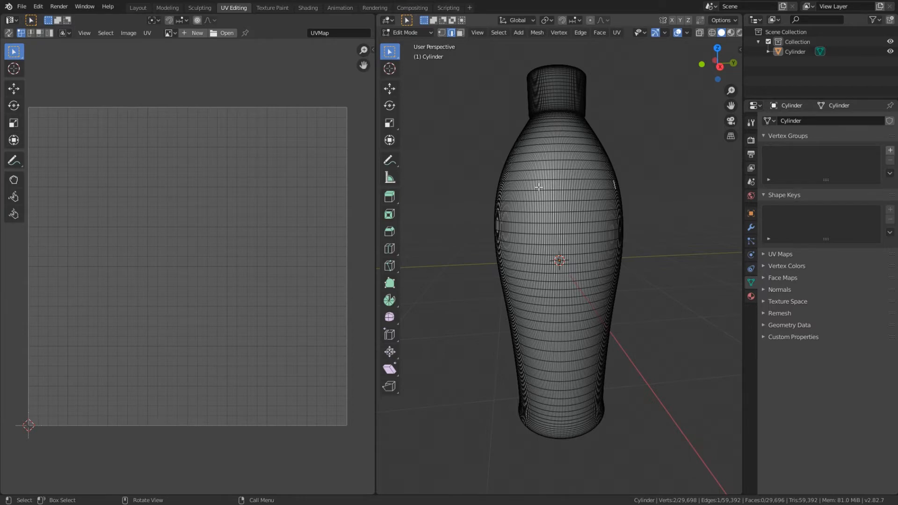
pyautogui.moveTo(538, 187); pyautogui.dragTo(603, 224, button='middle')
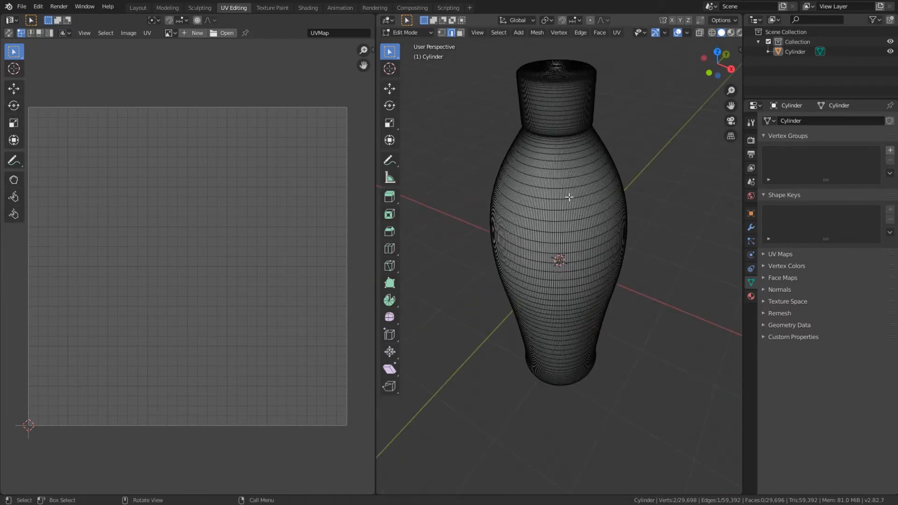
pyautogui.scroll(4, 569, 197)
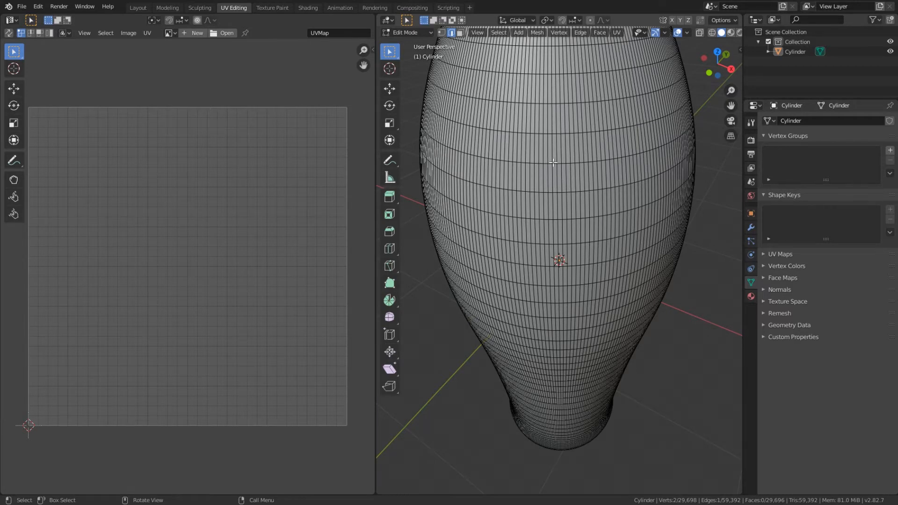
pyautogui.scroll(-3, 554, 163)
pyautogui.moveTo(584, 164); pyautogui.dragTo(565, 77, button='middle')
pyautogui.scroll(8, 586, 260)
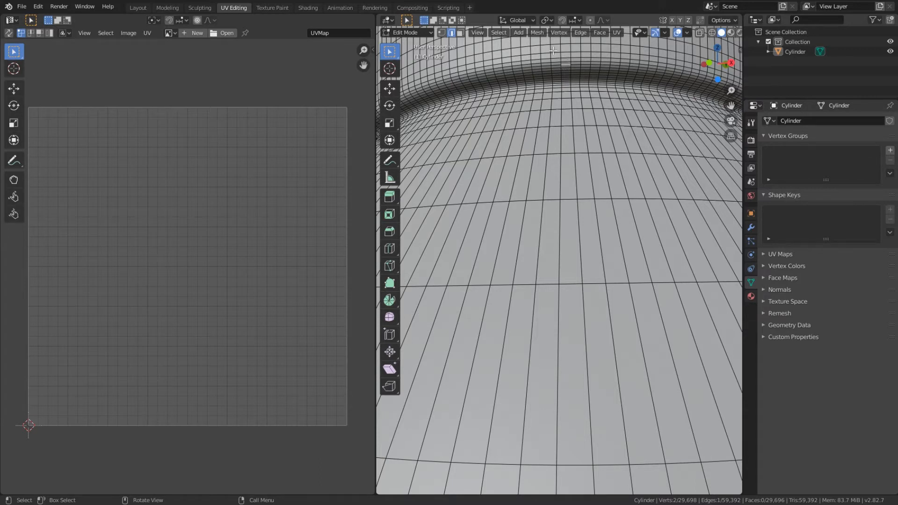
pyautogui.click(498, 32)
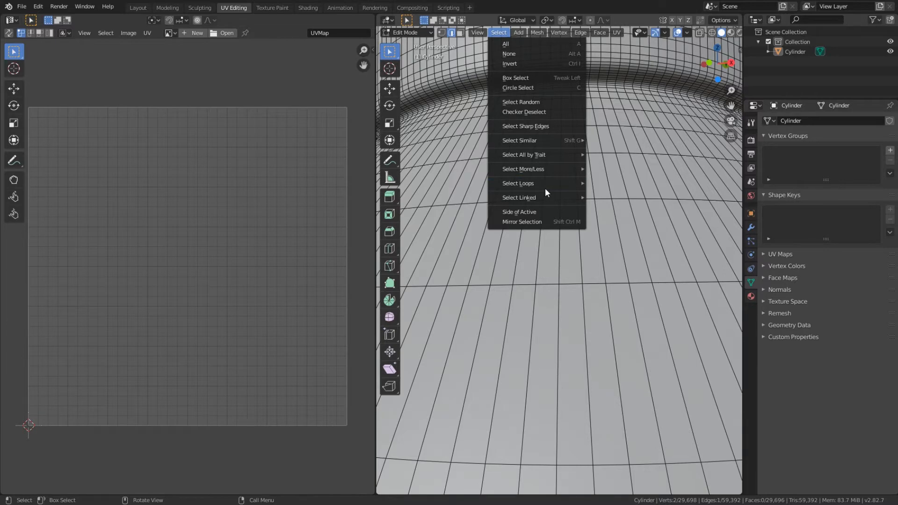
pyautogui.moveTo(545, 188)
pyautogui.click(619, 185)
pyautogui.moveTo(619, 186); pyautogui.dragTo(602, 110, button='middle')
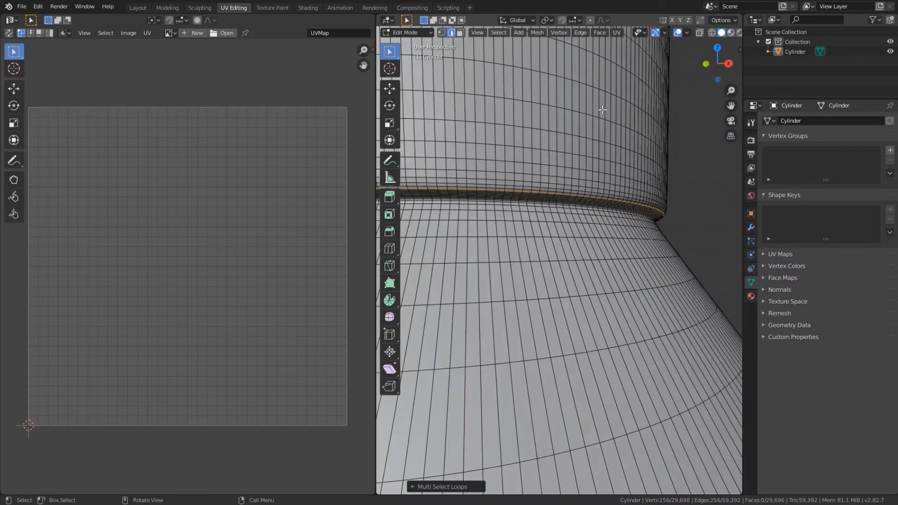
# Step: Mark the selected edge loop at the cap's lower rim as a seam
pyautogui.moveTo(592, 198); pyautogui.dragTo(573, 205, button='middle')
pyautogui.scroll(-3, 635, 217)
pyautogui.keyDown('shift'); pyautogui.moveTo(559, 240); pyautogui.dragTo(705, 277, button='middle'); pyautogui.keyUp('shift')
pyautogui.scroll(1, 599, 208)
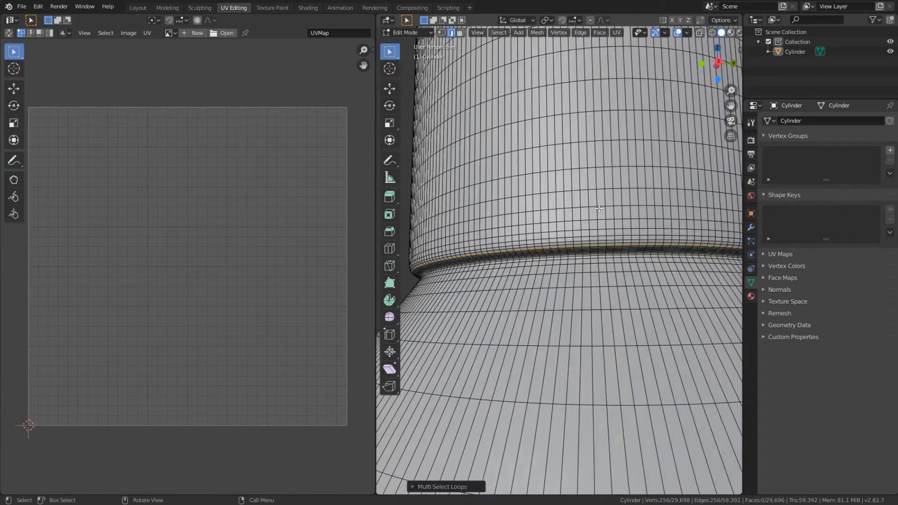
pyautogui.click(617, 33)
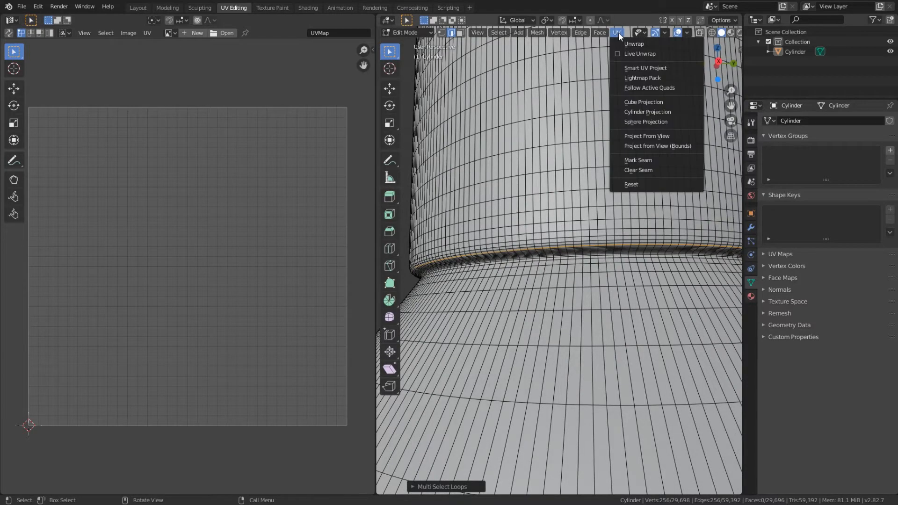
pyautogui.click(647, 160)
# Step: Add the first vertical edges rising from the cap's lower rim seam to the edge selection
pyautogui.scroll(-2, 657, 282)
pyautogui.moveTo(654, 249); pyautogui.dragTo(650, 255, button='middle')
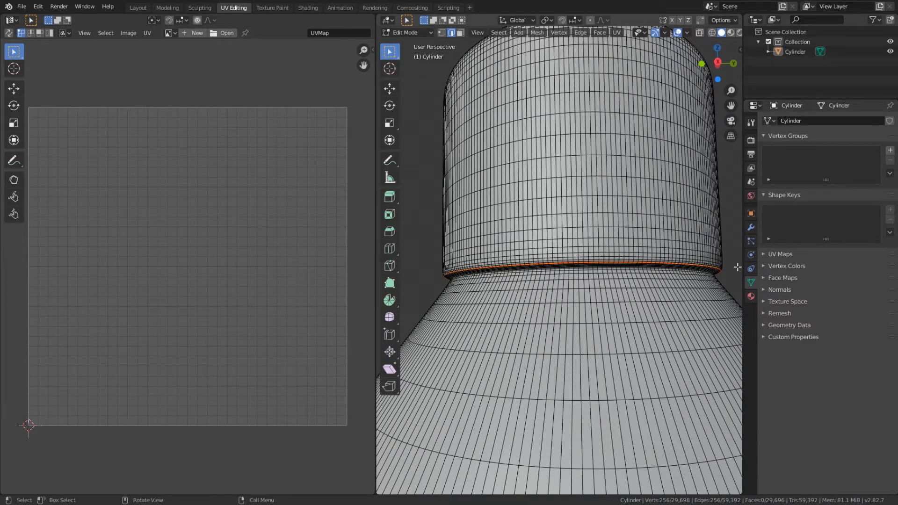
pyautogui.scroll(2, 605, 259)
pyautogui.scroll(2, 604, 259)
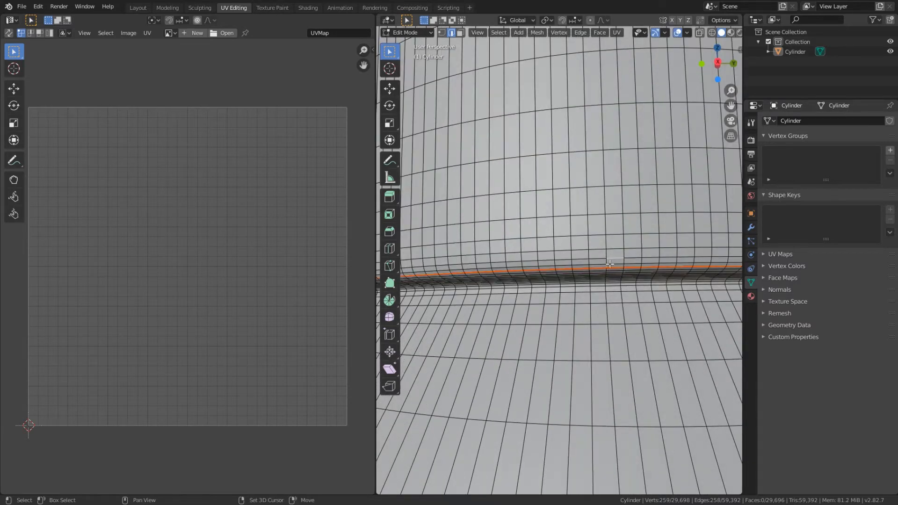
pyautogui.keyDown('shift'); pyautogui.click(616, 257); pyautogui.keyUp('shift')
pyautogui.keyDown('shift'); pyautogui.click(606, 260); pyautogui.keyUp('shift')
pyautogui.keyDown('shift'); pyautogui.click(605, 260); pyautogui.keyUp('shift')
pyautogui.keyDown('shift'); pyautogui.click(605, 182); pyautogui.keyUp('shift')
pyautogui.keyDown('shift'); pyautogui.moveTo(604, 182); pyautogui.dragTo(624, 265, button='middle'); pyautogui.keyUp('shift')
pyautogui.keyDown('shift'); pyautogui.click(617, 224); pyautogui.keyUp('shift')
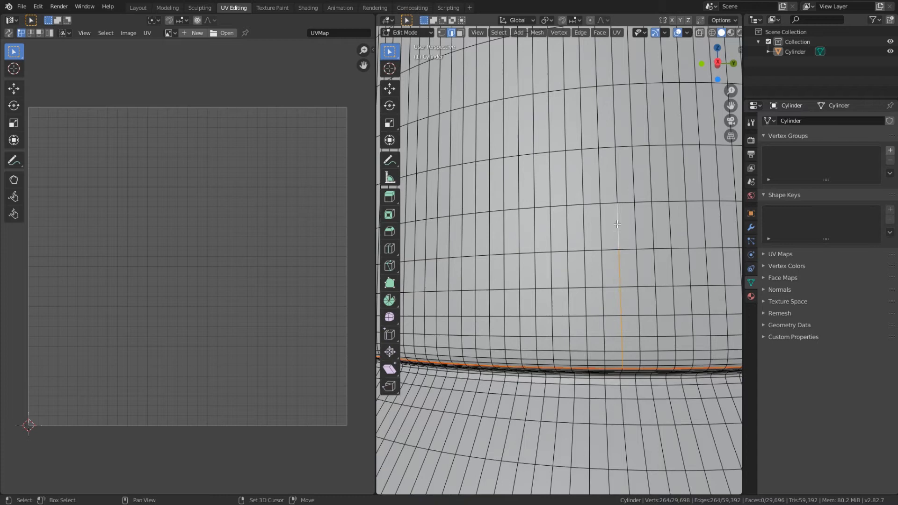
# Step: Extend the vertical edge selection up the cap's side and over its top to the center, leaving the rim loop out
pyautogui.keyDown('shift'); pyautogui.click(616, 177); pyautogui.keyUp('shift')
pyautogui.keyDown('shift'); pyautogui.moveTo(616, 177); pyautogui.dragTo(594, 269, button='middle'); pyautogui.keyUp('shift')
pyautogui.keyDown('shift'); pyautogui.click(592, 275); pyautogui.keyUp('shift')
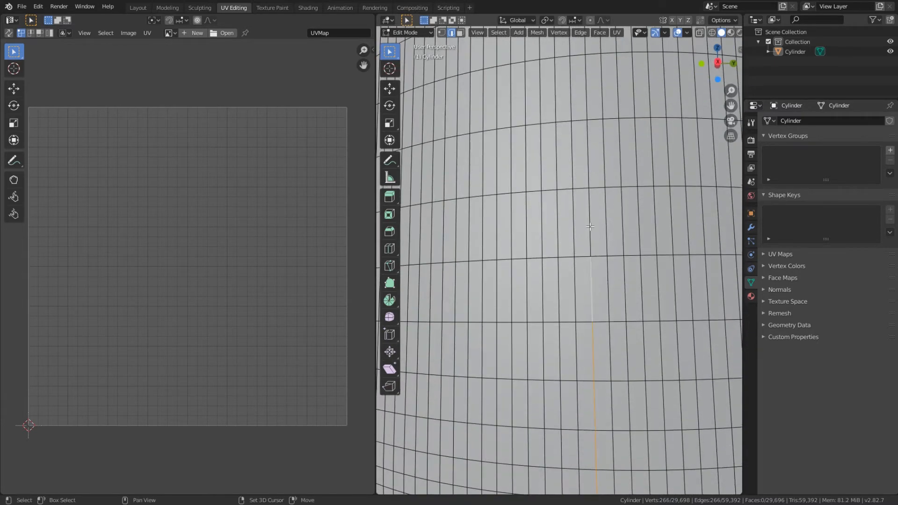
pyautogui.keyDown('shift'); pyautogui.moveTo(590, 227); pyautogui.dragTo(591, 323, button='middle'); pyautogui.keyUp('shift')
pyautogui.keyDown('shift'); pyautogui.click(580, 322); pyautogui.keyUp('shift')
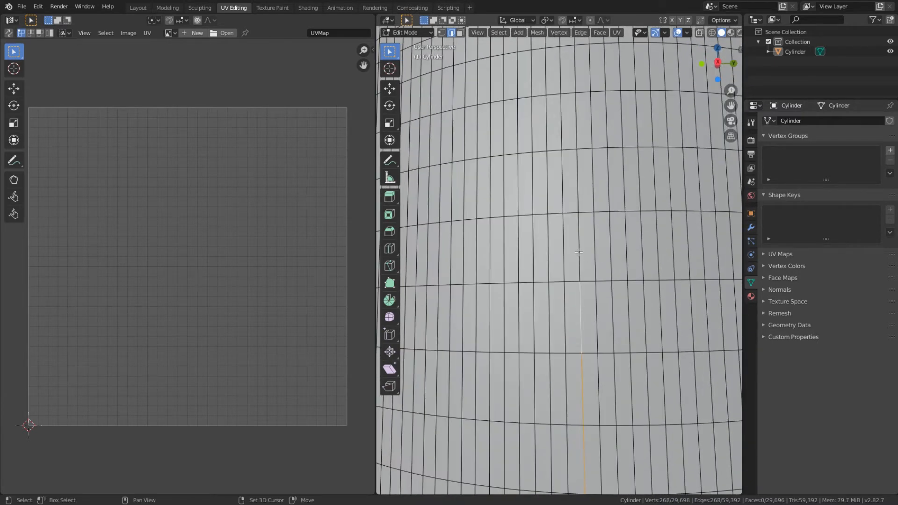
pyautogui.keyDown('shift'); pyautogui.click(579, 252); pyautogui.keyUp('shift')
pyautogui.keyDown('shift'); pyautogui.click(578, 185); pyautogui.keyUp('shift')
pyautogui.keyDown('shift'); pyautogui.moveTo(588, 181); pyautogui.dragTo(591, 302, button='middle'); pyautogui.keyUp('shift')
pyautogui.keyDown('shift'); pyautogui.click(586, 286); pyautogui.keyUp('shift')
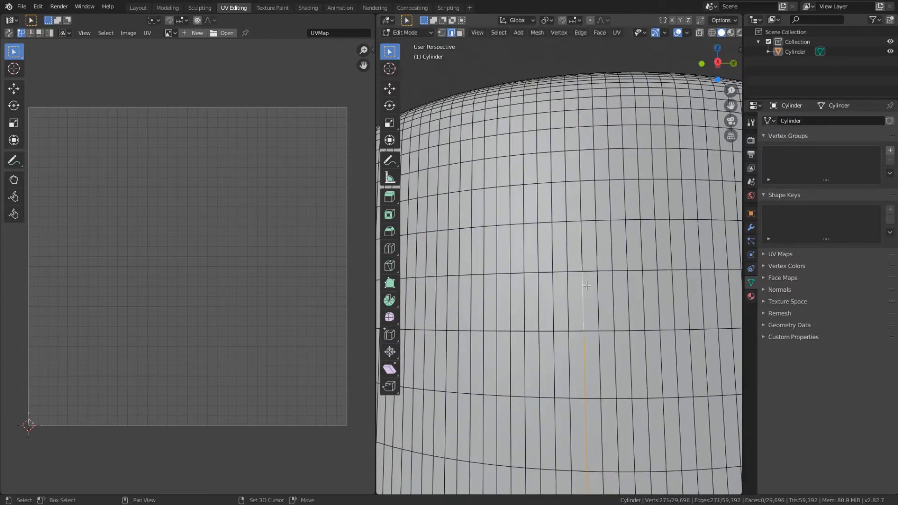
pyautogui.keyDown('shift'); pyautogui.click(583, 253); pyautogui.keyUp('shift')
pyautogui.keyDown('shift'); pyautogui.click(581, 202); pyautogui.keyUp('shift')
pyautogui.scroll(-2, 598, 214)
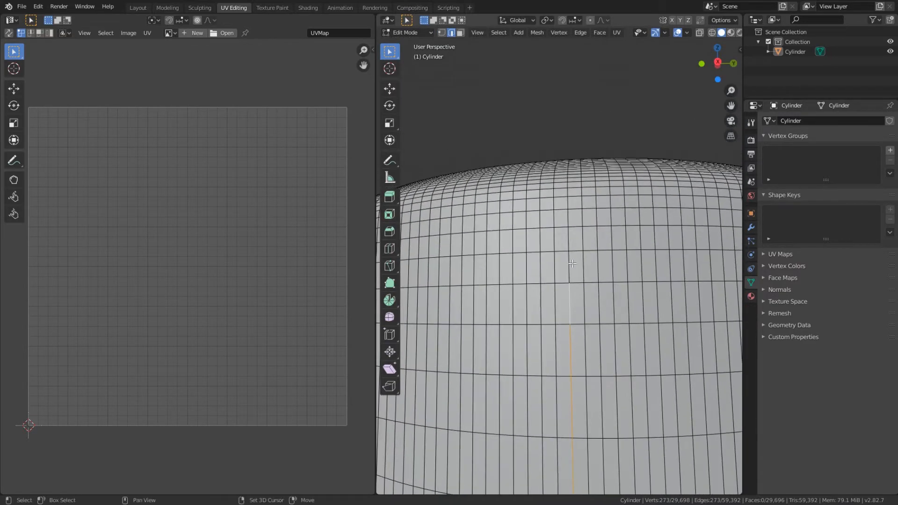
pyautogui.moveTo(568, 220); pyautogui.dragTo(601, 240, button='middle')
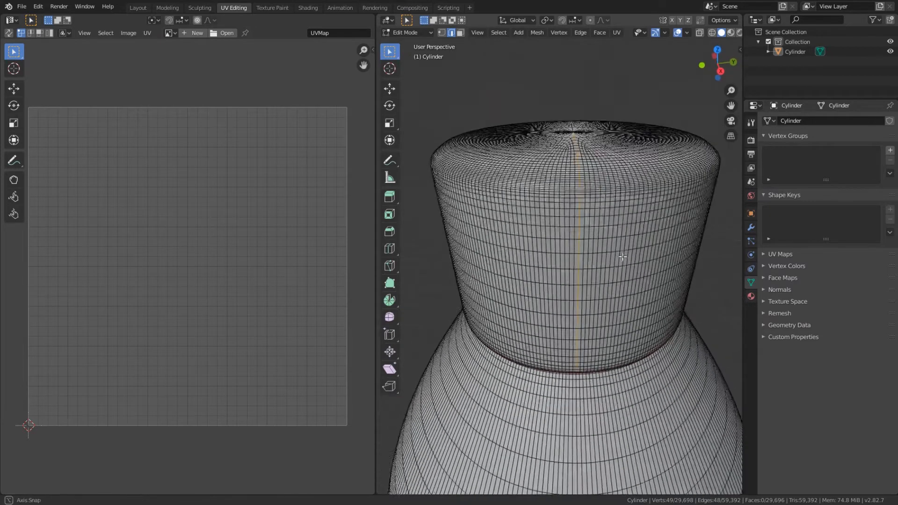
pyautogui.moveTo(615, 255); pyautogui.dragTo(621, 259, button='middle')
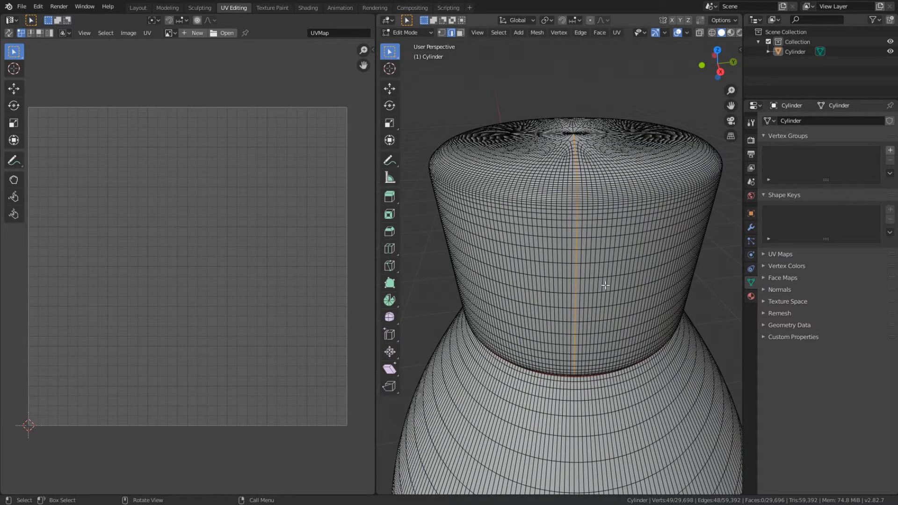
# Step: Mark the selected vertical edge line on the cap as a seam
pyautogui.click(616, 32)
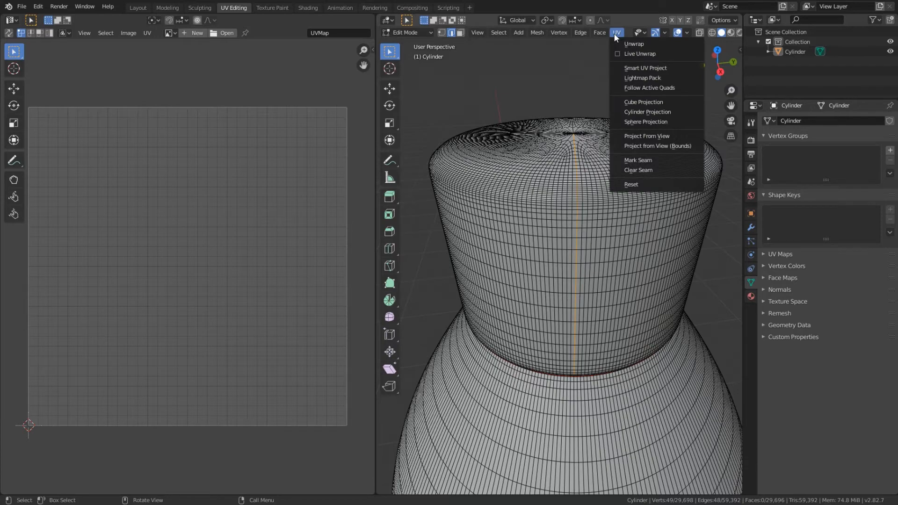
pyautogui.click(638, 160)
pyautogui.moveTo(638, 160); pyautogui.dragTo(627, 240, button='middle')
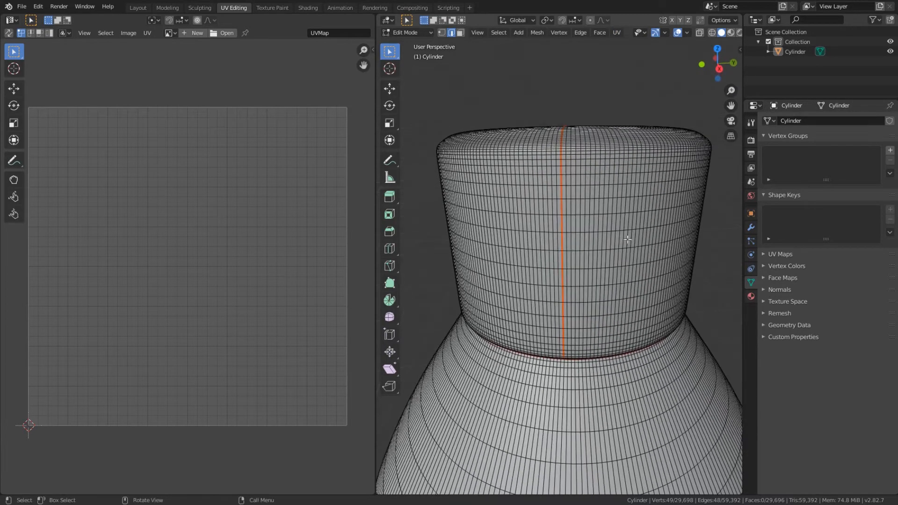
pyautogui.scroll(-3, 627, 239)
# Step: Select all linked faces of the cap in face select mode and unwrap them
pyautogui.click(575, 246)
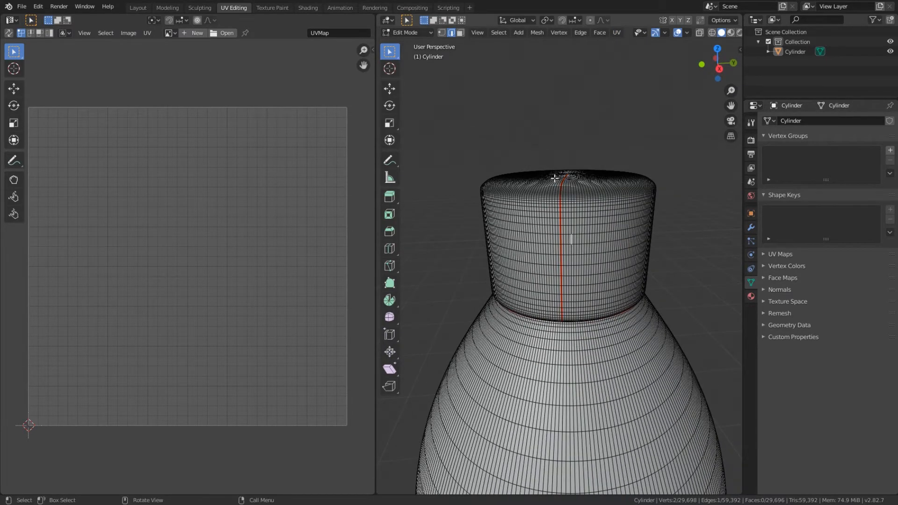
pyautogui.click(460, 34)
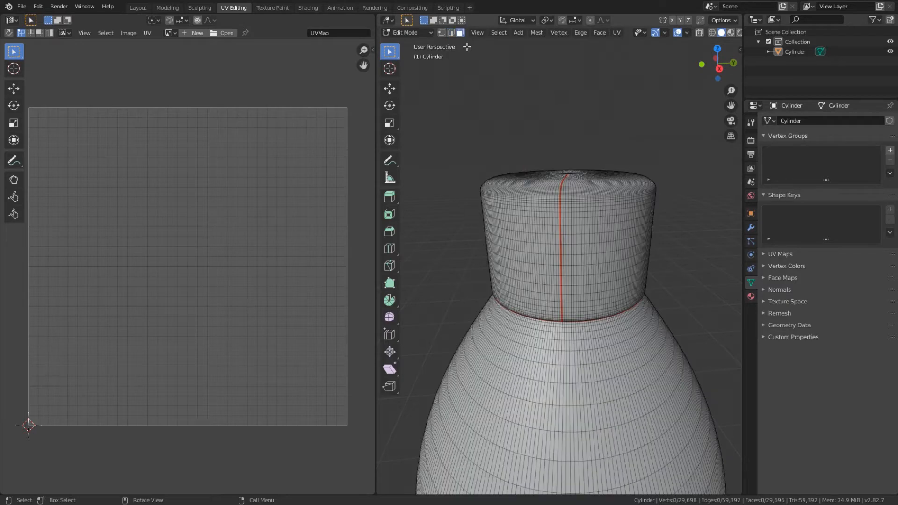
pyautogui.press('l')
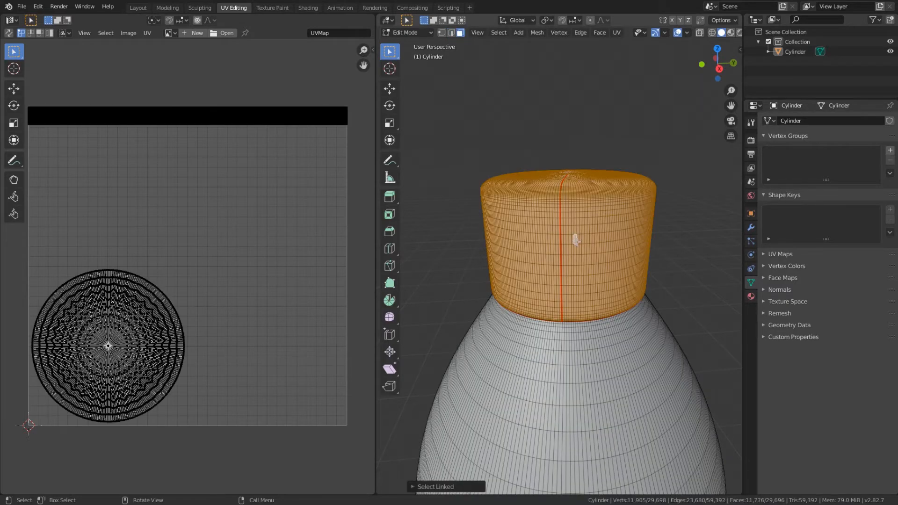
pyautogui.moveTo(606, 251)
pyautogui.mouseDown(button='middle')
pyautogui.moveTo(625, 213)
pyautogui.moveTo(602, 249)
pyautogui.mouseUp(button='middle')
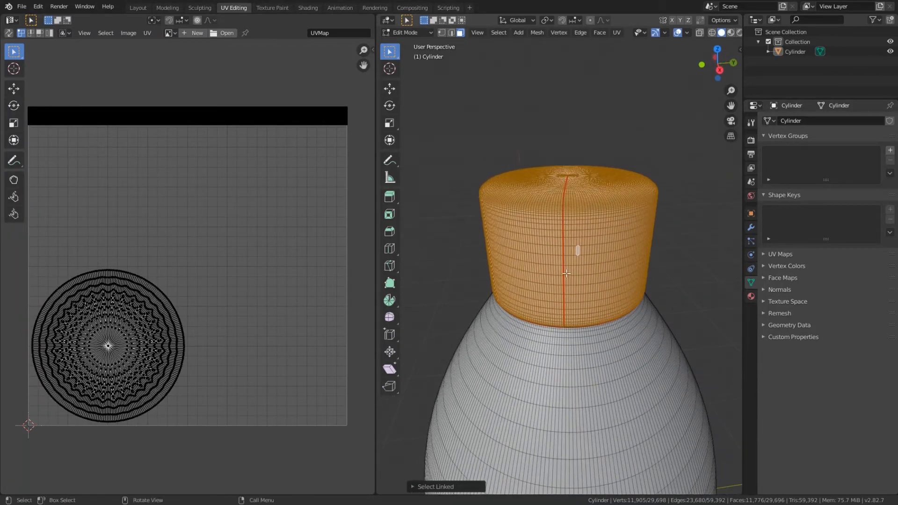
pyautogui.moveTo(516, 247); pyautogui.dragTo(522, 260, button='middle')
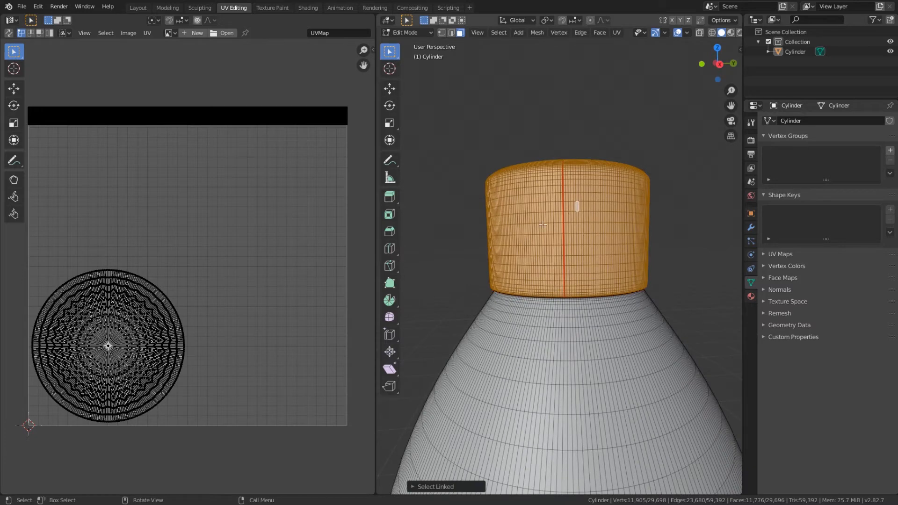
pyautogui.click(616, 33)
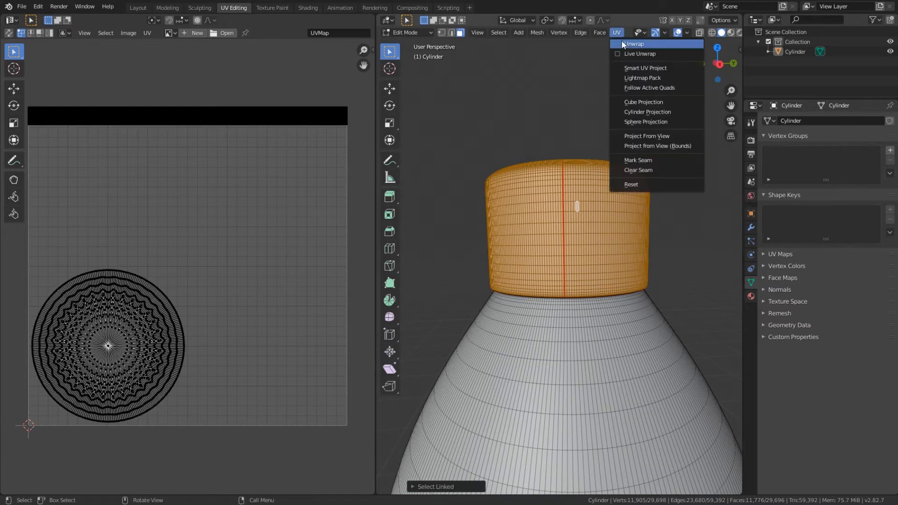
pyautogui.press('Return')
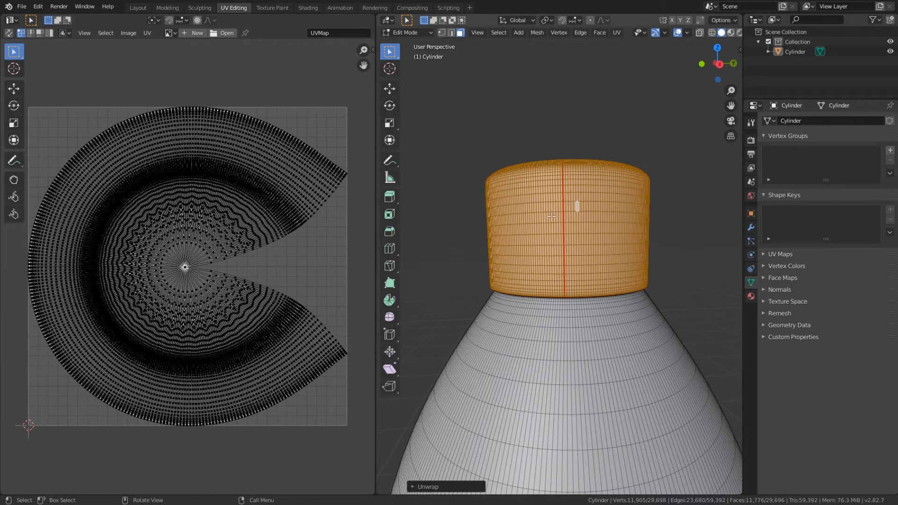
# Step: Clear the face selection and examine the bottle's body and base from several angles for seam placement
pyautogui.scroll(-5, 537, 291)
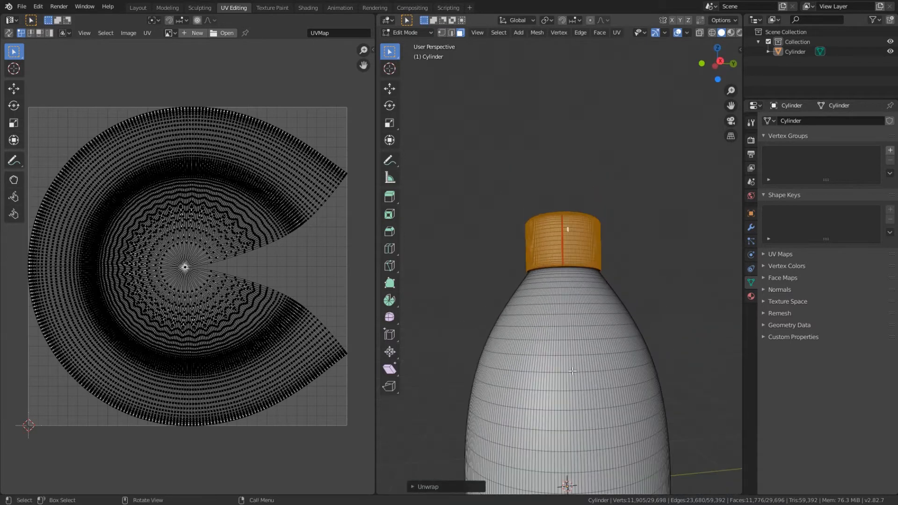
pyautogui.moveTo(596, 357); pyautogui.dragTo(561, 215, button='middle')
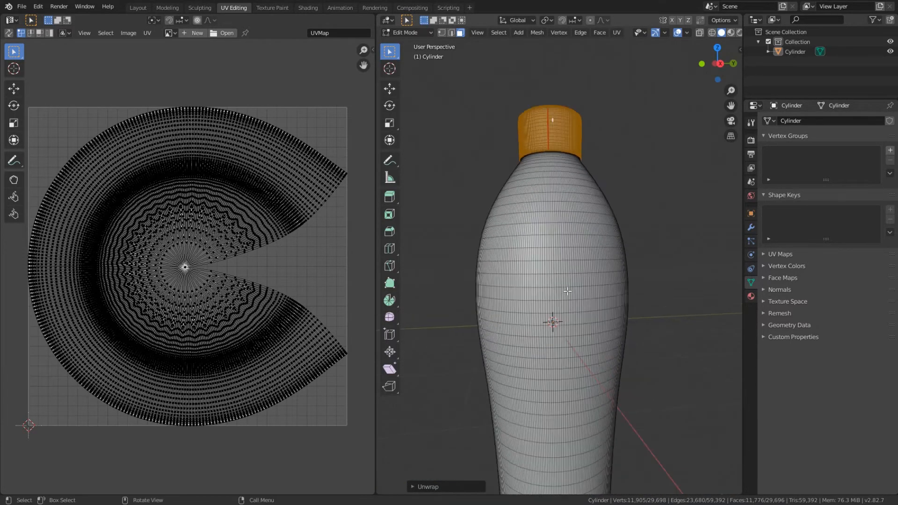
pyautogui.click(633, 144)
pyautogui.moveTo(582, 298); pyautogui.dragTo(568, 226, button='middle')
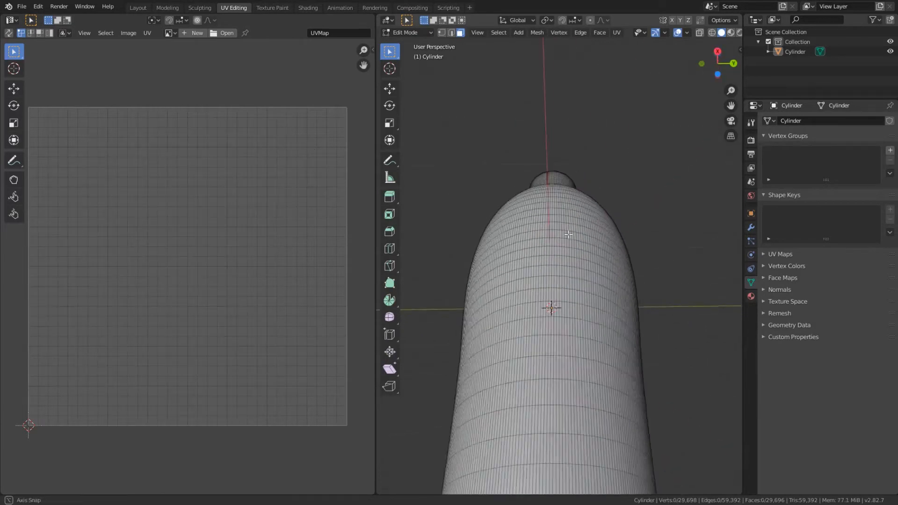
pyautogui.keyDown('shift'); pyautogui.moveTo(580, 360); pyautogui.dragTo(552, 309, button='middle'); pyautogui.keyUp('shift')
pyautogui.keyDown('shift'); pyautogui.moveTo(547, 342); pyautogui.dragTo(550, 270, button='middle'); pyautogui.keyUp('shift')
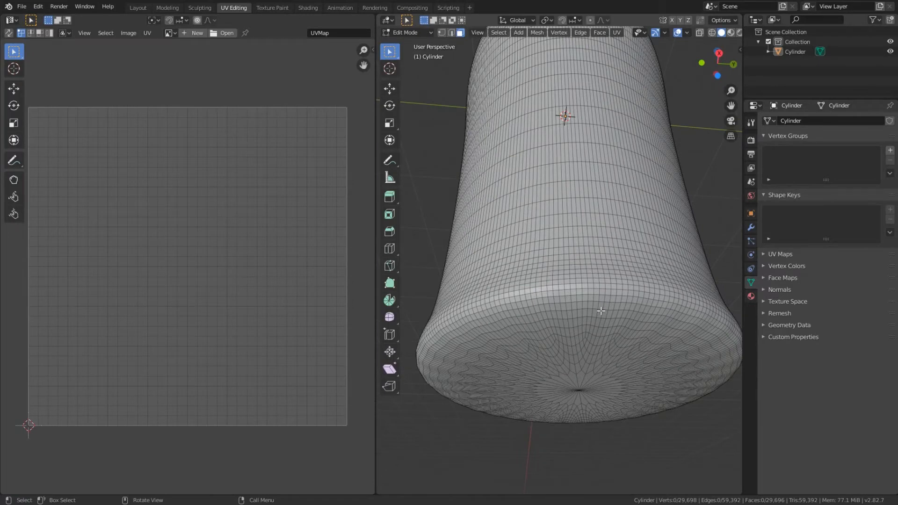
pyautogui.moveTo(579, 158); pyautogui.dragTo(578, 172, button='middle')
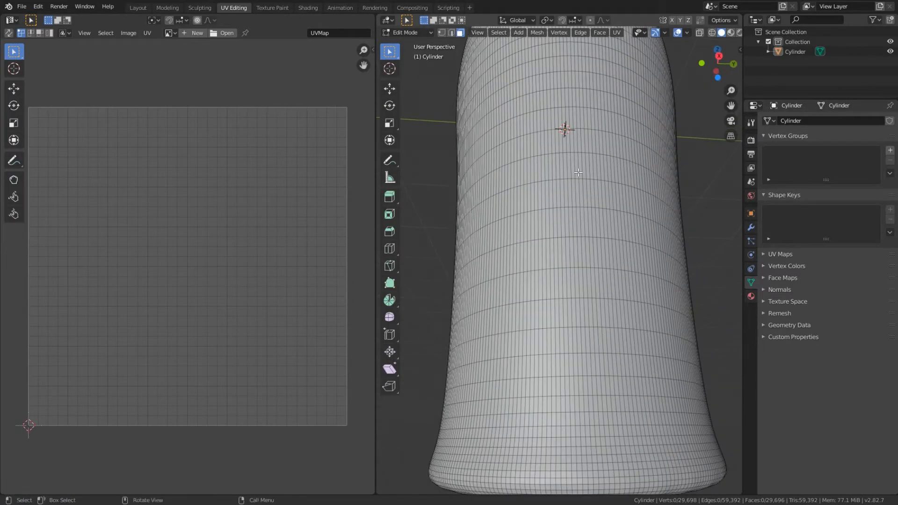
pyautogui.scroll(-8, 577, 158)
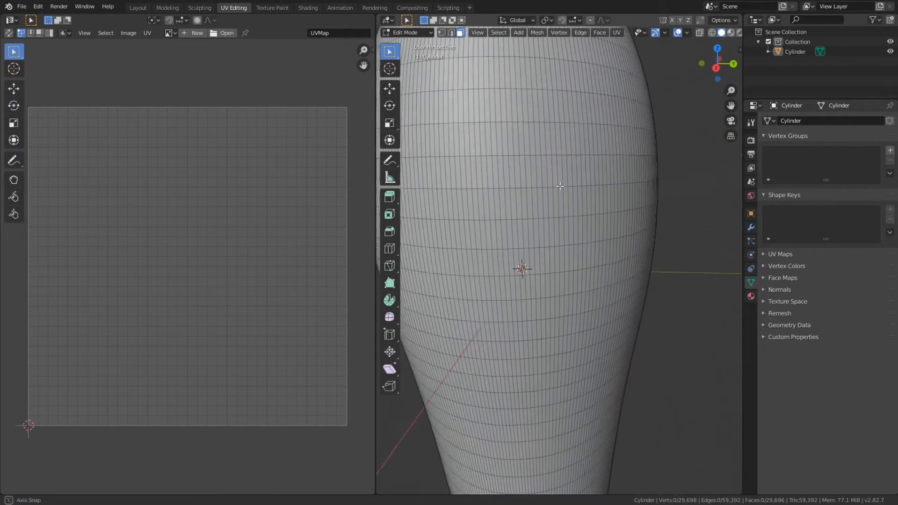
pyautogui.moveTo(534, 88); pyautogui.dragTo(585, 133, button='middle')
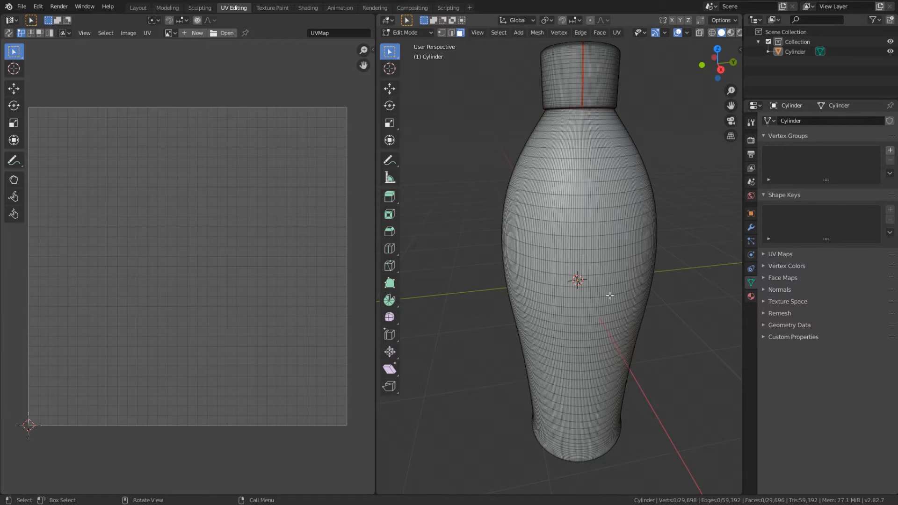
pyautogui.moveTo(588, 323); pyautogui.dragTo(578, 228, button='middle')
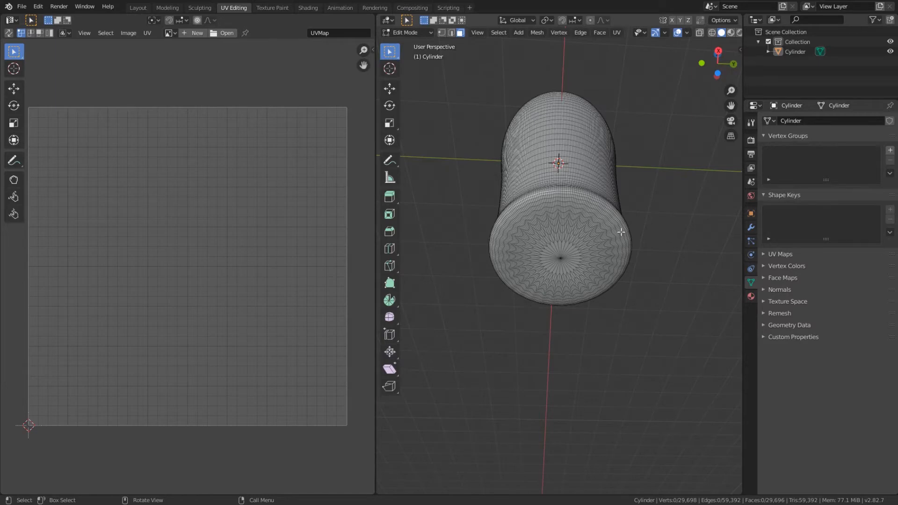
pyautogui.moveTo(484, 243); pyautogui.dragTo(509, 261, button='middle')
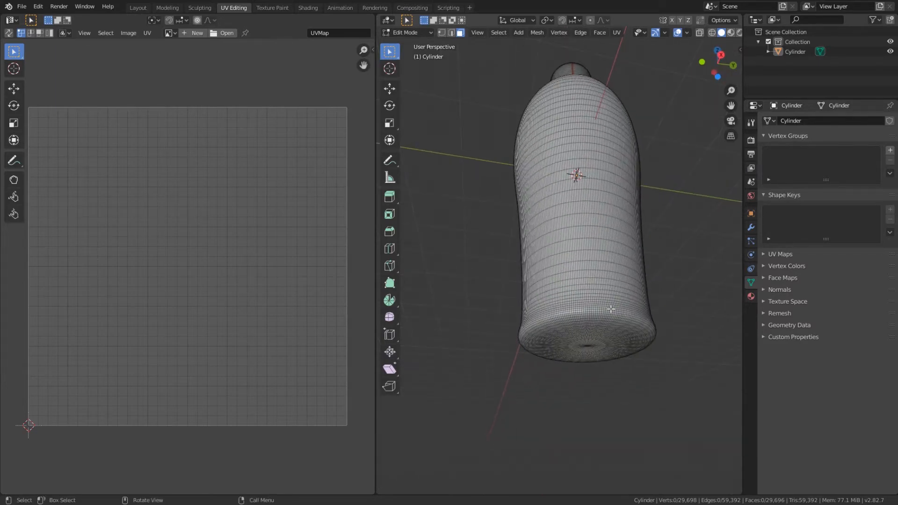
pyautogui.moveTo(609, 174); pyautogui.dragTo(574, 177, button='middle')
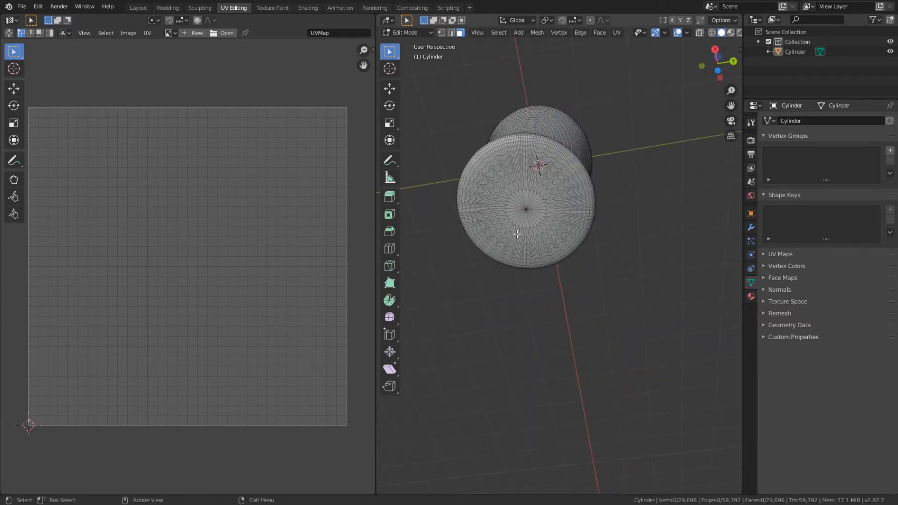
pyautogui.moveTo(518, 234); pyautogui.dragTo(526, 256, button='middle')
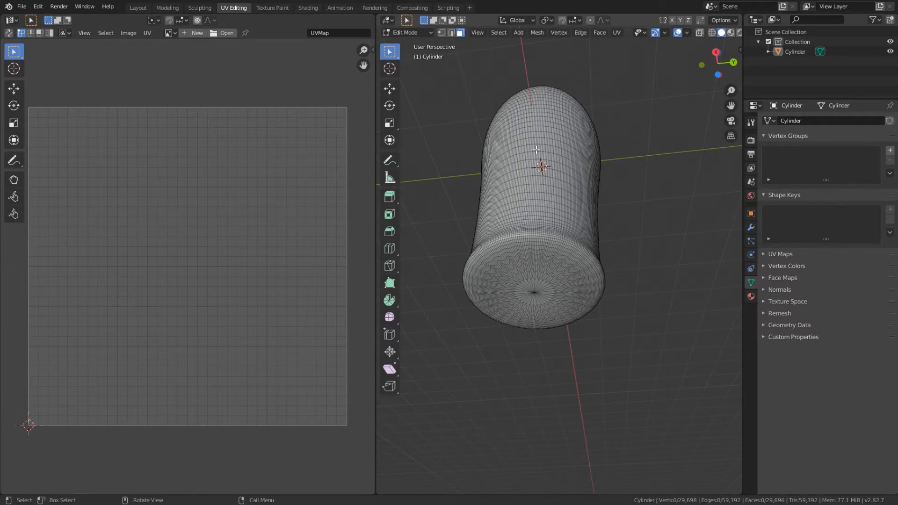
pyautogui.moveTo(536, 150); pyautogui.dragTo(549, 205, button='middle')
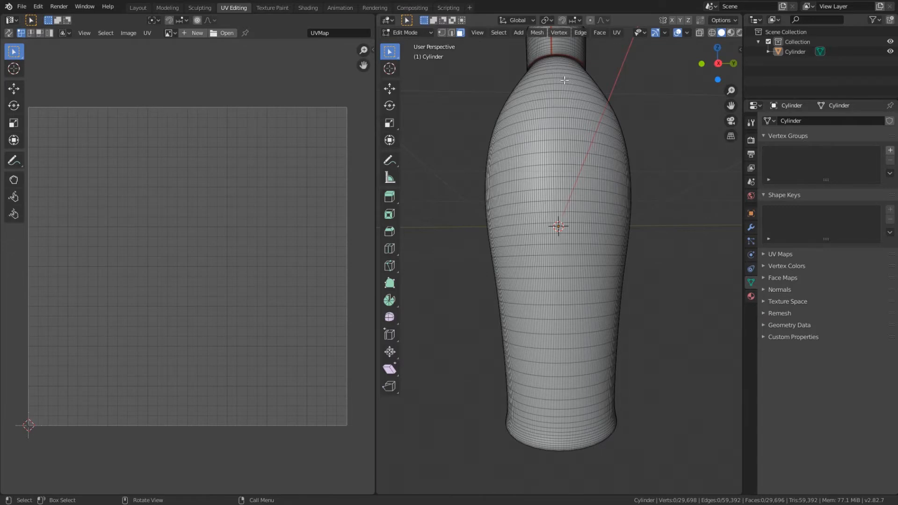
pyautogui.moveTo(537, 429); pyautogui.dragTo(536, 231, button='middle')
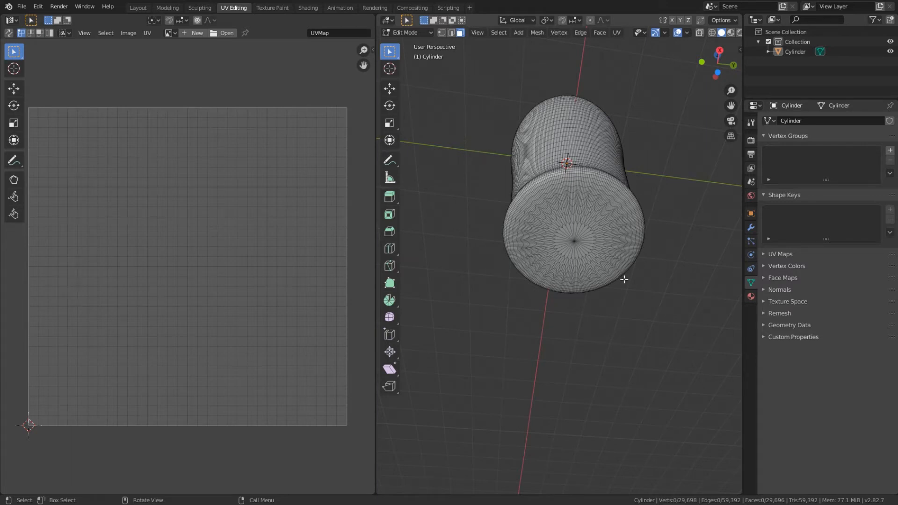
pyautogui.moveTo(624, 279); pyautogui.dragTo(577, 400, button='middle')
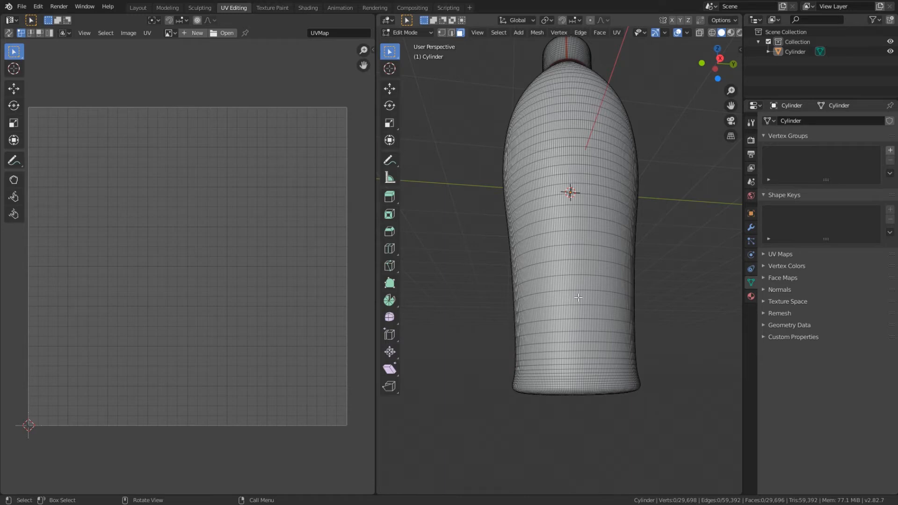
# Step: Examine the bottle's neck just below the seam at the cap's lower rim
pyautogui.scroll(2, 598, 102)
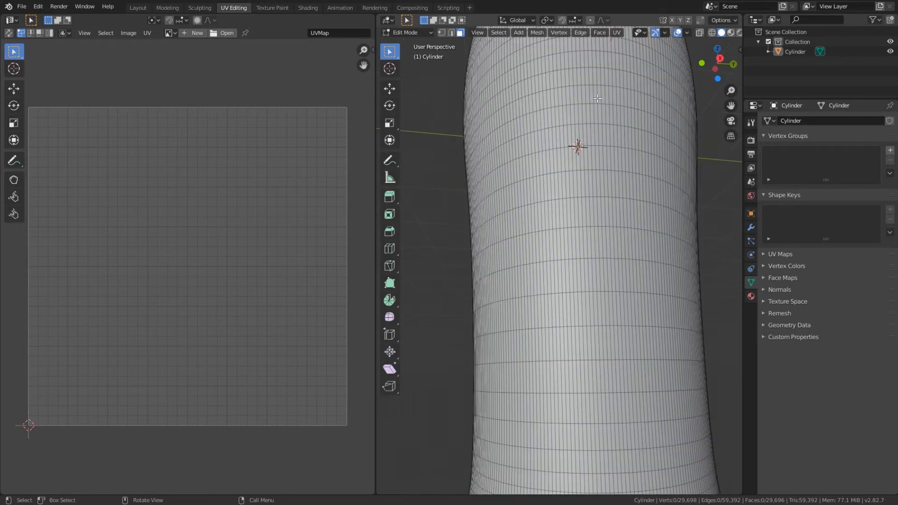
pyautogui.moveTo(598, 102); pyautogui.dragTo(589, 147, button='middle')
pyautogui.keyDown('shift'); pyautogui.moveTo(567, 117); pyautogui.dragTo(580, 218, button='middle'); pyautogui.keyUp('shift')
pyautogui.moveTo(580, 218); pyautogui.dragTo(584, 182, button='middle')
pyautogui.scroll(2, 587, 164)
pyautogui.keyDown('shift'); pyautogui.moveTo(592, 43); pyautogui.dragTo(608, 153, button='middle'); pyautogui.keyUp('shift')
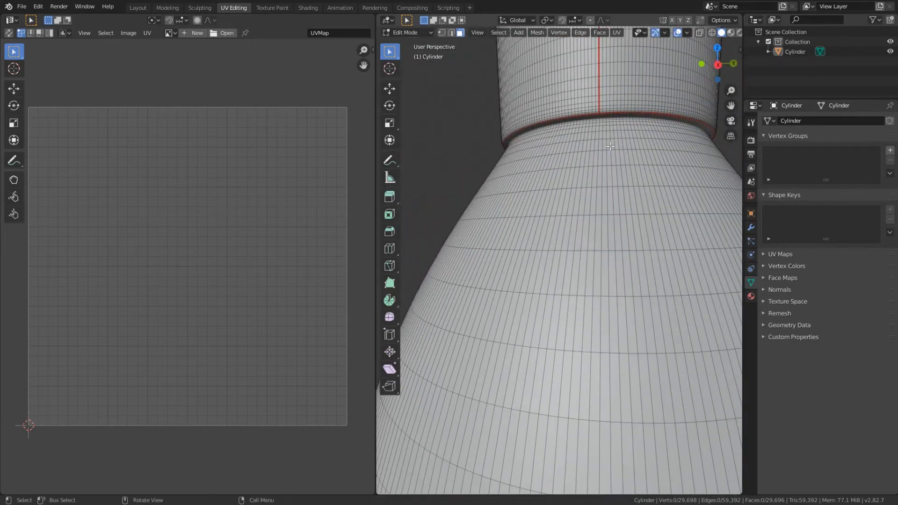
pyautogui.scroll(3, 610, 145)
pyautogui.keyDown('shift'); pyautogui.moveTo(613, 109); pyautogui.dragTo(608, 145, button='middle'); pyautogui.keyUp('shift')
pyautogui.keyDown('shift'); pyautogui.moveTo(608, 145); pyautogui.dragTo(625, 225, button='middle'); pyautogui.keyUp('shift')
pyautogui.moveTo(625, 225); pyautogui.dragTo(601, 205, button='middle')
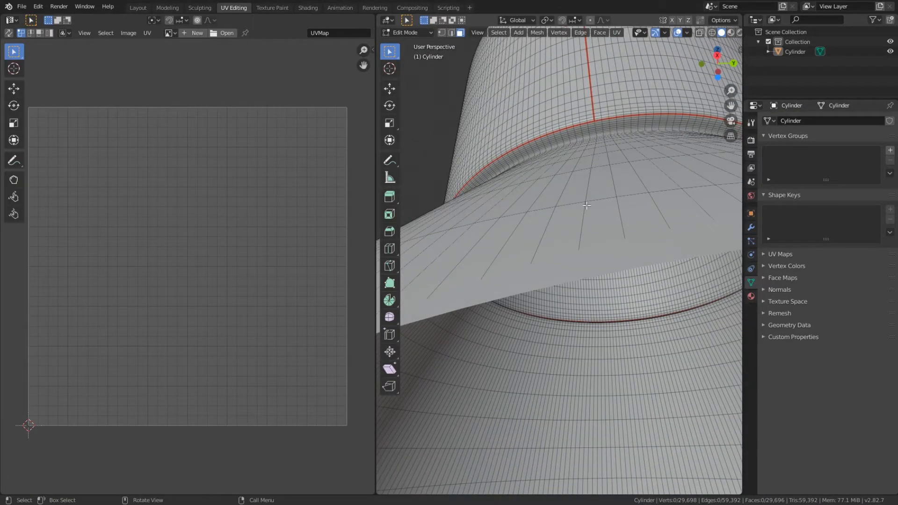
pyautogui.scroll(1, 597, 127)
pyautogui.scroll(-1, 597, 128)
pyautogui.keyDown('alt'); pyautogui.click(599, 140); pyautogui.keyUp('alt')
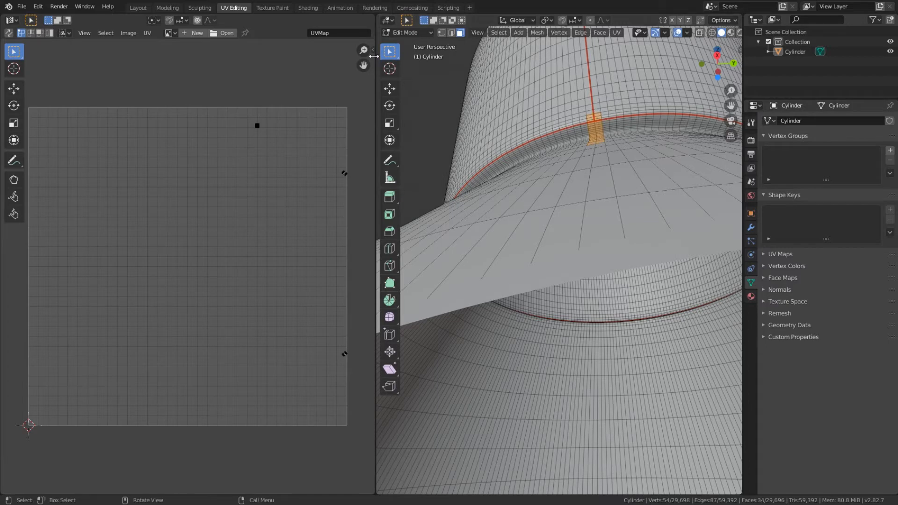
# Step: Select the vertical edge line running down the bottle's body below the cap in edge select mode and mark it as a seam
pyautogui.click(450, 33)
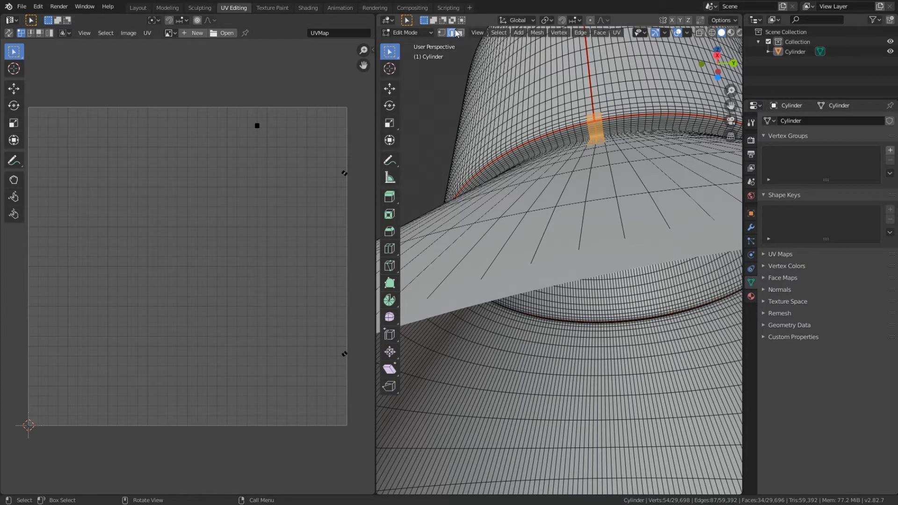
pyautogui.click(615, 115)
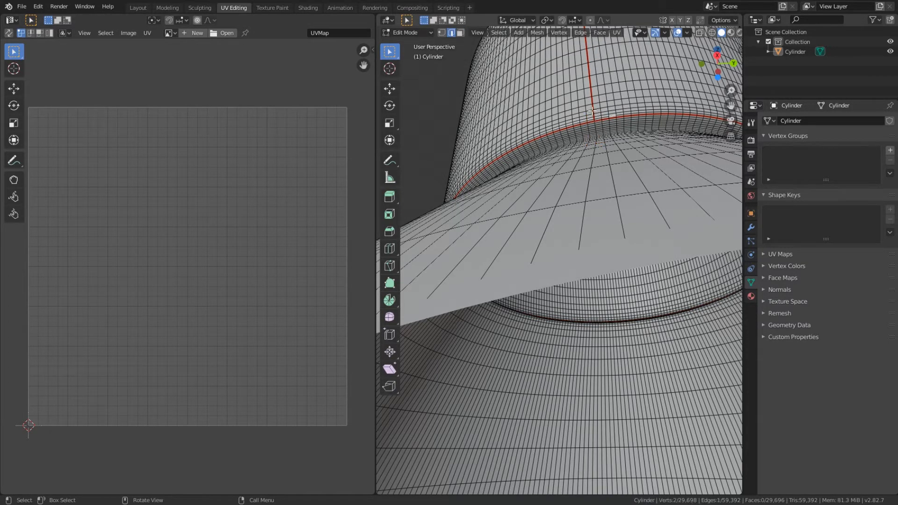
pyautogui.moveTo(590, 111); pyautogui.dragTo(595, 134)
pyautogui.moveTo(595, 133); pyautogui.dragTo(616, 164, button='middle')
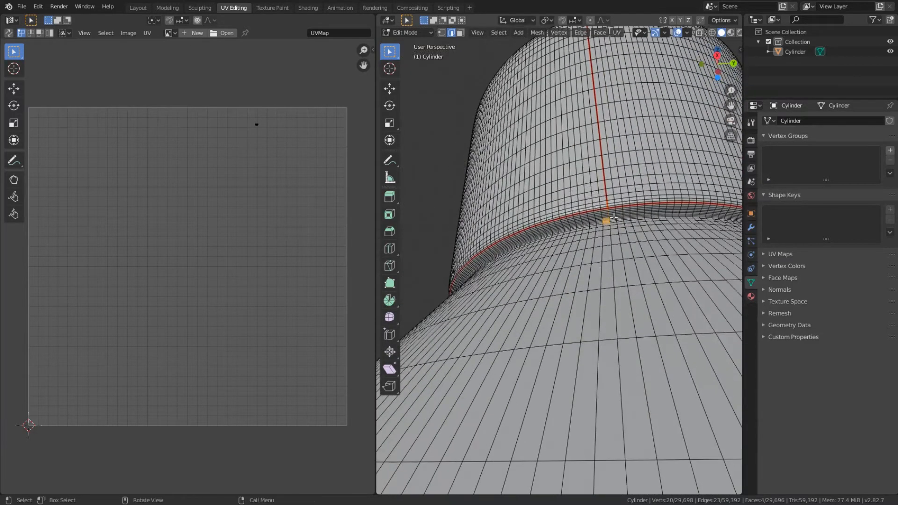
pyautogui.moveTo(611, 221); pyautogui.dragTo(614, 227, button='middle')
pyautogui.scroll(1, 573, 256)
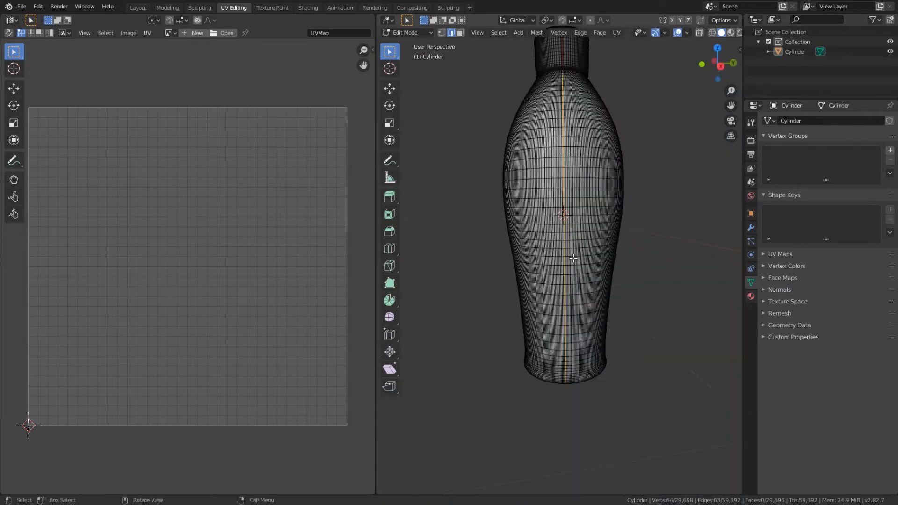
pyautogui.keyDown('shift'); pyautogui.moveTo(573, 231); pyautogui.dragTo(569, 173, button='middle'); pyautogui.keyUp('shift')
pyautogui.scroll(2, 570, 267)
pyautogui.click(616, 33)
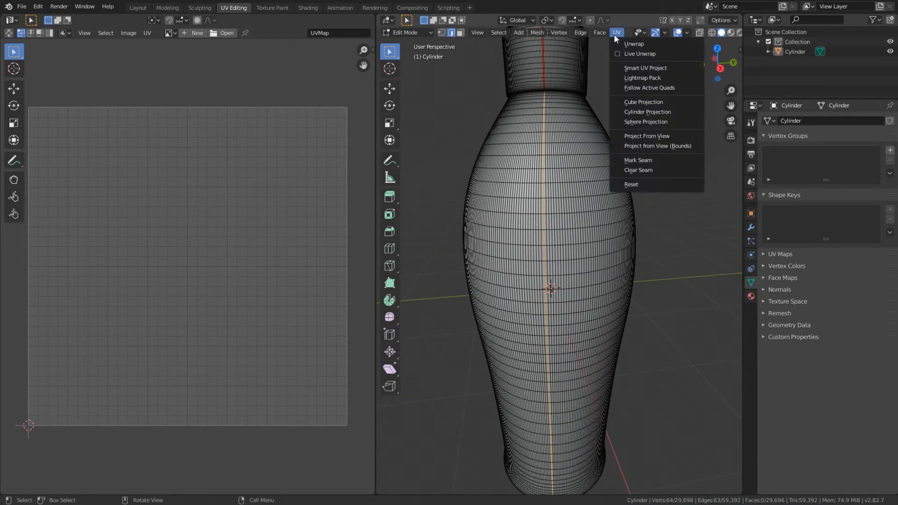
pyautogui.click(638, 160)
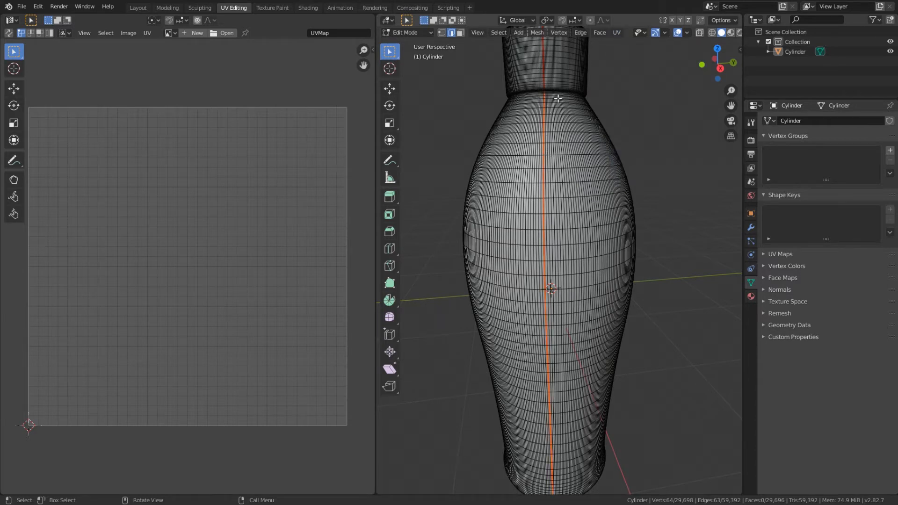
# Step: Select the full edge loop around the underside of the bottle's base, at the lower end of the vertical seam, and mark it as a seam
pyautogui.moveTo(560, 113); pyautogui.dragTo(685, 137, button='middle')
pyautogui.moveTo(625, 109); pyautogui.dragTo(501, 187, button='middle')
pyautogui.scroll(2, 486, 128)
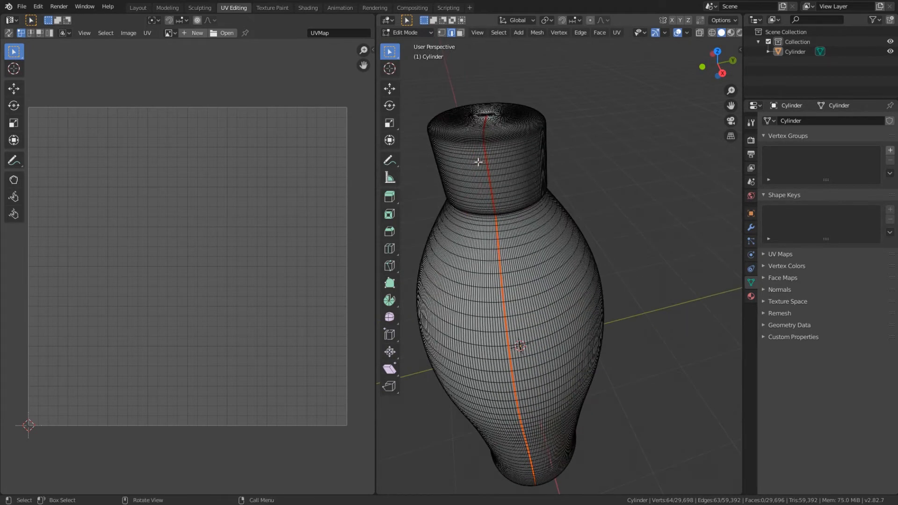
pyautogui.moveTo(513, 242); pyautogui.dragTo(556, 264, button='middle')
pyautogui.scroll(5, 542, 90)
pyautogui.scroll(-4, 556, 264)
pyautogui.scroll(4, 555, 264)
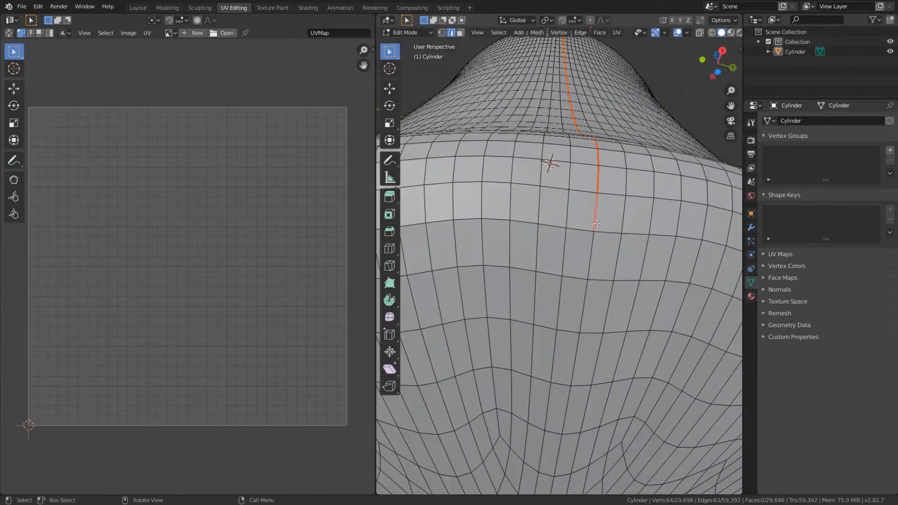
pyautogui.click(576, 229)
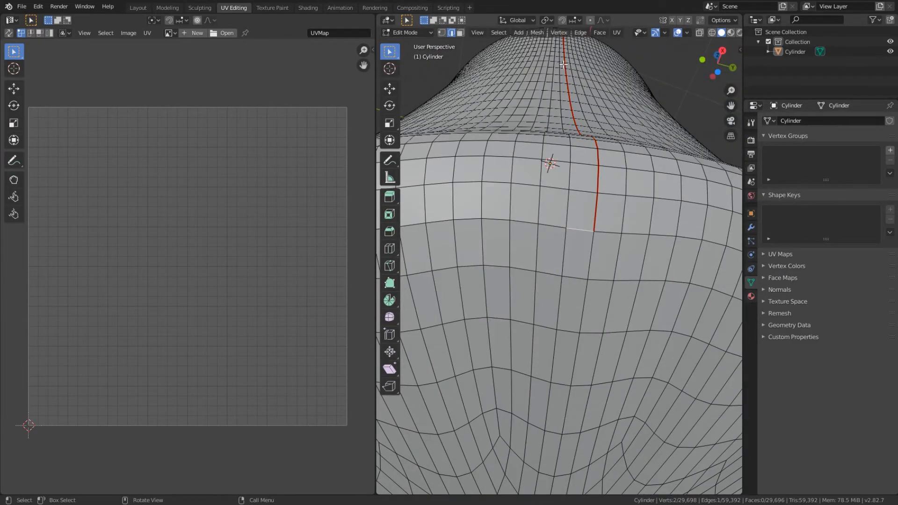
pyautogui.click(499, 32)
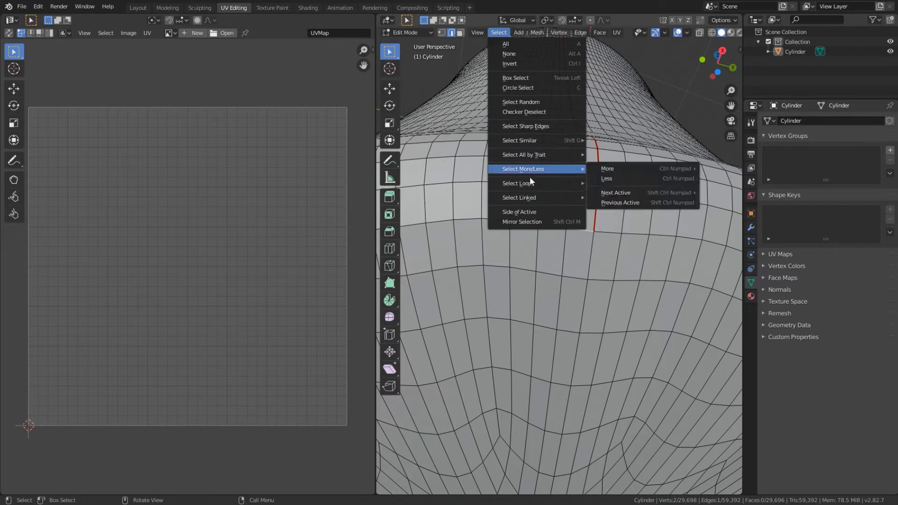
pyautogui.moveTo(534, 184)
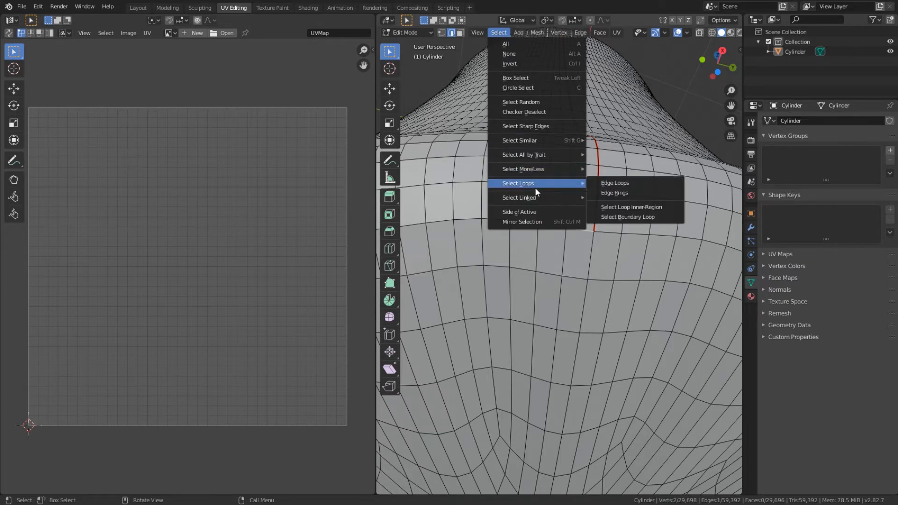
pyautogui.click(606, 183)
pyautogui.scroll(-6, 486, 257)
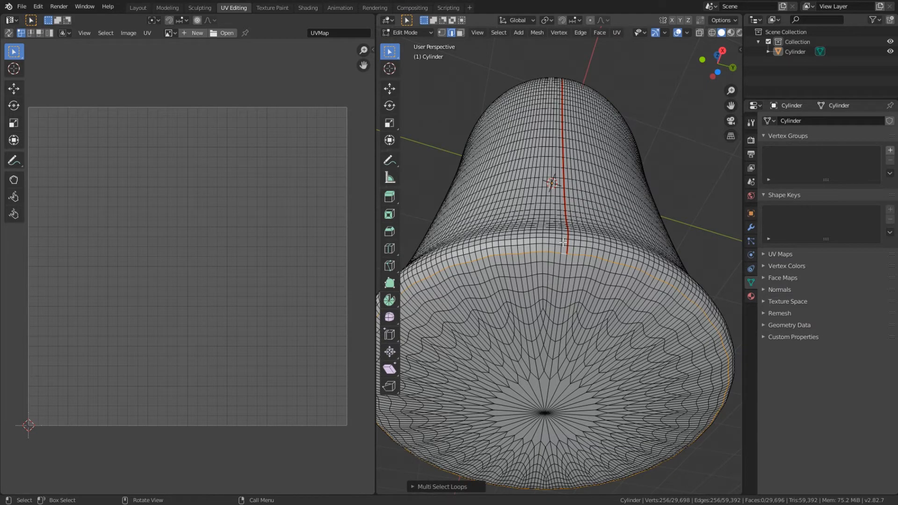
pyautogui.click(617, 32)
pyautogui.click(646, 160)
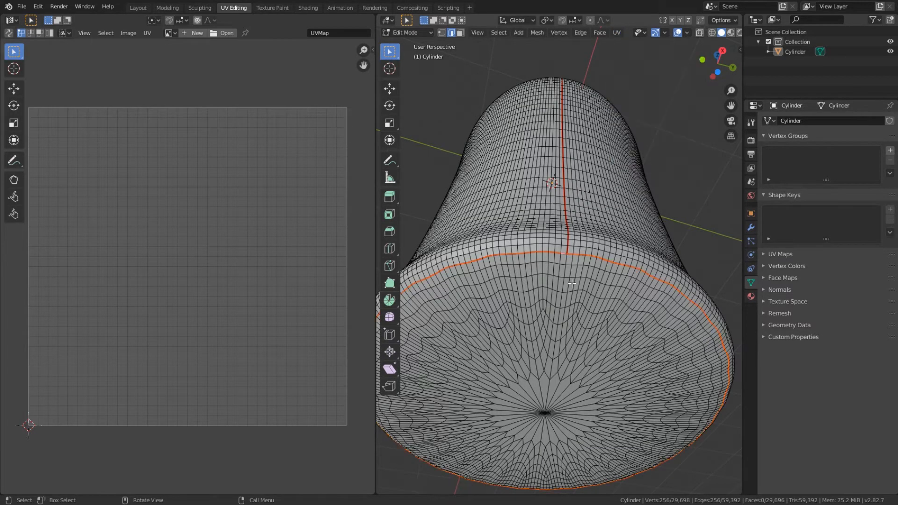
pyautogui.scroll(-4, 588, 291)
pyautogui.moveTo(585, 299); pyautogui.dragTo(556, 276, button='middle')
pyautogui.press('l')
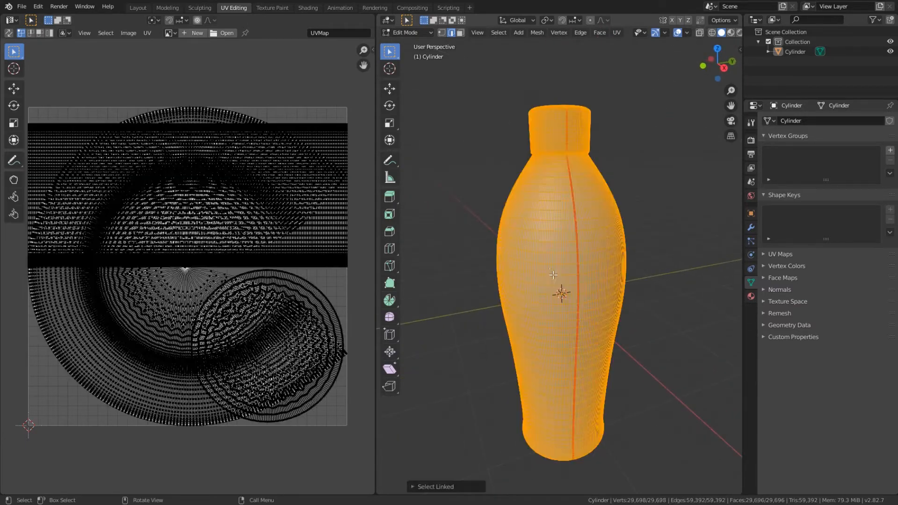
pyautogui.hotkey('alt', 'a')
# Step: Select all linked faces of the bottle's body in face select mode and unwrap them
pyautogui.click(460, 33)
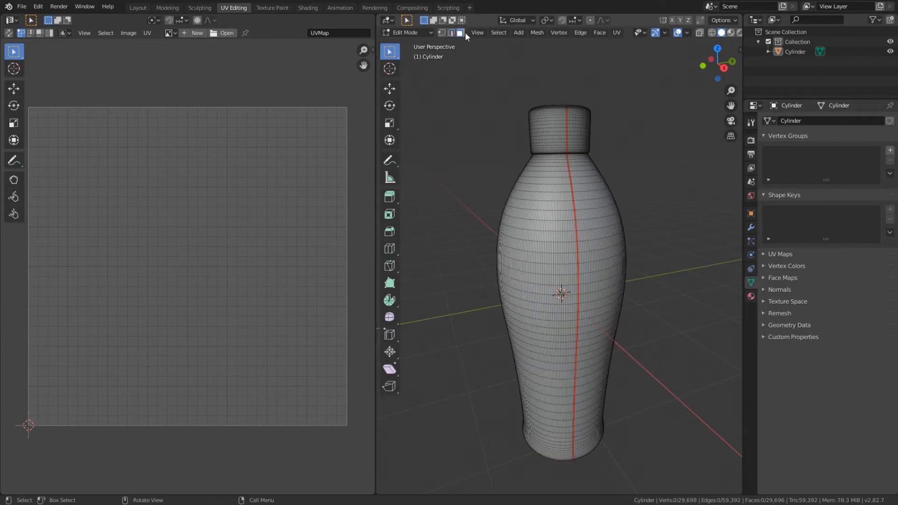
pyautogui.click(560, 258)
pyautogui.press('l')
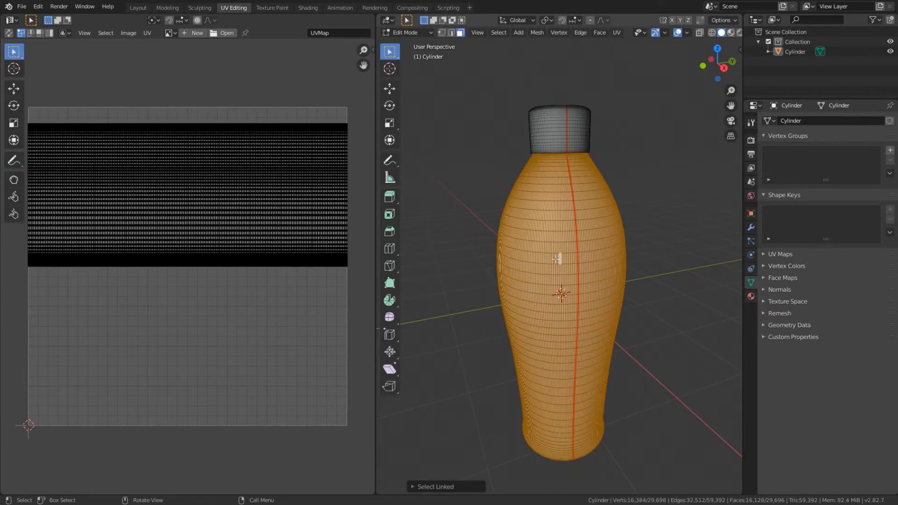
pyautogui.click(617, 32)
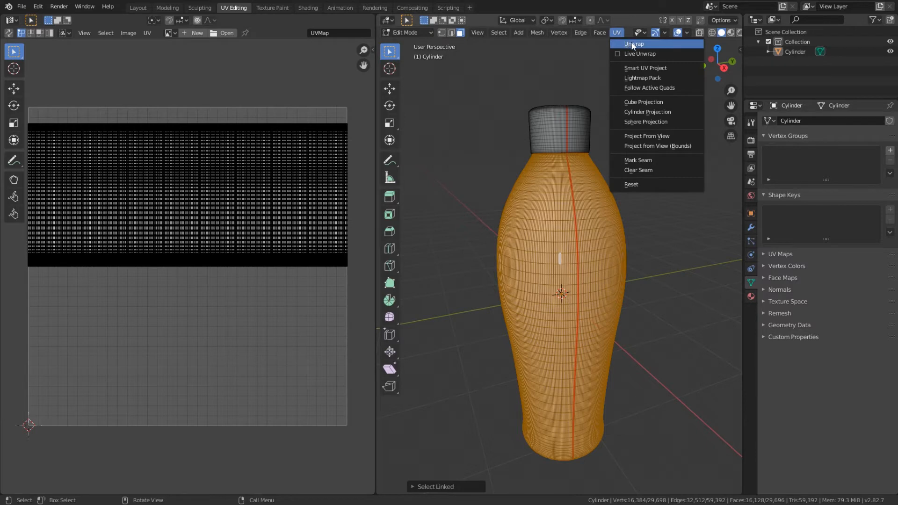
pyautogui.click(631, 44)
# Step: Select every face of the whole bottle and unwrap all parts together
pyautogui.hotkey('alt', 'a')
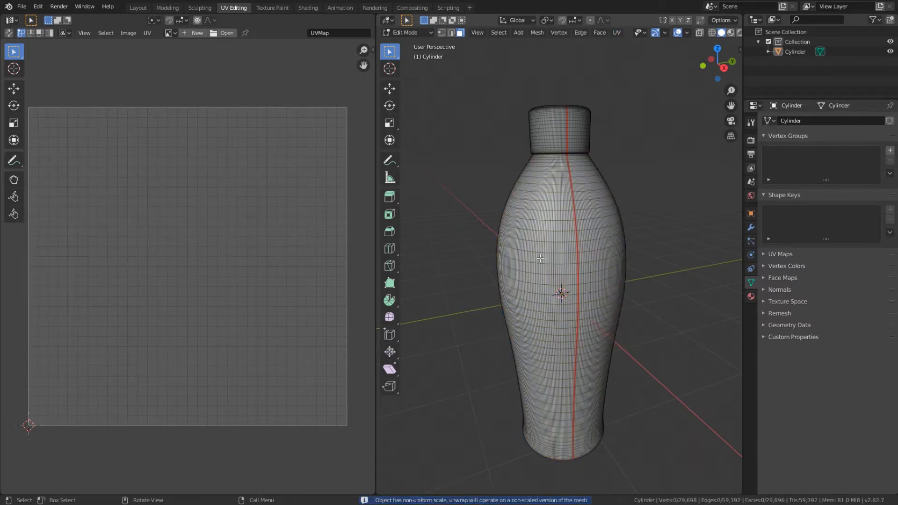
pyautogui.press('l')
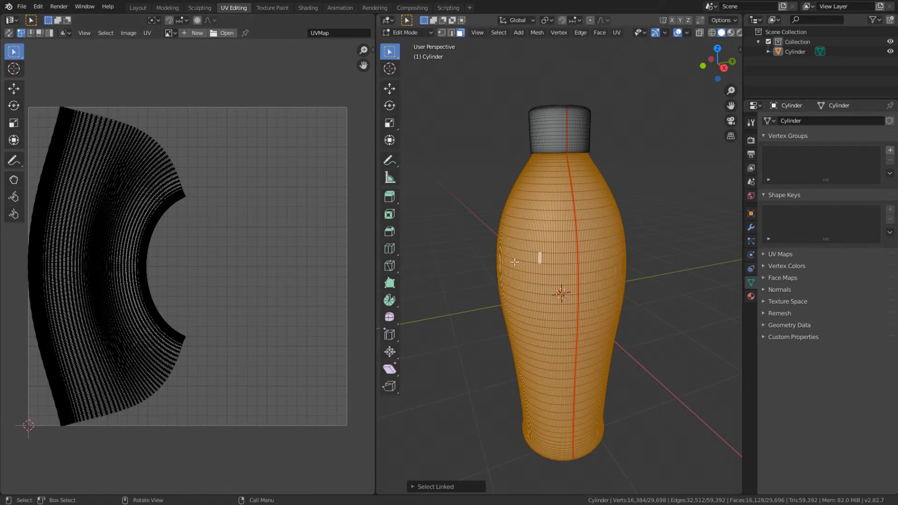
pyautogui.press('a')
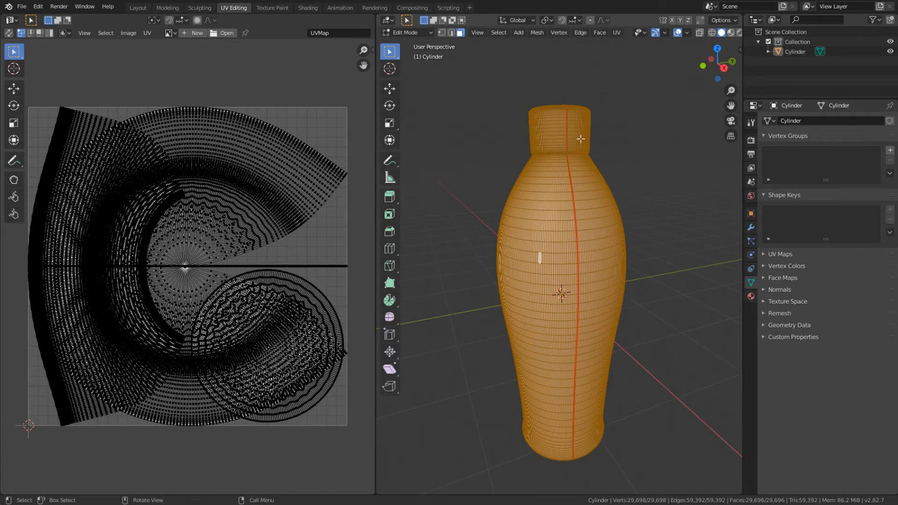
pyautogui.click(616, 32)
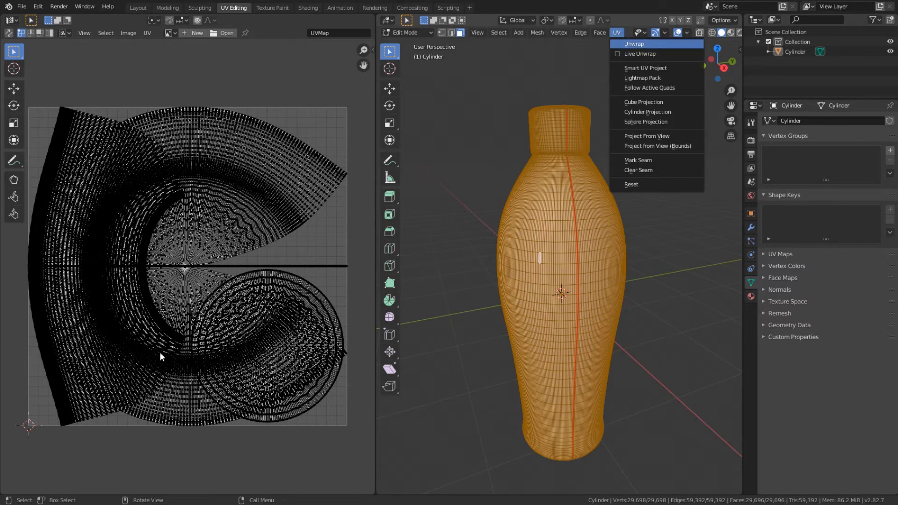
pyautogui.click(630, 45)
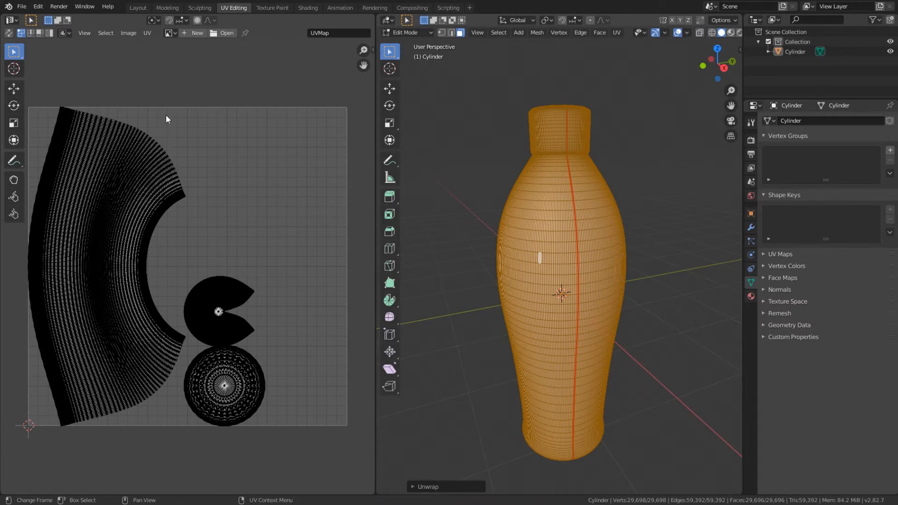
# Step: Select the body, base and cap UV islands one after another and compare each with its part of the bottle
pyautogui.click(147, 34)
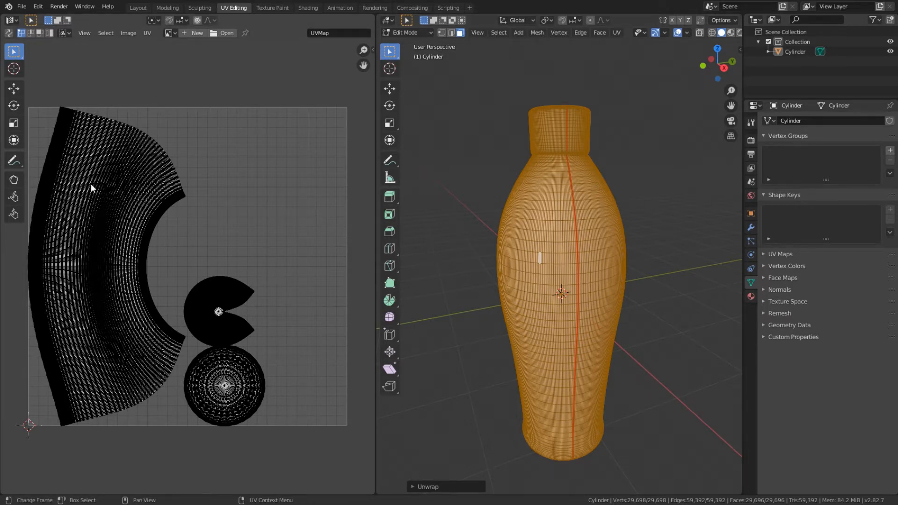
pyautogui.click(86, 257)
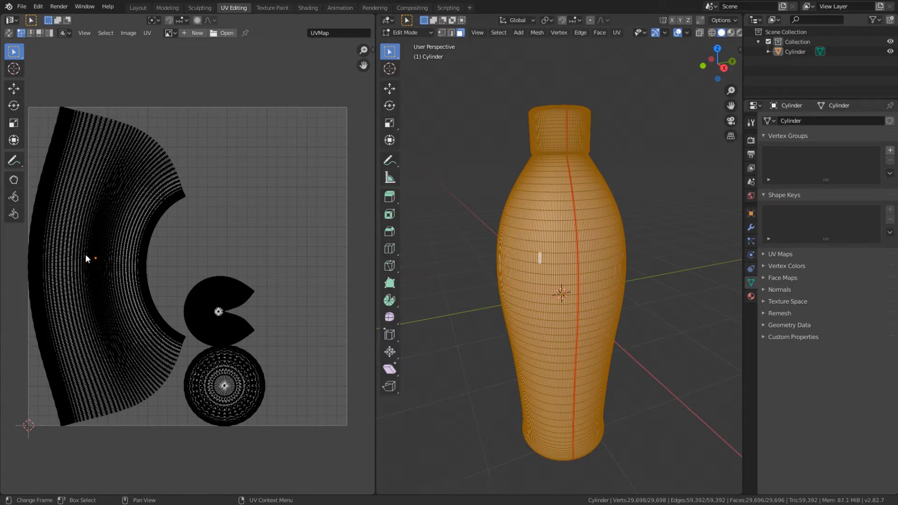
pyautogui.press('l')
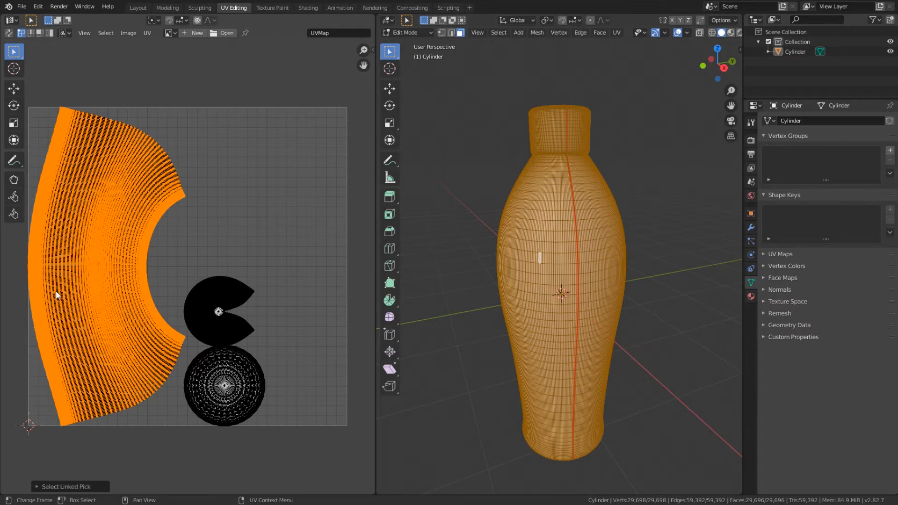
pyautogui.moveTo(584, 234); pyautogui.dragTo(698, 232, button='middle')
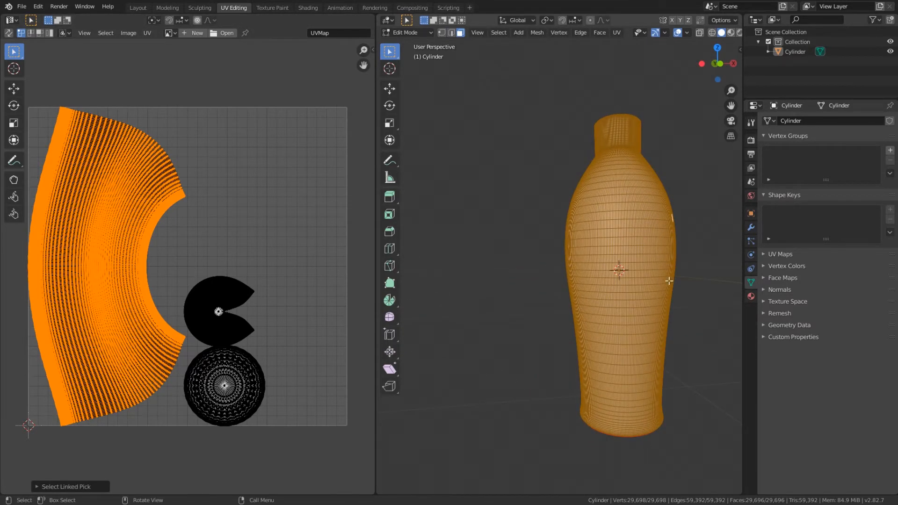
pyautogui.click(209, 375)
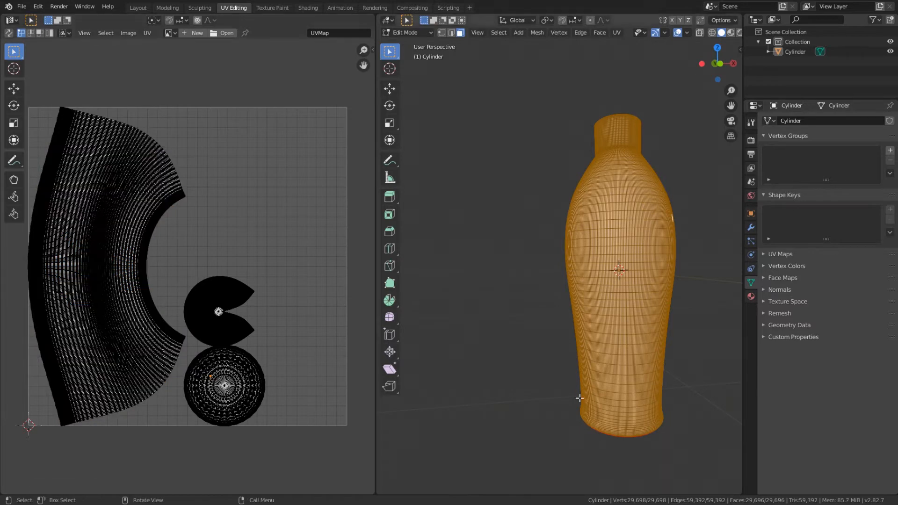
pyautogui.press('l')
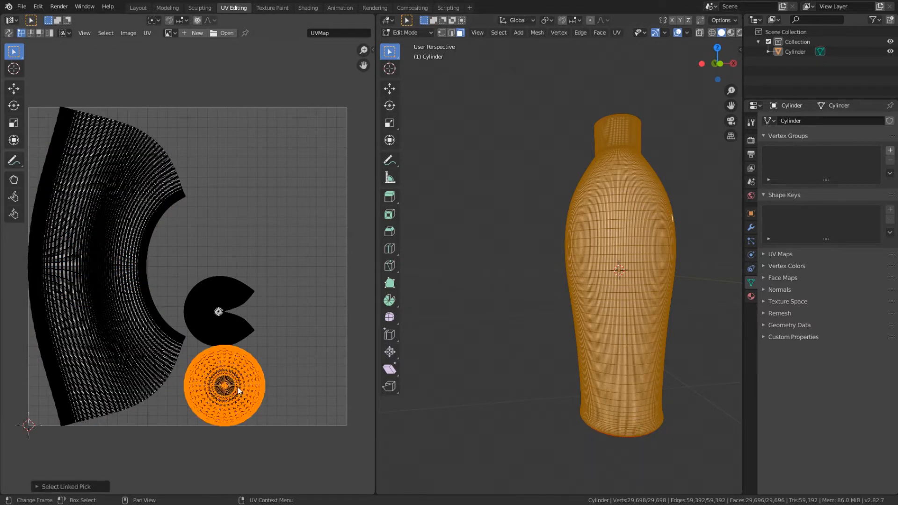
pyautogui.moveTo(580, 426); pyautogui.dragTo(662, 423, button='middle')
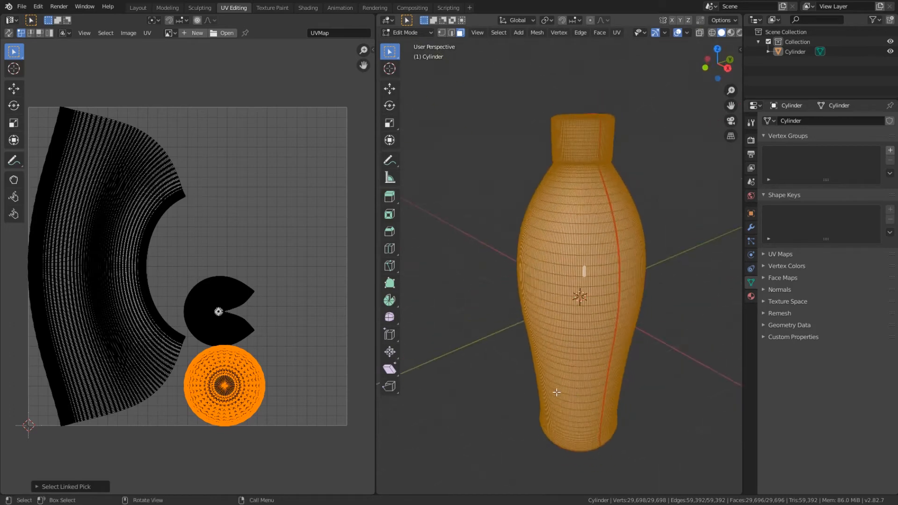
pyautogui.click(206, 320)
pyautogui.press('l')
pyautogui.moveTo(584, 196); pyautogui.dragTo(595, 231, button='middle')
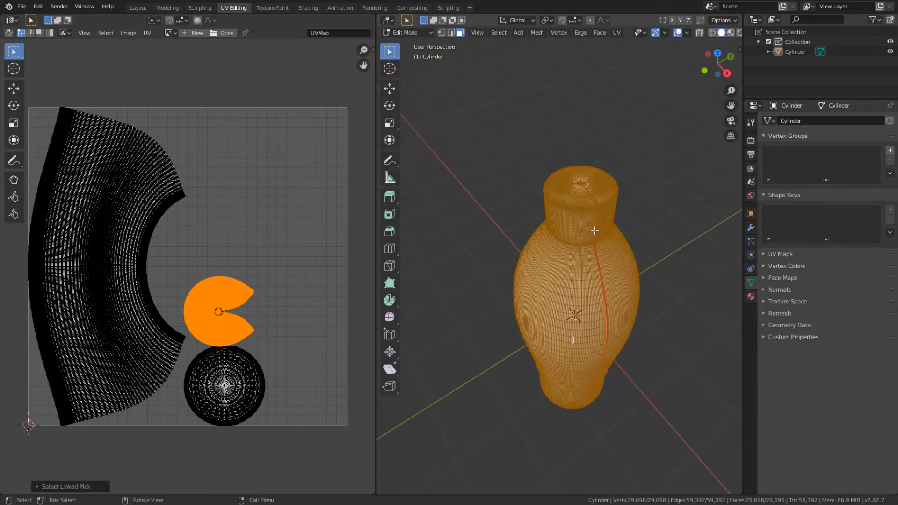
# Step: Clear the selection, then select the linked faces of the cap and of the body in turn to check their UV islands
pyautogui.hotkey('alt', 'a')
pyautogui.click(562, 222)
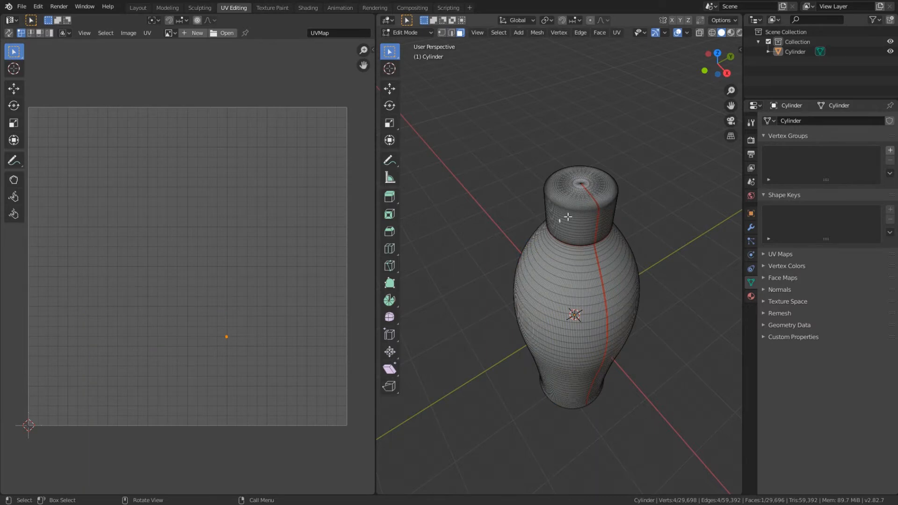
pyautogui.hotkey('ctrl', 'l')
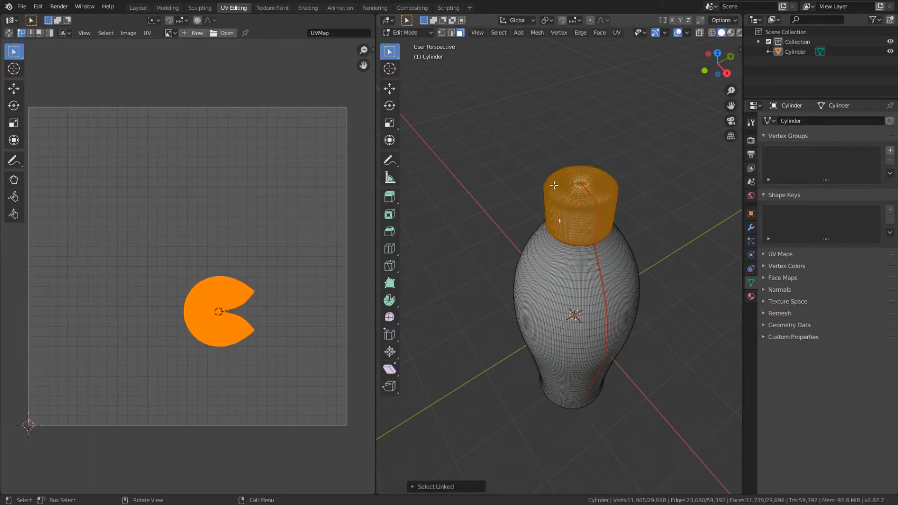
pyautogui.click(546, 263)
pyautogui.moveTo(554, 311); pyautogui.dragTo(566, 299, button='middle')
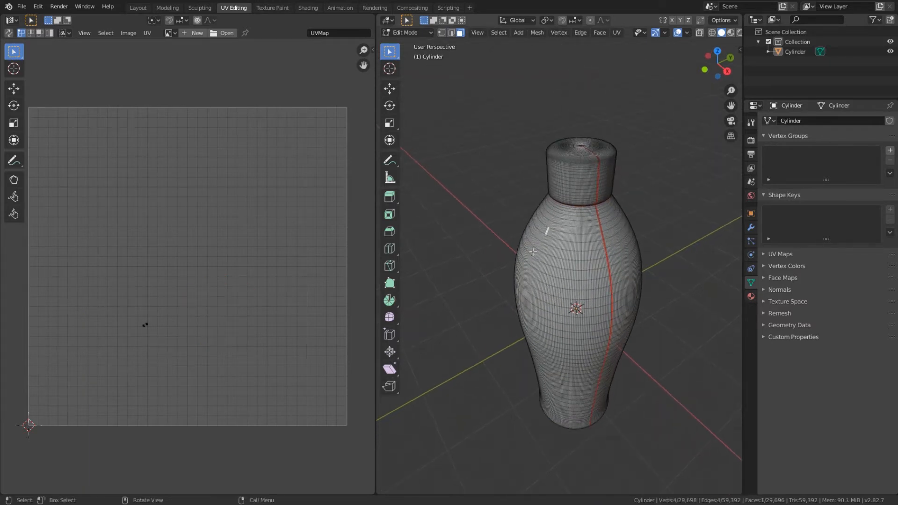
pyautogui.hotkey('ctrl', 'l')
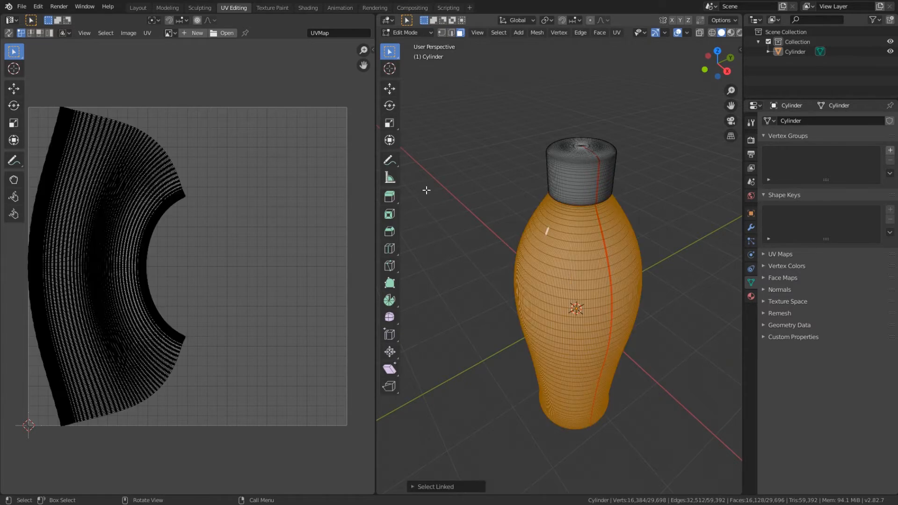
# Step: Select every face of the bottle, then average the scale of all UV islands and pack them
pyautogui.press('a')
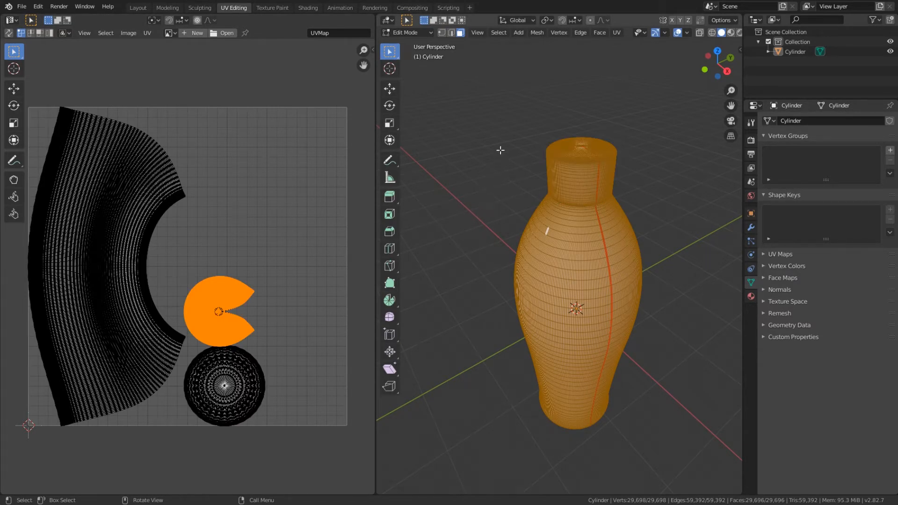
pyautogui.click(230, 197)
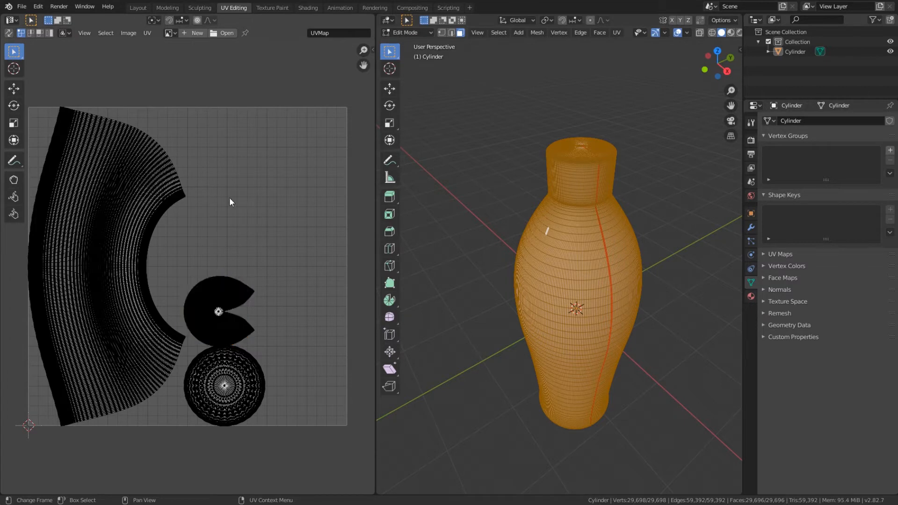
pyautogui.click(152, 34)
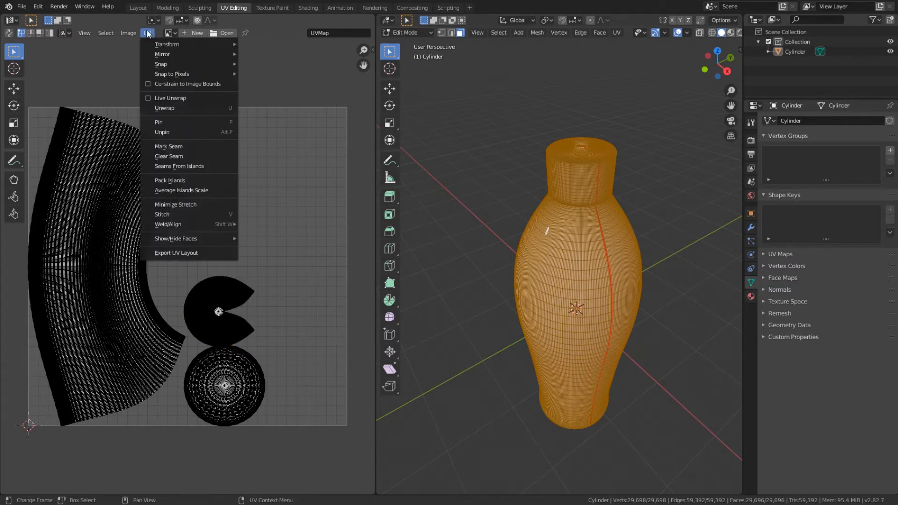
pyautogui.click(189, 191)
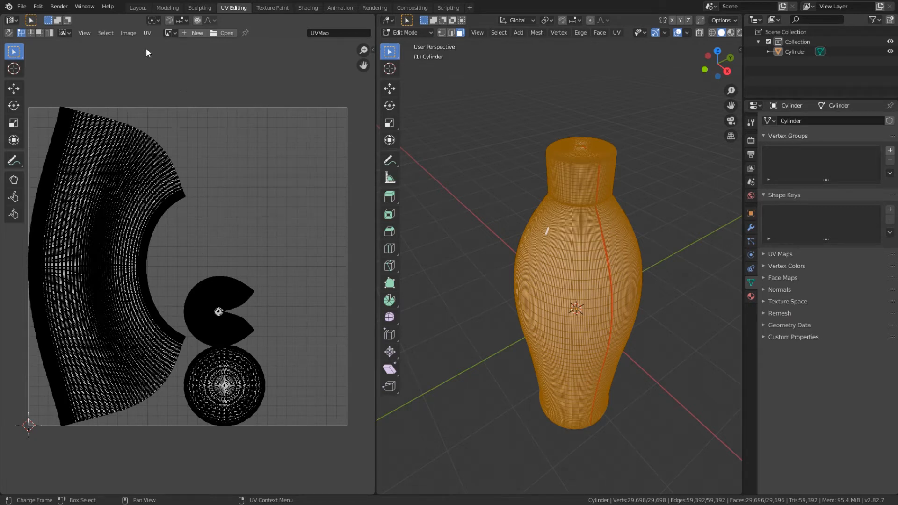
pyautogui.click(148, 34)
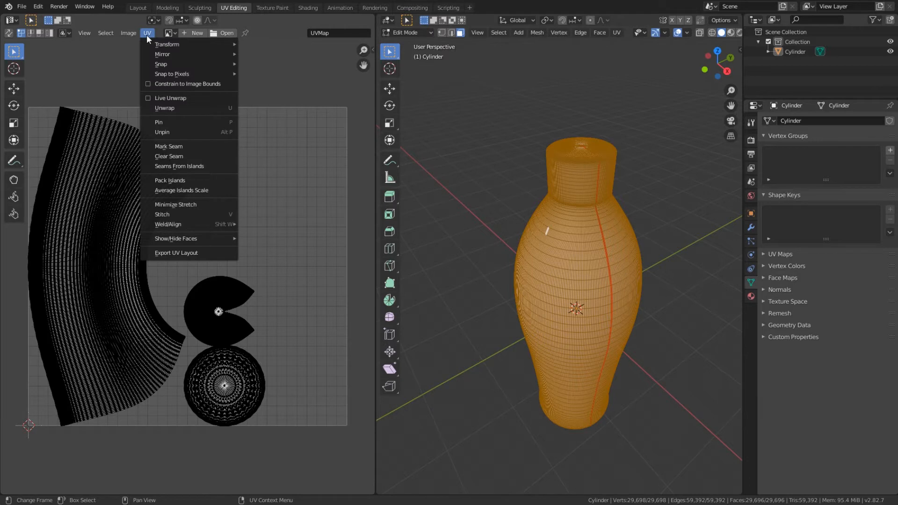
pyautogui.click(176, 180)
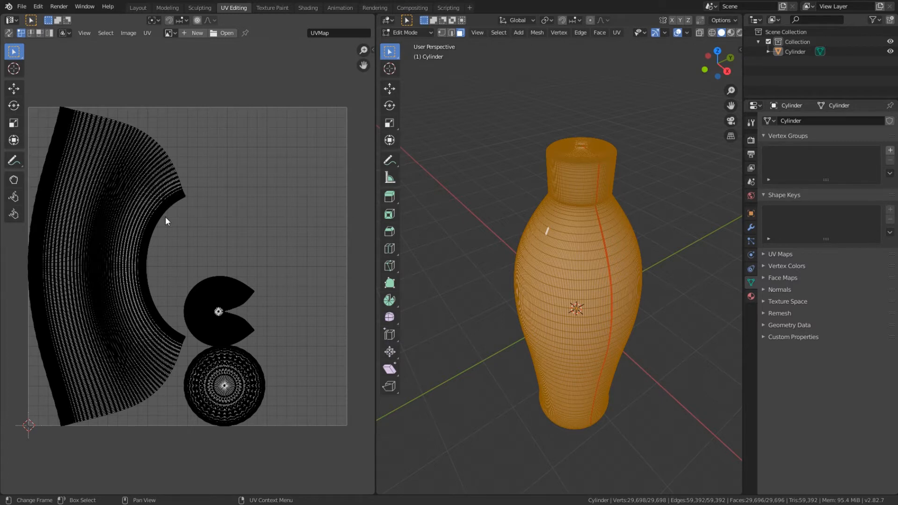
pyautogui.click(147, 33)
# Step: Switch to the Texture Paint workspace, set the texture slot mode to Single Image and load BrickTexture.jpg
pyautogui.click(271, 7)
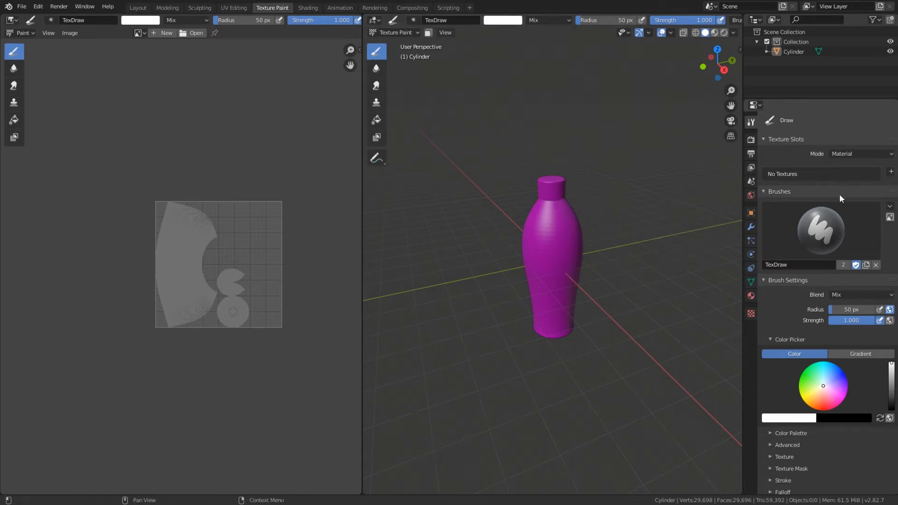
pyautogui.scroll(-3, 842, 210)
pyautogui.scroll(3, 849, 239)
pyautogui.click(852, 154)
pyautogui.click(855, 173)
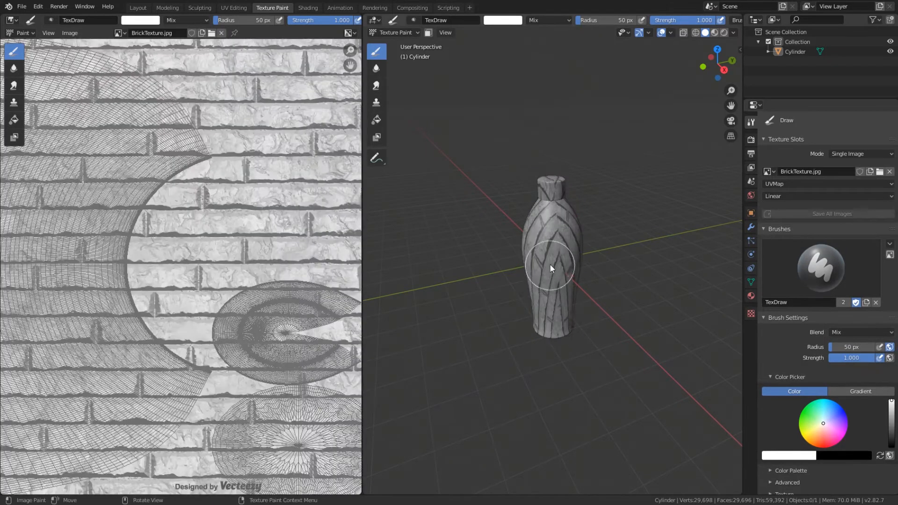
# Step: Examine from several sides how the brick texture follows the UV layout on the bottle's cap and body
pyautogui.scroll(-2, 489, 260)
pyautogui.scroll(-4, 178, 270)
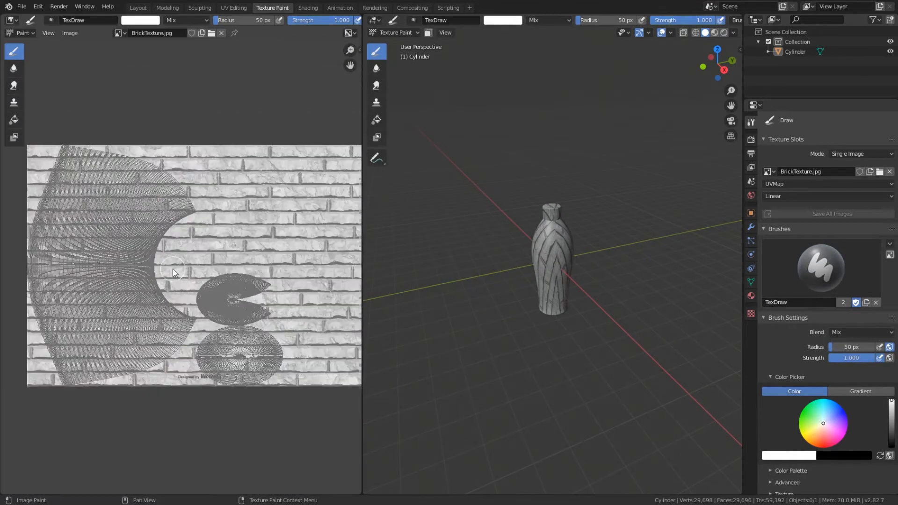
pyautogui.moveTo(577, 245); pyautogui.dragTo(688, 237, button='middle')
pyautogui.scroll(4, 583, 249)
pyautogui.moveTo(583, 248)
pyautogui.mouseDown(button='middle')
pyautogui.moveTo(554, 215)
pyautogui.moveTo(566, 141)
pyautogui.moveTo(655, 163)
pyautogui.moveTo(715, 251)
pyautogui.moveTo(667, 268)
pyautogui.moveTo(556, 262)
pyautogui.moveTo(477, 253)
pyautogui.moveTo(443, 223)
pyautogui.moveTo(458, 193)
pyautogui.moveTo(610, 191)
pyautogui.moveTo(676, 216)
pyautogui.moveTo(682, 231)
pyautogui.mouseUp(button='middle')
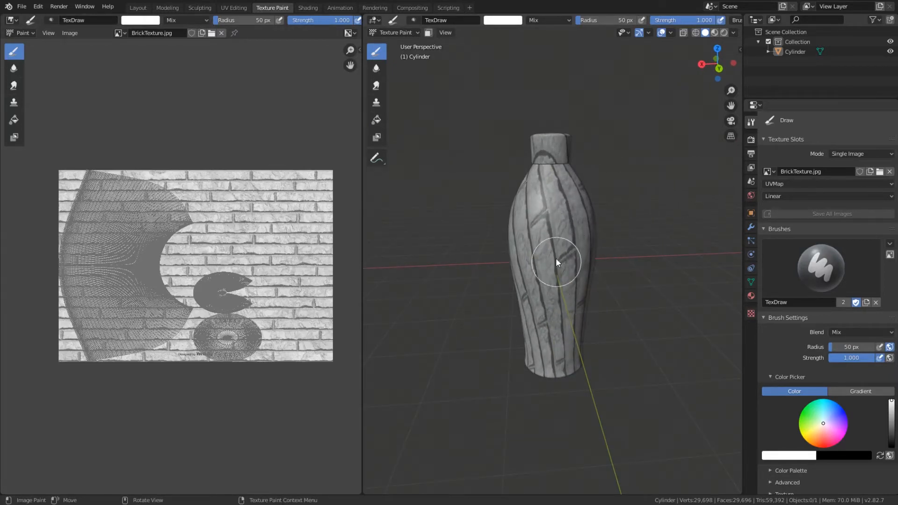
pyautogui.moveTo(525, 270); pyautogui.dragTo(568, 269, button='middle')
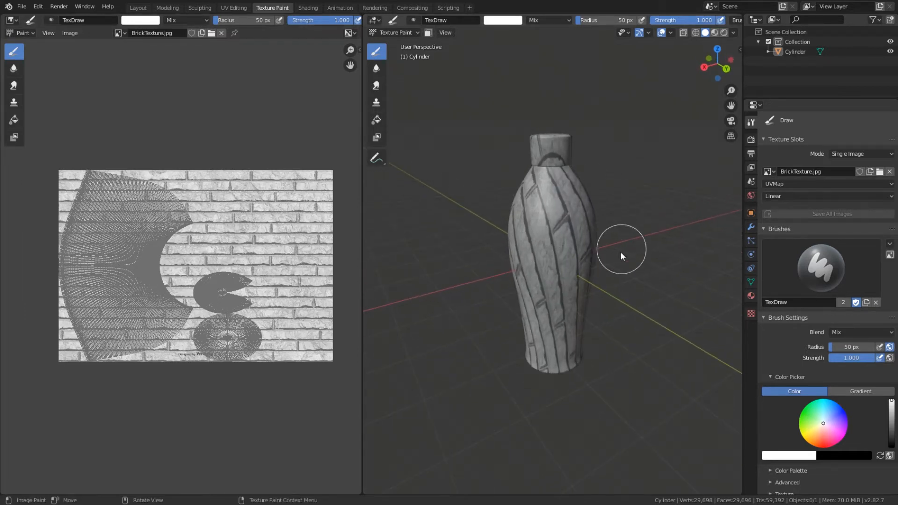
pyautogui.moveTo(543, 237); pyautogui.dragTo(549, 263, button='middle')
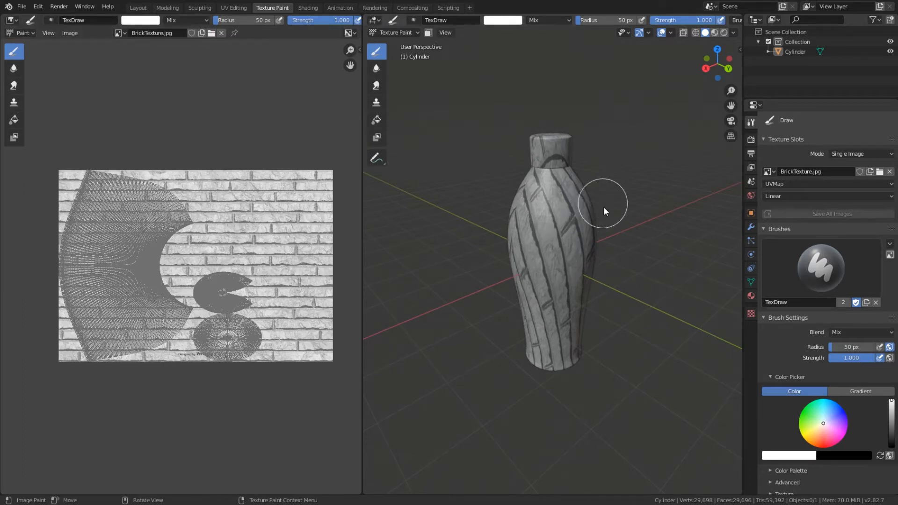
# Step: In the UV Editing workspace, rotate the body's UV island about 90 degrees clockwise and move it into the upper part of the UV square
pyautogui.click(231, 8)
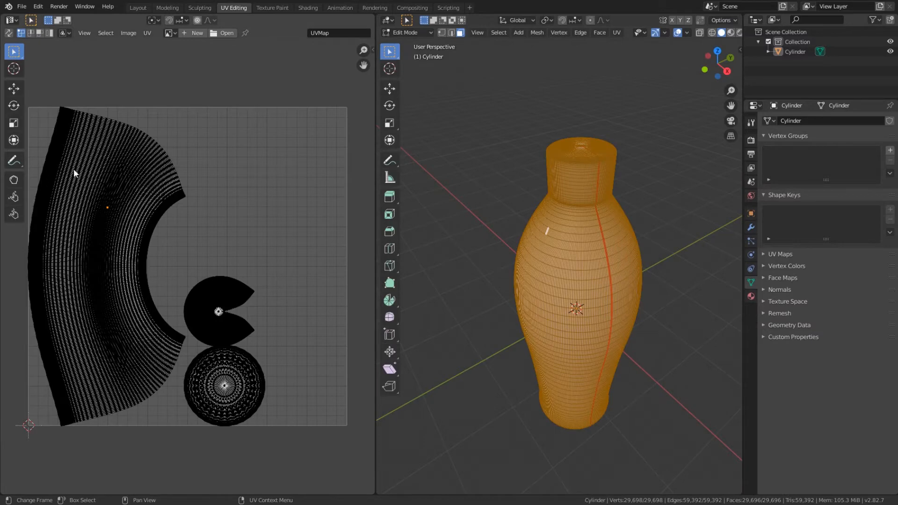
pyautogui.press('l')
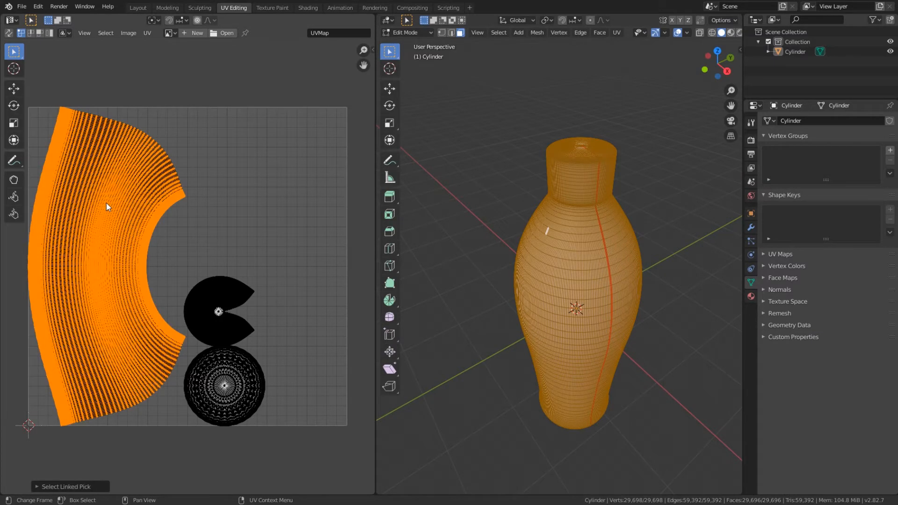
pyautogui.click(12, 105)
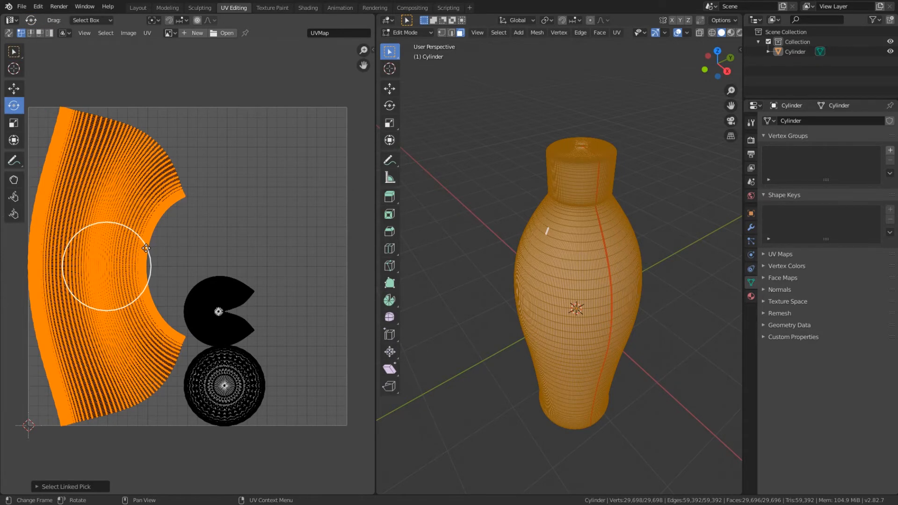
pyautogui.moveTo(141, 239); pyautogui.dragTo(125, 342)
pyautogui.moveTo(163, 231); pyautogui.dragTo(206, 205)
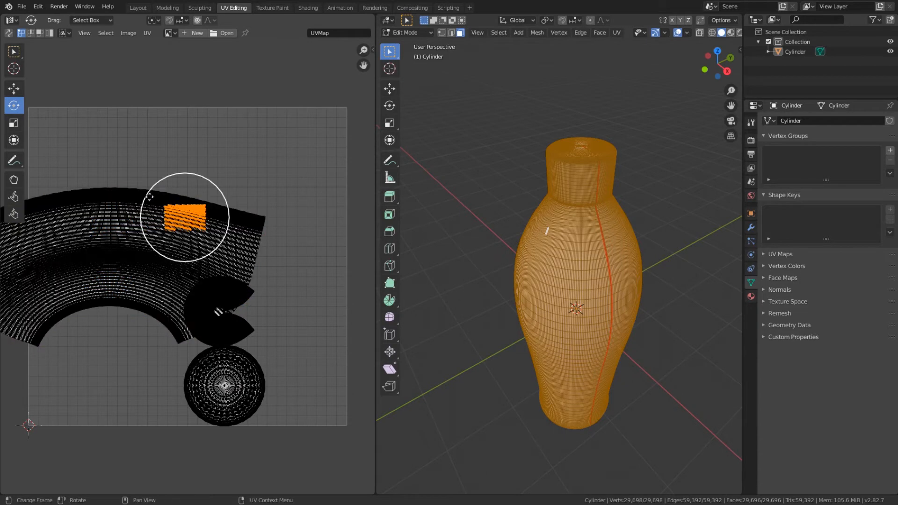
pyautogui.press('l')
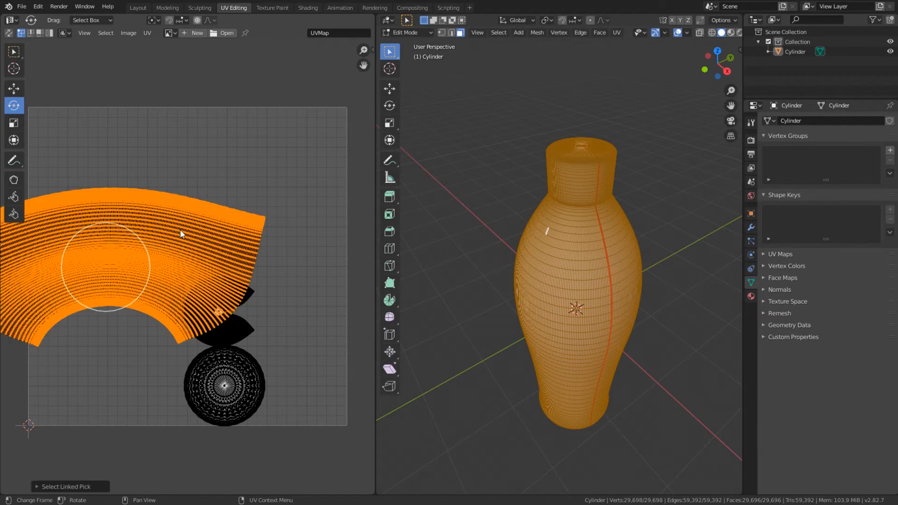
pyautogui.press('g')
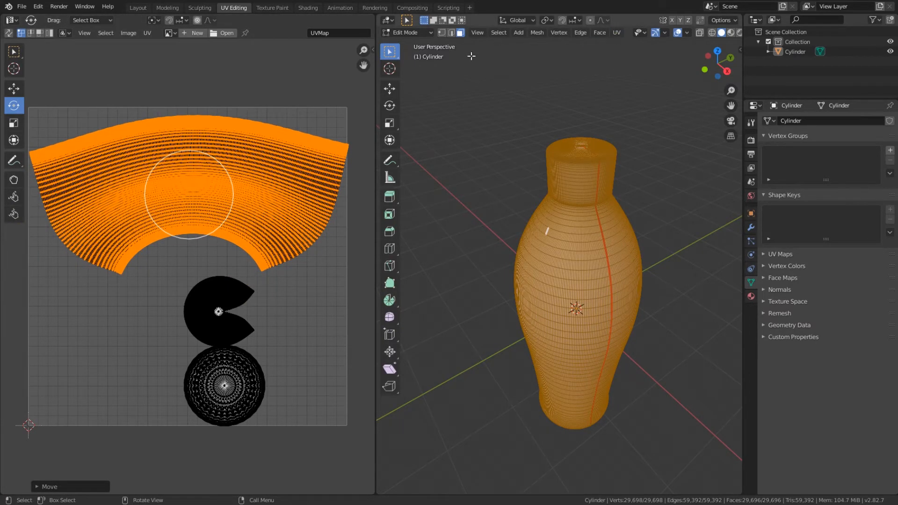
# Step: Return to the Texture Paint workspace and paint light blue strokes over several sides of the bottle's body
pyautogui.click(271, 7)
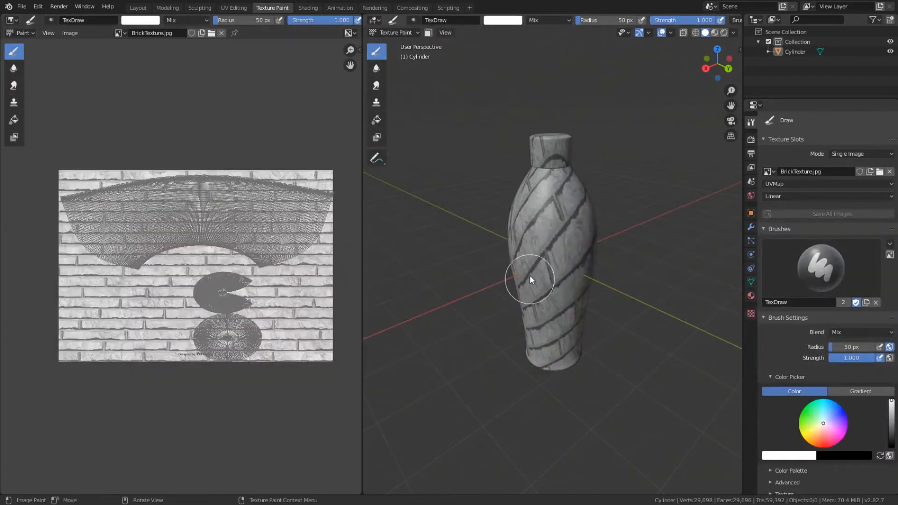
pyautogui.moveTo(251, 201)
pyautogui.mouseDown()
pyautogui.moveTo(243, 206)
pyautogui.moveTo(249, 216)
pyautogui.mouseUp()
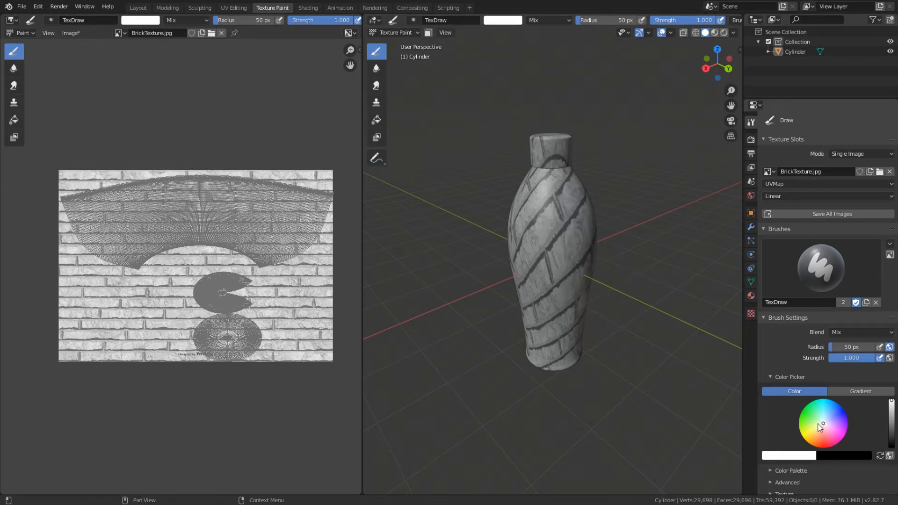
pyautogui.click(829, 413)
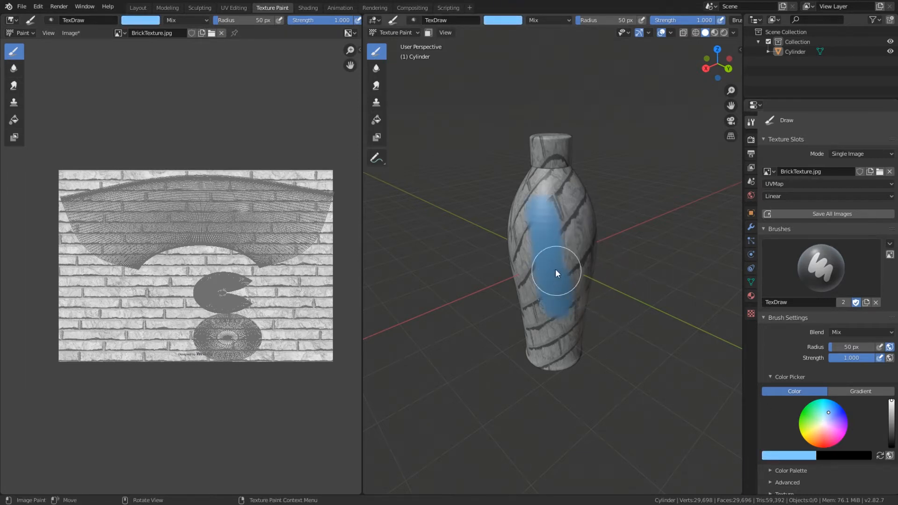
pyautogui.moveTo(562, 219); pyautogui.dragTo(562, 293)
pyautogui.moveTo(562, 293)
pyautogui.mouseDown(button='middle')
pyautogui.moveTo(581, 284)
pyautogui.moveTo(489, 260)
pyautogui.moveTo(428, 276)
pyautogui.mouseUp(button='middle')
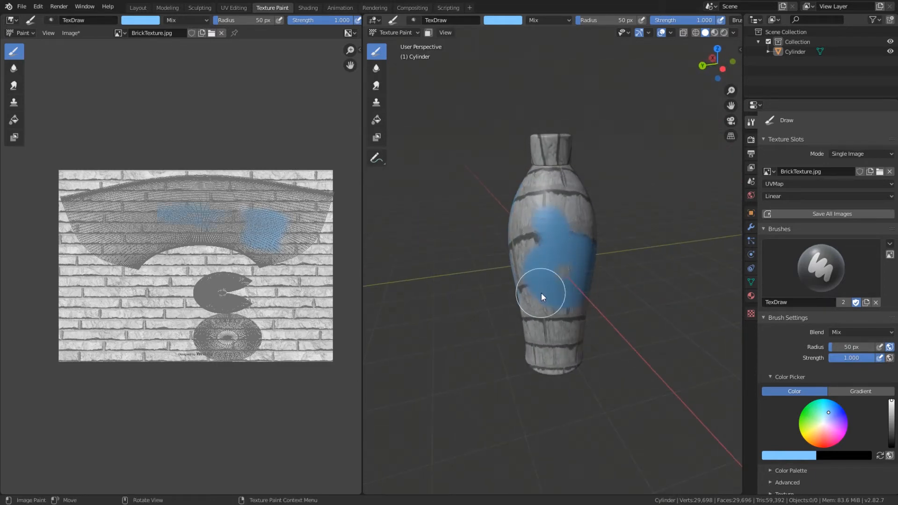
pyautogui.moveTo(542, 294); pyautogui.dragTo(489, 289, button='middle')
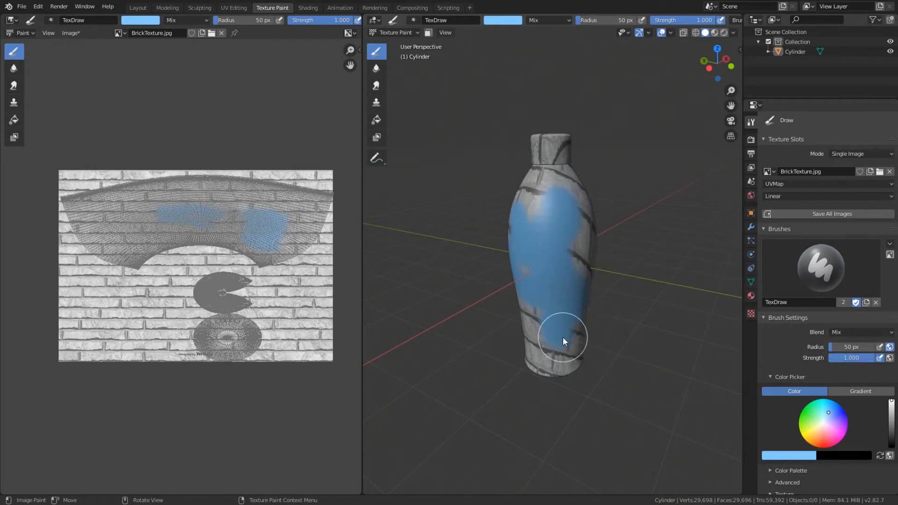
pyautogui.moveTo(563, 336); pyautogui.dragTo(567, 349)
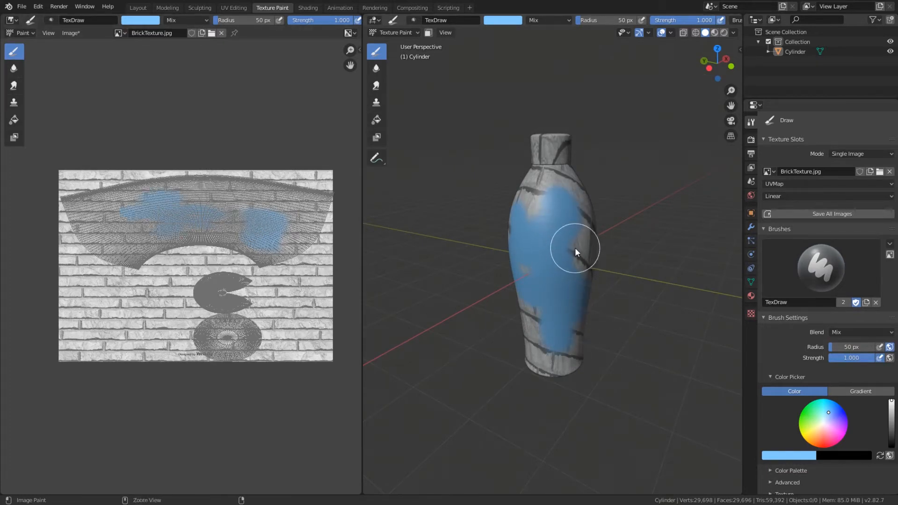
# Step: Undo the paint strokes as well as the move and rotation of the body's UV island
pyautogui.hotkey('ctrl', 'z')
pyautogui.hotkey('ctrl', 'z')
pyautogui.hotkey('ctrl', 'z')
pyautogui.moveTo(574, 248); pyautogui.dragTo(706, 265, button='middle')
pyautogui.hotkey('ctrl', 'z')
pyautogui.hotkey('ctrl', 'z')
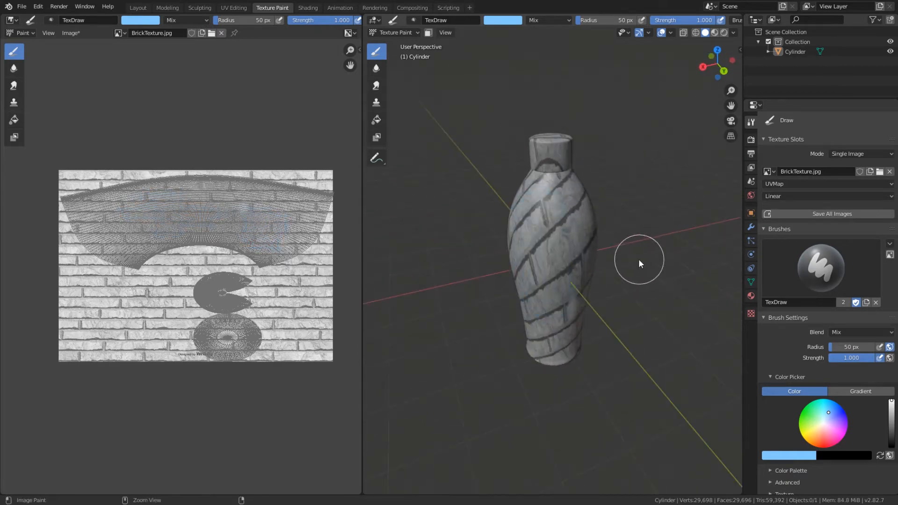
pyautogui.hotkey('ctrl', 'z')
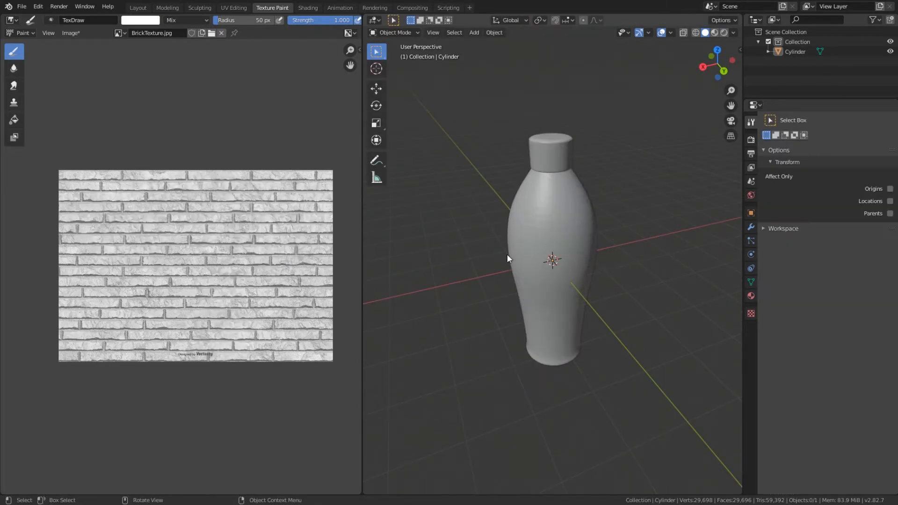
pyautogui.press('Tab')
pyautogui.hotkey('ctrl', 'z')
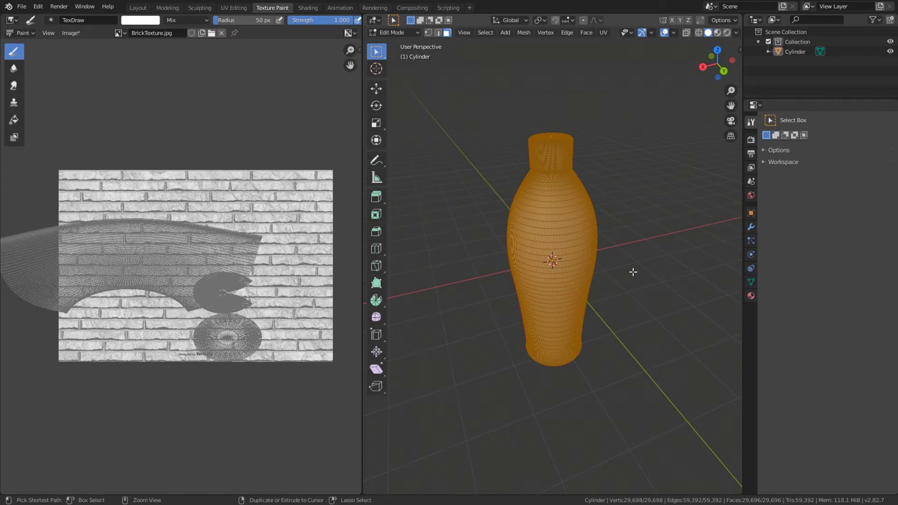
pyautogui.hotkey('ctrl', 'z')
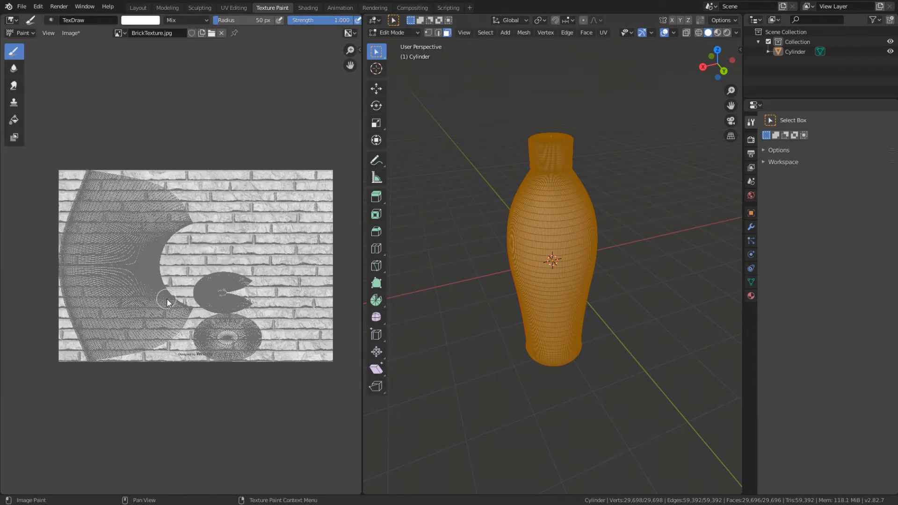
# Step: Clear the face selection and switch the bottle from Edit Mode to Texture Paint mode
pyautogui.click(648, 237)
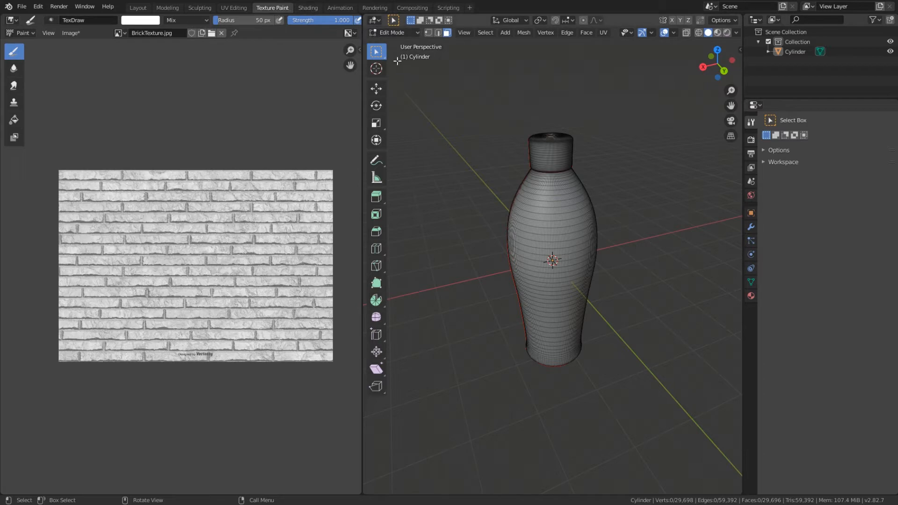
pyautogui.click(400, 32)
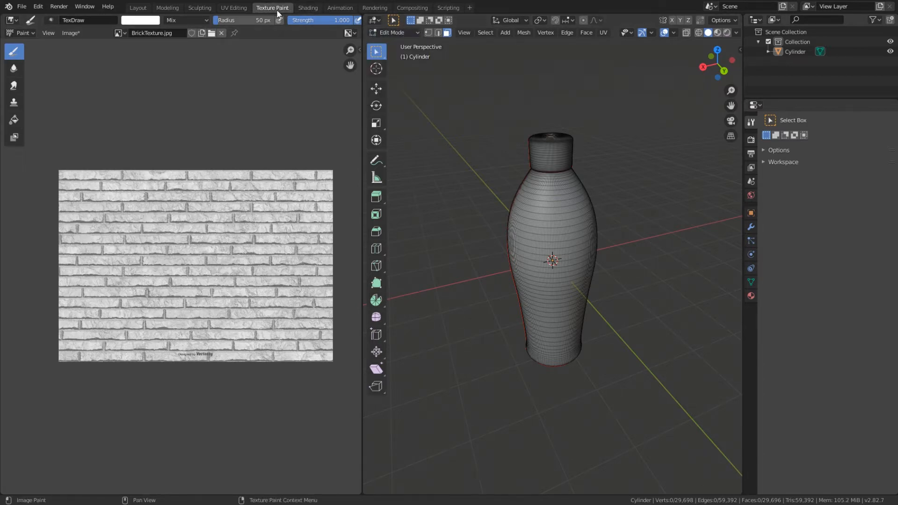
pyautogui.click(412, 32)
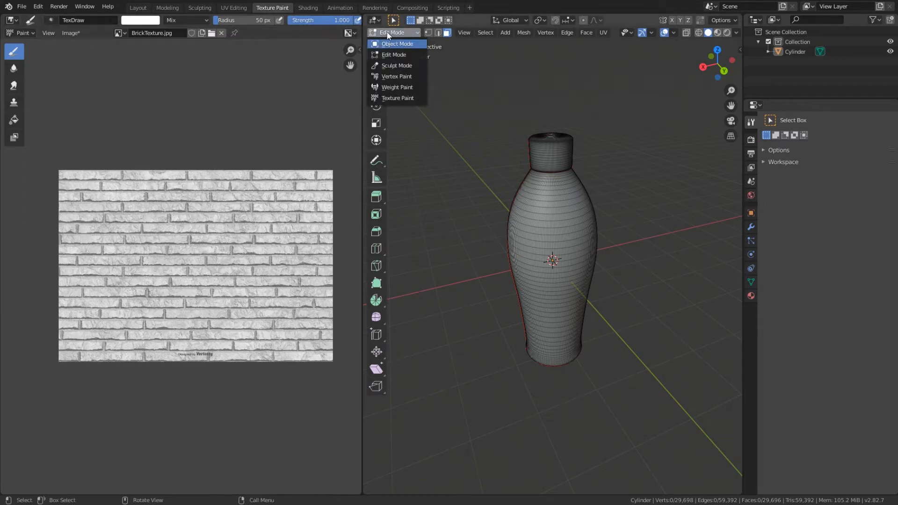
pyautogui.click(398, 98)
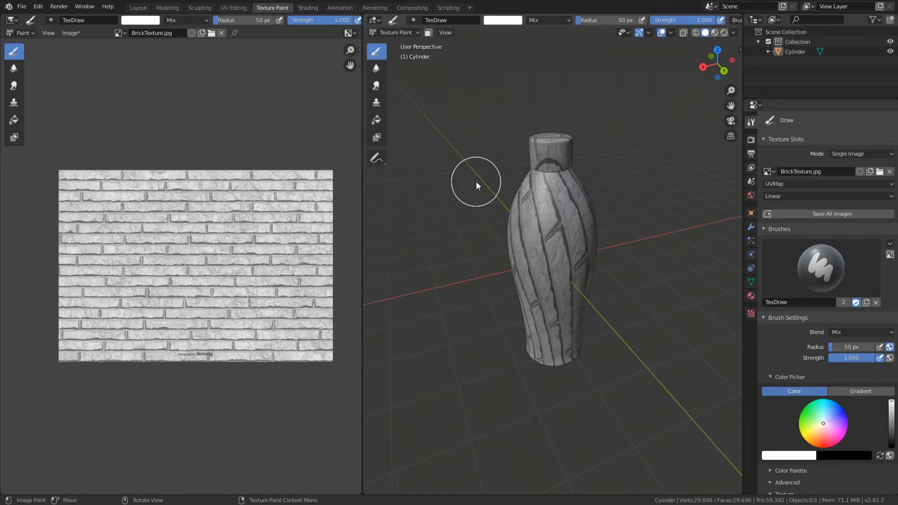
# Step: Unlink the brick image from the texture slot and create a new blank black 1024 × 1024 px image named ColorMap
pyautogui.click(890, 171)
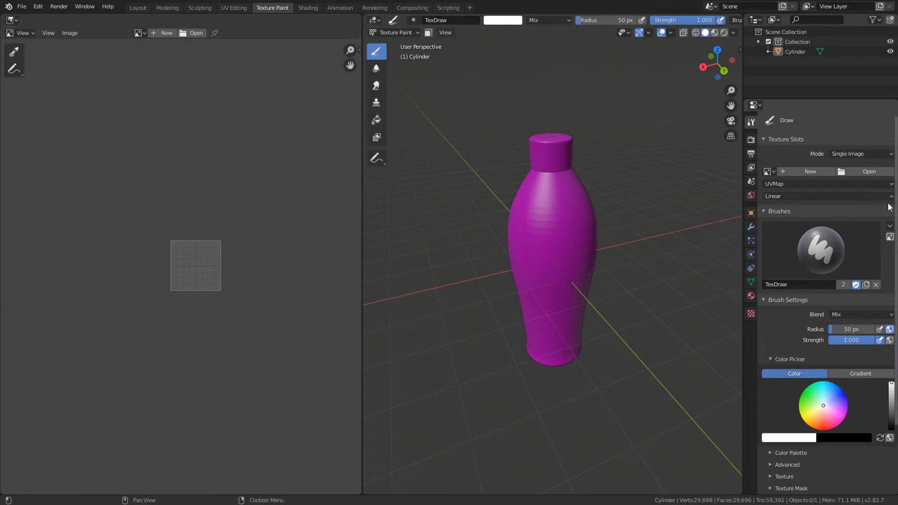
pyautogui.click(803, 169)
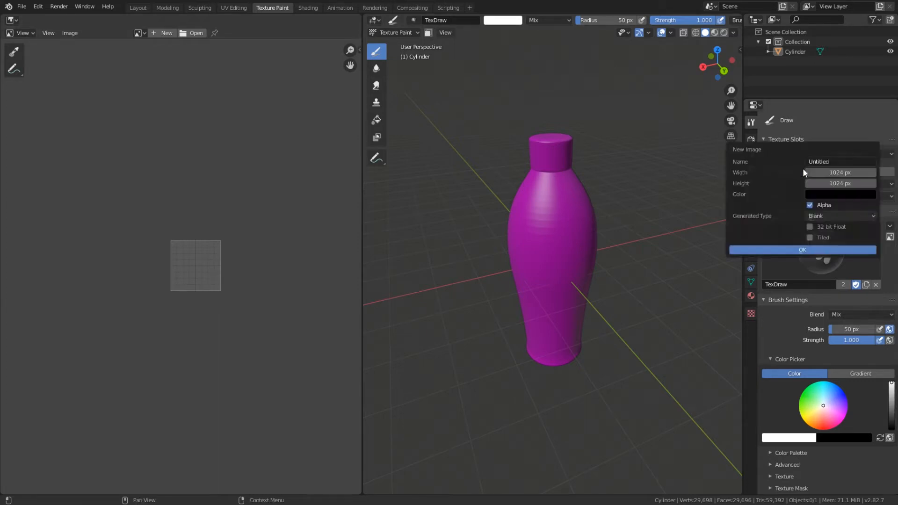
pyautogui.click(828, 162)
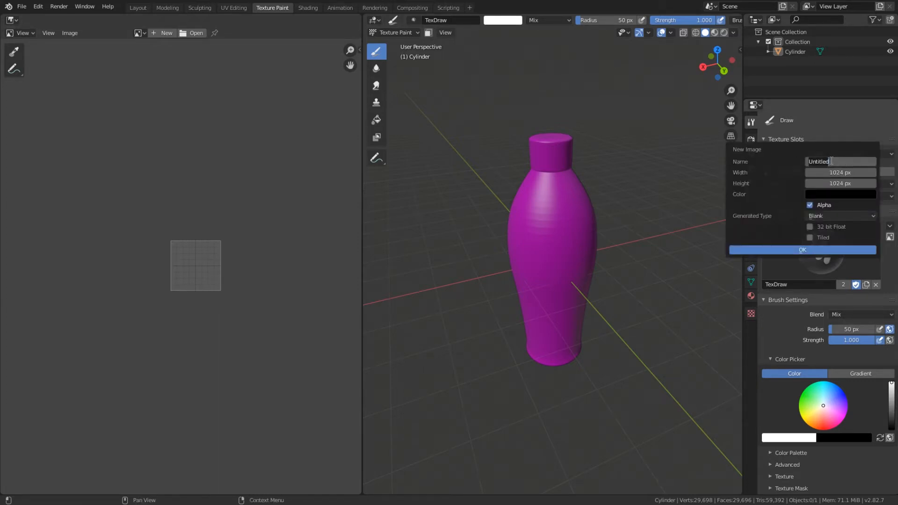
pyautogui.write('ColorMap')
pyautogui.click(802, 250)
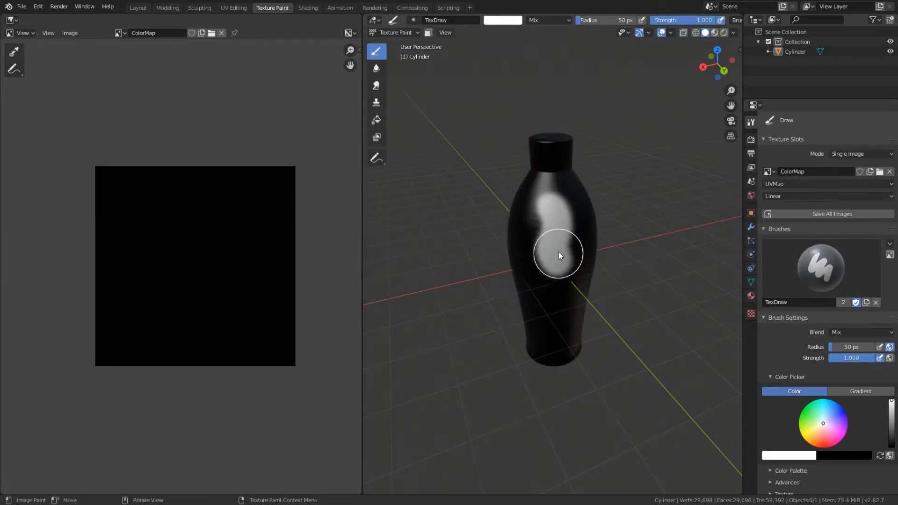
# Step: Paint white strokes on the ColorMap image over several sides of the bottle's body and cap
pyautogui.moveTo(559, 252); pyautogui.dragTo(559, 248)
pyautogui.moveTo(560, 248)
pyautogui.mouseDown(button='middle')
pyautogui.moveTo(564, 226)
pyautogui.moveTo(608, 223)
pyautogui.mouseUp(button='middle')
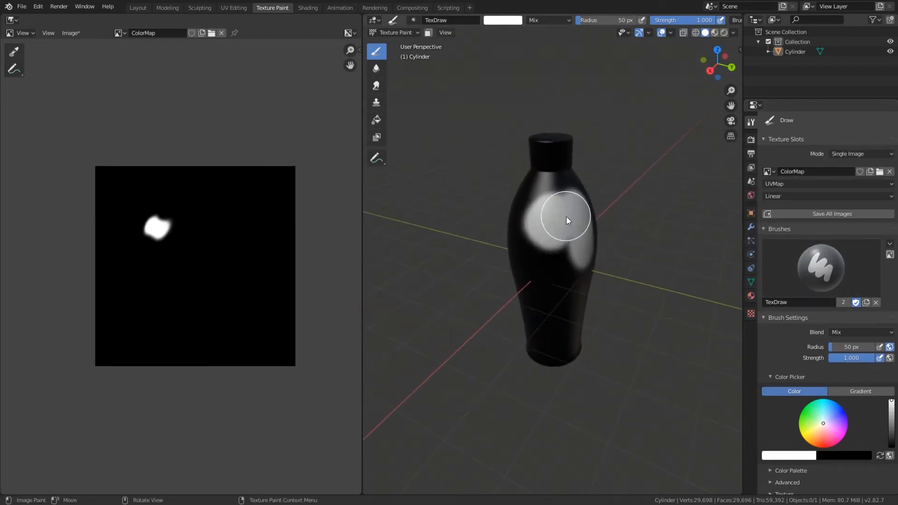
pyautogui.moveTo(564, 258); pyautogui.dragTo(565, 259)
pyautogui.moveTo(564, 259); pyautogui.dragTo(518, 221, button='middle')
pyautogui.moveTo(569, 291); pyautogui.dragTo(548, 251)
pyautogui.moveTo(567, 239); pyautogui.dragTo(487, 261, button='middle')
pyautogui.moveTo(545, 226)
pyautogui.mouseDown()
pyautogui.moveTo(554, 206)
pyautogui.moveTo(555, 221)
pyautogui.mouseUp()
pyautogui.moveTo(555, 222); pyautogui.dragTo(567, 260, button='middle')
pyautogui.moveTo(552, 151); pyautogui.dragTo(547, 158)
pyautogui.moveTo(589, 218); pyautogui.dragTo(533, 235, button='middle')
pyautogui.moveTo(548, 164); pyautogui.dragTo(538, 166)
pyautogui.moveTo(571, 218); pyautogui.dragTo(513, 200, button='middle')
pyautogui.moveTo(577, 236); pyautogui.dragTo(552, 300)
pyautogui.moveTo(552, 299)
pyautogui.mouseDown(button='middle')
pyautogui.moveTo(567, 286)
pyautogui.moveTo(560, 281)
pyautogui.mouseUp(button='middle')
pyautogui.moveTo(560, 280)
pyautogui.mouseDown()
pyautogui.moveTo(546, 235)
pyautogui.moveTo(541, 257)
pyautogui.mouseUp()
pyautogui.moveTo(538, 259); pyautogui.dragTo(594, 267, button='middle')
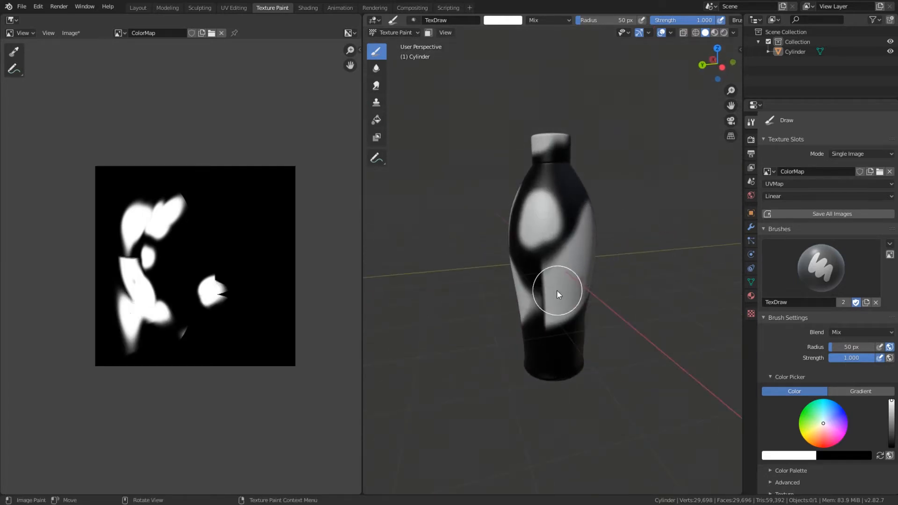
pyautogui.moveTo(556, 290); pyautogui.dragTo(555, 289)
pyautogui.moveTo(556, 292); pyautogui.dragTo(588, 296, button='middle')
pyautogui.moveTo(543, 252)
pyautogui.mouseDown()
pyautogui.moveTo(558, 239)
pyautogui.moveTo(535, 253)
pyautogui.mouseUp()
pyautogui.moveTo(535, 254); pyautogui.dragTo(604, 265, button='middle')
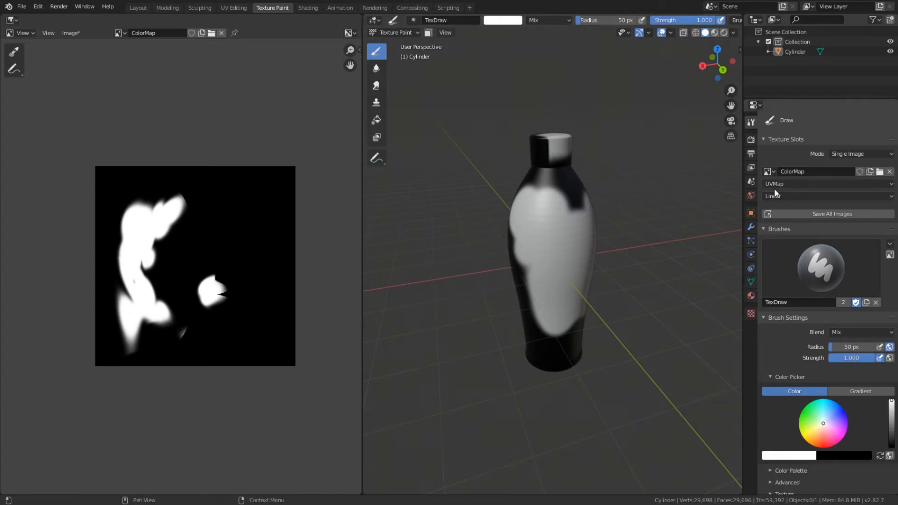
# Step: Unlink the ColorMap image from the texture slot and switch the bottle to Vertex Paint mode
pyautogui.click(889, 172)
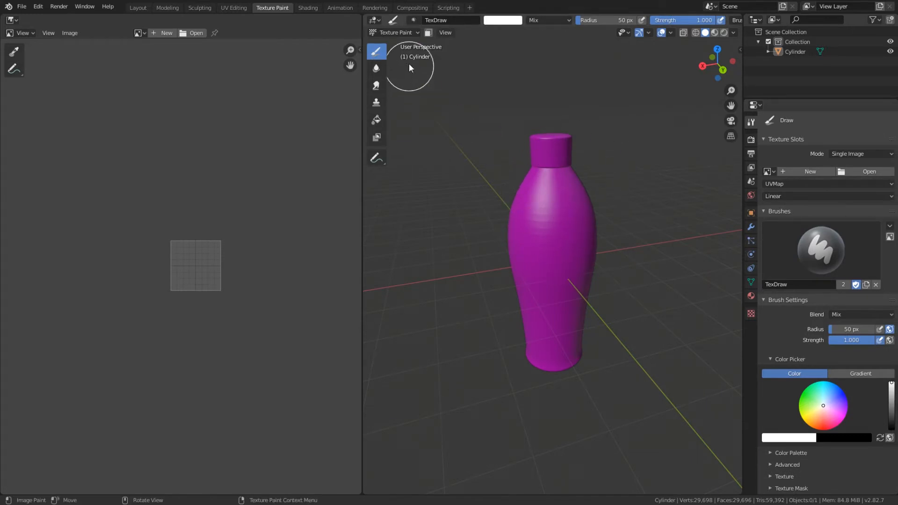
pyautogui.click(406, 33)
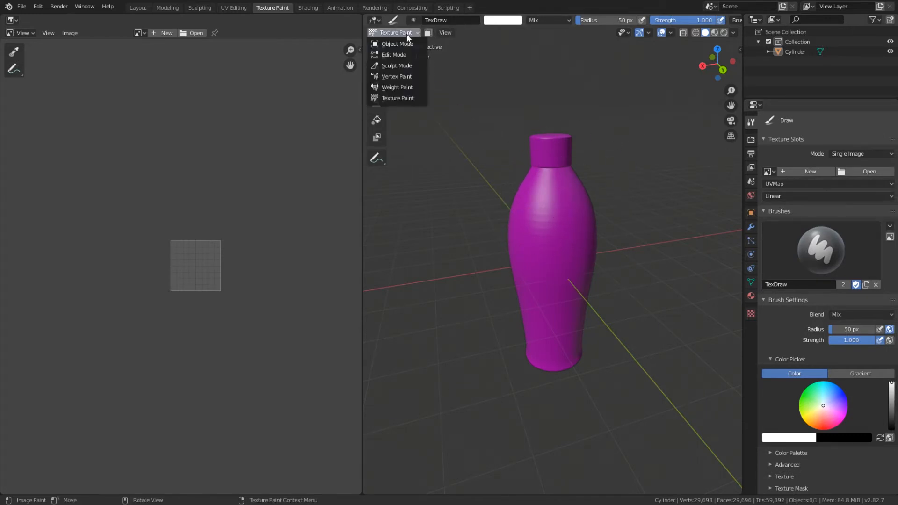
pyautogui.click(402, 77)
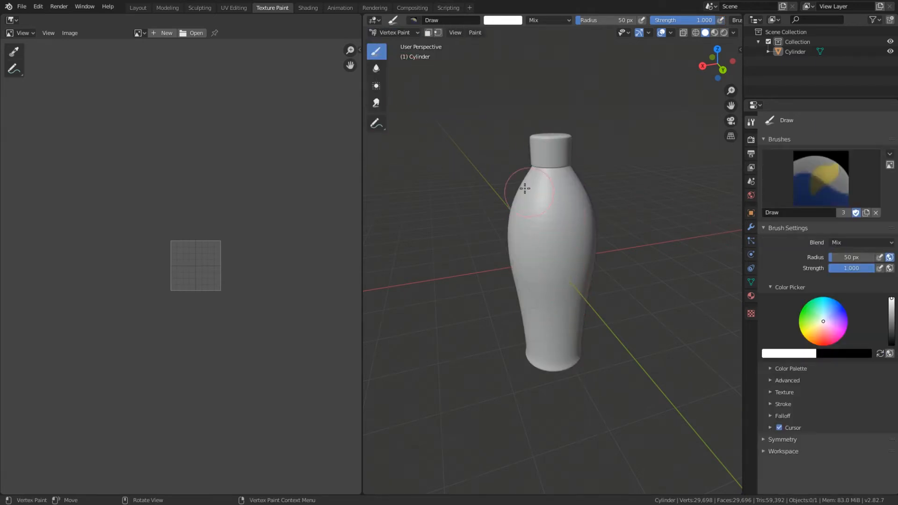
# Step: Examine the density of the bottle's mesh in Edit Mode and return to Vertex Paint mode
pyautogui.click(413, 32)
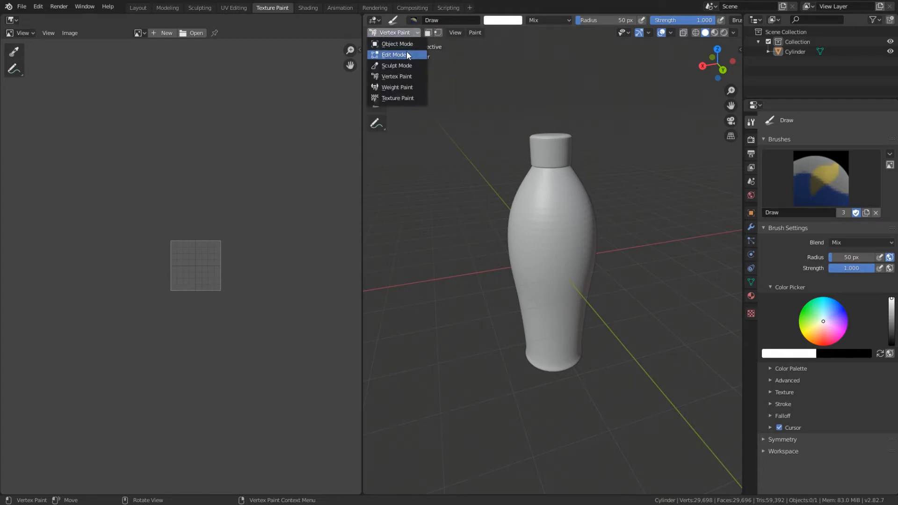
pyautogui.click(406, 52)
pyautogui.scroll(3, 553, 201)
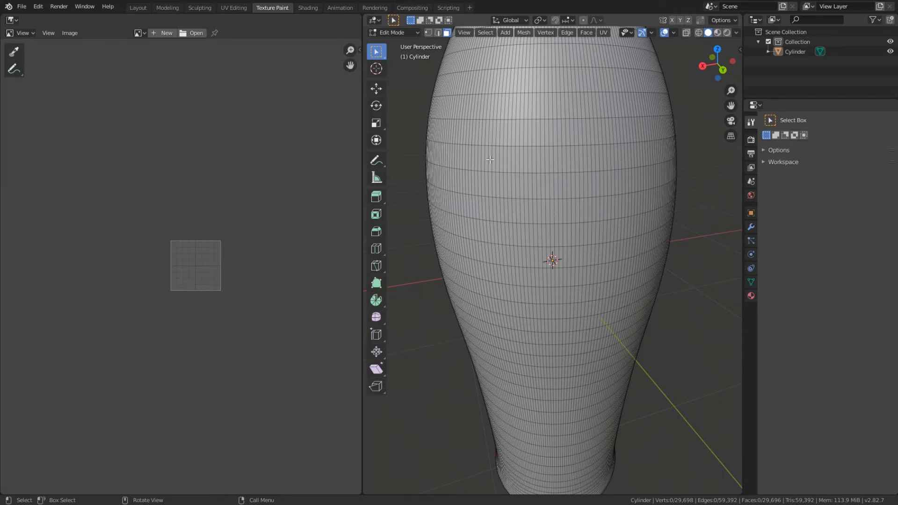
pyautogui.click(410, 33)
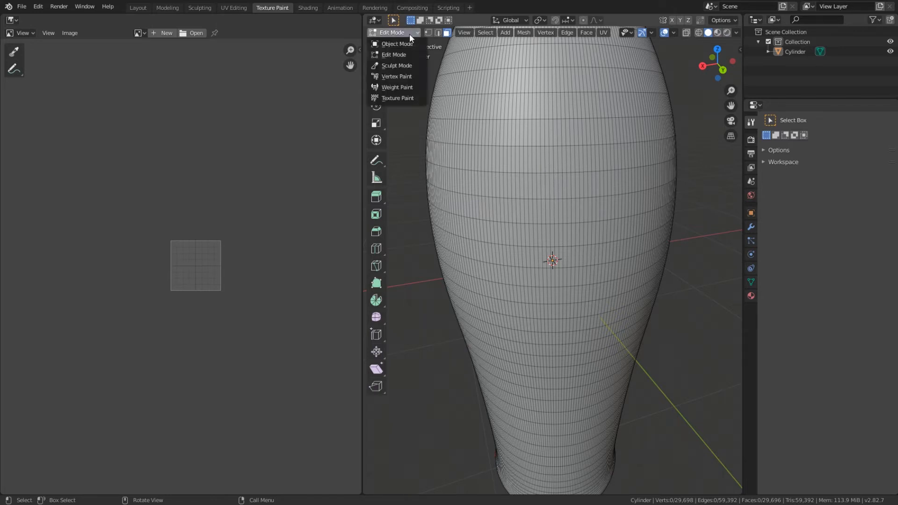
pyautogui.click(408, 78)
pyautogui.scroll(-2, 580, 177)
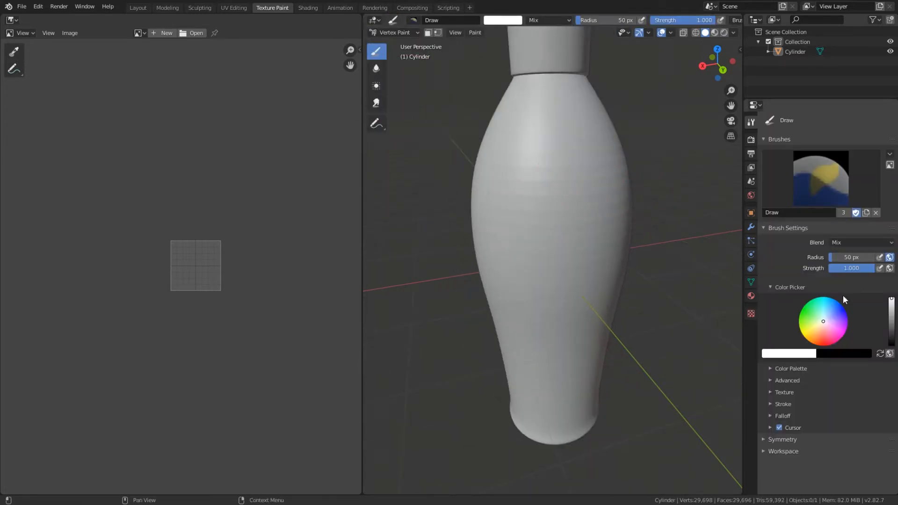
# Step: Set the brush colour to blue and paint a patch of strokes on the front of the bottle's body
pyautogui.click(831, 320)
pyautogui.click(837, 314)
pyautogui.moveTo(522, 136)
pyautogui.mouseDown()
pyautogui.moveTo(545, 218)
pyautogui.moveTo(554, 161)
pyautogui.moveTo(559, 206)
pyautogui.moveTo(570, 199)
pyautogui.moveTo(569, 171)
pyautogui.moveTo(579, 170)
pyautogui.moveTo(580, 187)
pyautogui.moveTo(591, 180)
pyautogui.moveTo(538, 156)
pyautogui.moveTo(535, 206)
pyautogui.moveTo(524, 222)
pyautogui.moveTo(507, 178)
pyautogui.moveTo(545, 230)
pyautogui.mouseUp()
pyautogui.scroll(5, 545, 229)
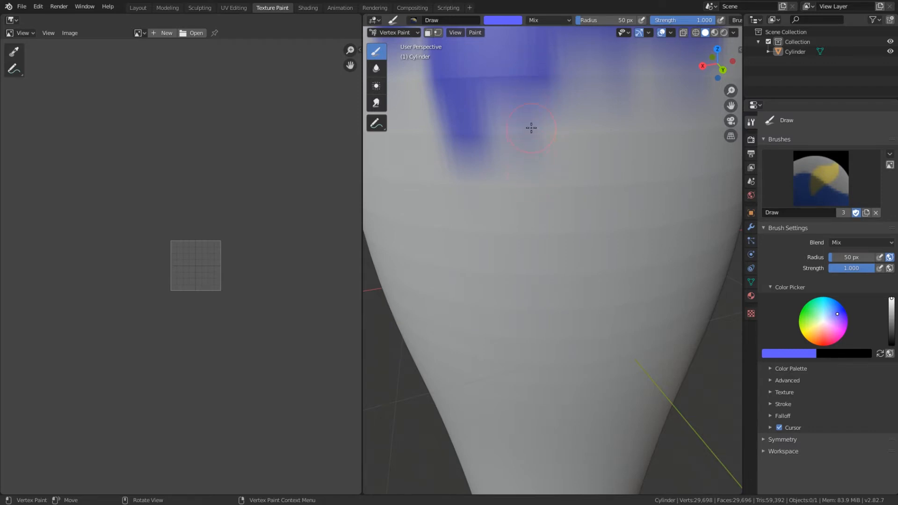
pyautogui.scroll(-5, 531, 127)
pyautogui.moveTo(572, 225)
pyautogui.mouseDown()
pyautogui.moveTo(540, 243)
pyautogui.moveTo(542, 227)
pyautogui.moveTo(544, 234)
pyautogui.mouseUp()
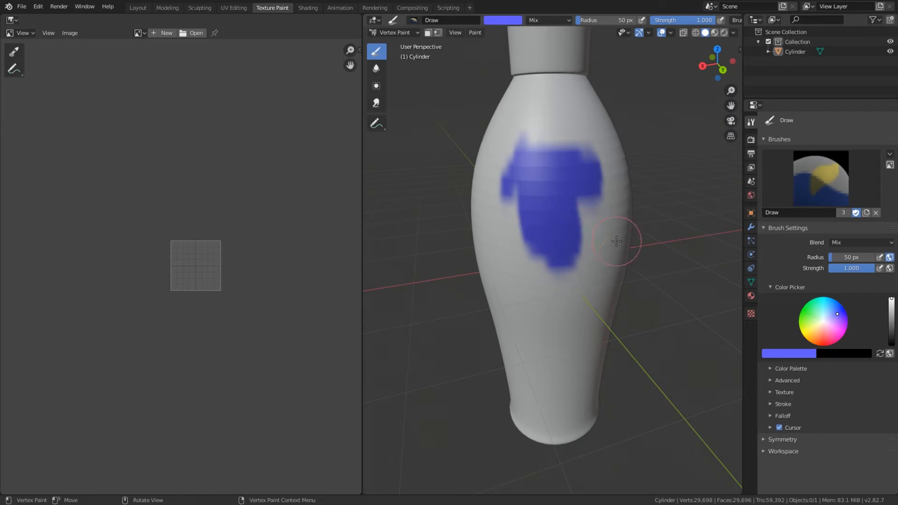
# Step: Fill the entire bottle with the blue brush colour using Set Vertex Colors
pyautogui.click(477, 33)
pyautogui.click(489, 41)
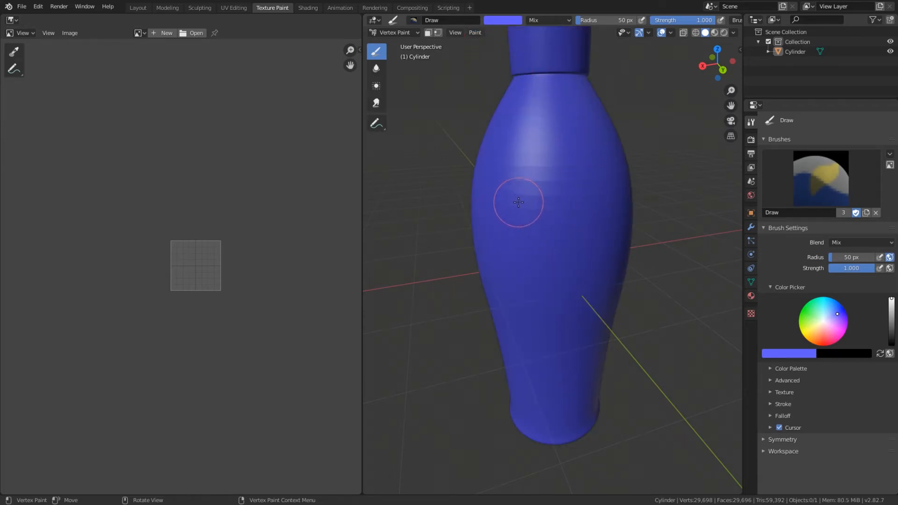
pyautogui.moveTo(518, 203)
pyautogui.mouseDown(button='middle')
pyautogui.moveTo(505, 252)
pyautogui.moveTo(513, 180)
pyautogui.mouseUp(button='middle')
pyautogui.scroll(-3, 513, 181)
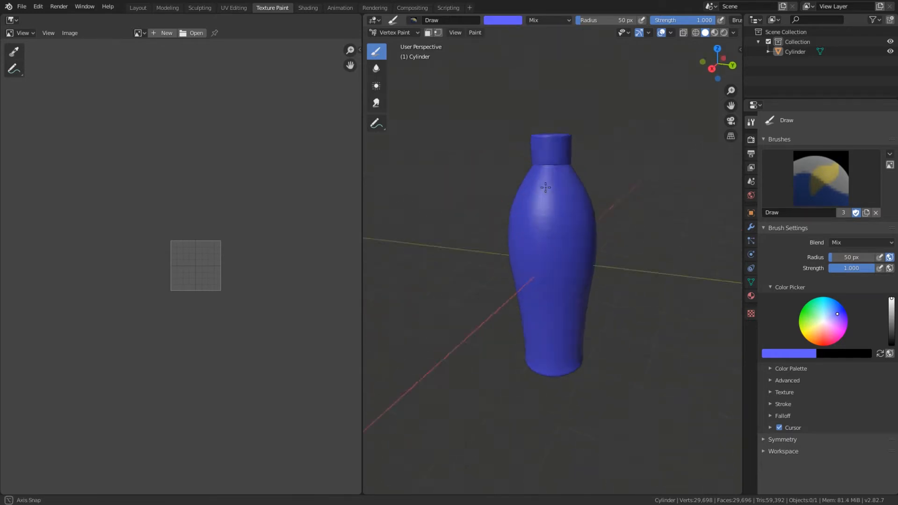
pyautogui.moveTo(527, 227)
pyautogui.mouseDown(button='middle')
pyautogui.moveTo(561, 209)
pyautogui.moveTo(554, 244)
pyautogui.moveTo(575, 184)
pyautogui.mouseUp(button='middle')
pyautogui.moveTo(613, 218); pyautogui.dragTo(501, 210, button='middle')
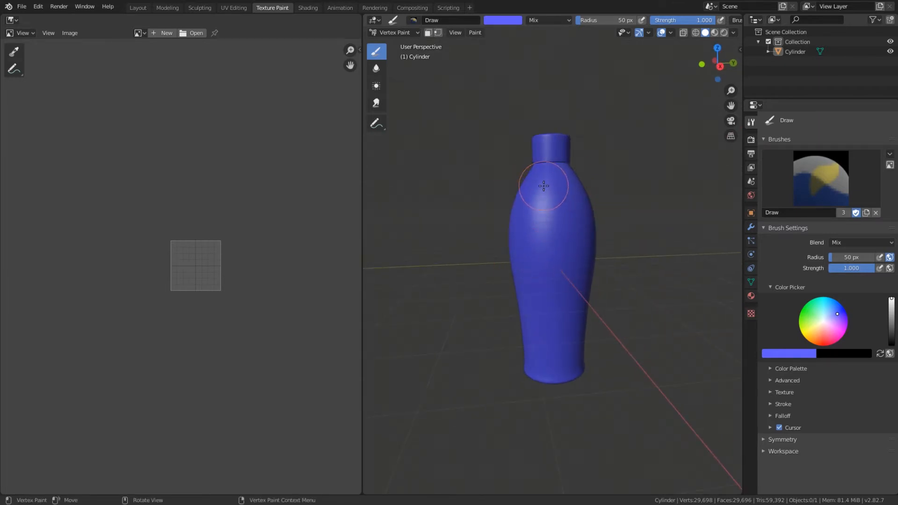
pyautogui.moveTo(537, 181); pyautogui.dragTo(485, 248, button='middle')
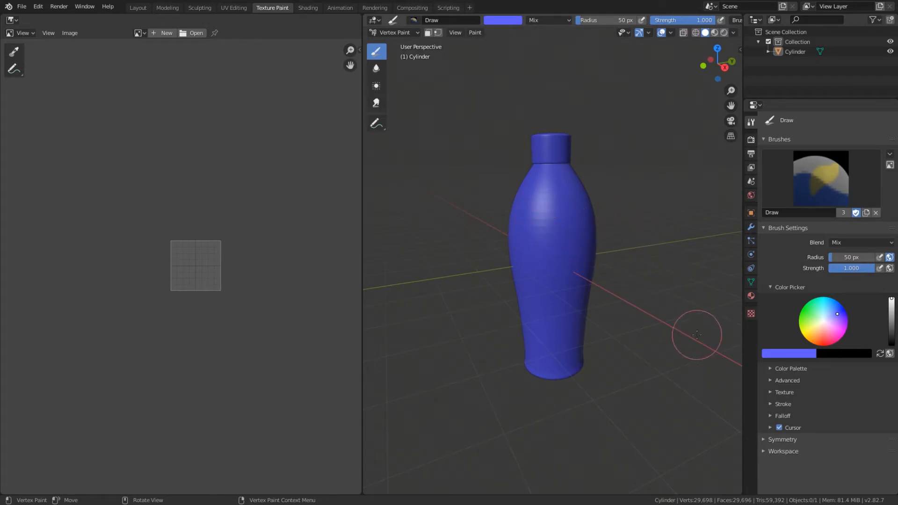
# Step: Set the brush colour to red and paint the bottle's cap from all sides
pyautogui.click(823, 338)
pyautogui.moveTo(822, 337); pyautogui.dragTo(822, 342)
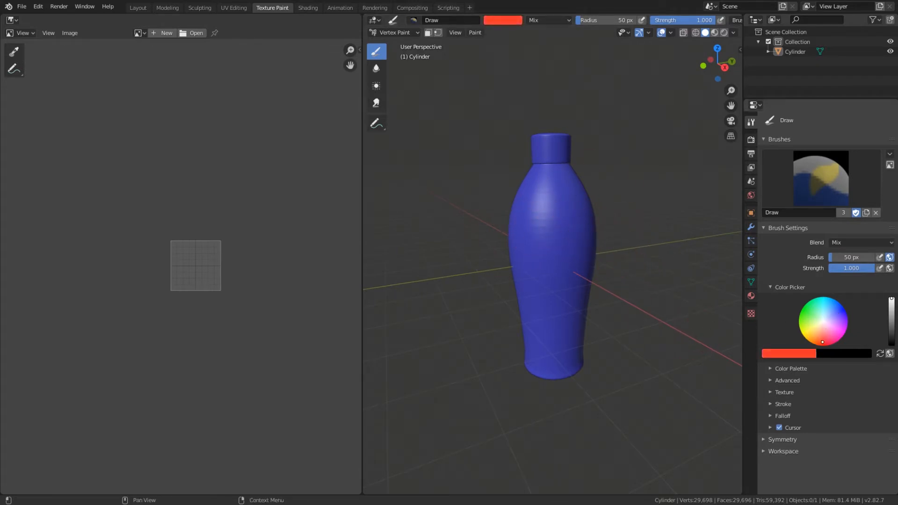
pyautogui.scroll(3, 577, 147)
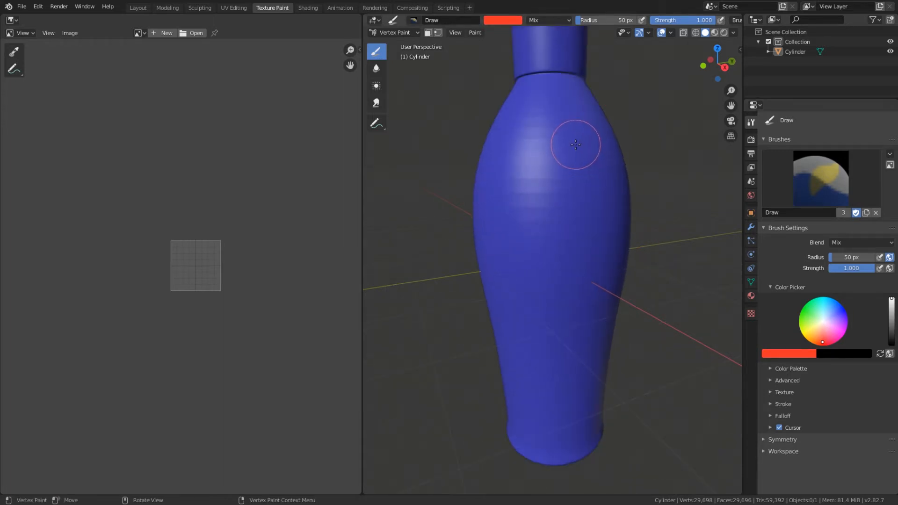
pyautogui.keyDown('shift'); pyautogui.moveTo(575, 155); pyautogui.dragTo(571, 279, button='middle'); pyautogui.keyUp('shift')
pyautogui.moveTo(555, 202)
pyautogui.mouseDown()
pyautogui.moveTo(549, 185)
pyautogui.moveTo(553, 195)
pyautogui.mouseUp()
pyautogui.moveTo(554, 195); pyautogui.dragTo(559, 215, button='middle')
pyautogui.moveTo(559, 215)
pyautogui.mouseDown()
pyautogui.moveTo(557, 191)
pyautogui.moveTo(545, 197)
pyautogui.moveTo(551, 202)
pyautogui.mouseUp()
pyautogui.moveTo(550, 202); pyautogui.dragTo(631, 190, button='middle')
pyautogui.moveTo(626, 190)
pyautogui.mouseDown()
pyautogui.moveTo(549, 190)
pyautogui.moveTo(589, 182)
pyautogui.mouseUp()
pyautogui.moveTo(589, 182); pyautogui.dragTo(681, 188, button='middle')
pyautogui.moveTo(612, 186)
pyautogui.mouseDown()
pyautogui.moveTo(557, 180)
pyautogui.moveTo(587, 167)
pyautogui.moveTo(575, 167)
pyautogui.mouseUp()
pyautogui.moveTo(575, 170); pyautogui.dragTo(430, 173, button='middle')
# Step: Examine the colour transition between the red cap and the blue neck from several angles
pyautogui.scroll(5, 556, 209)
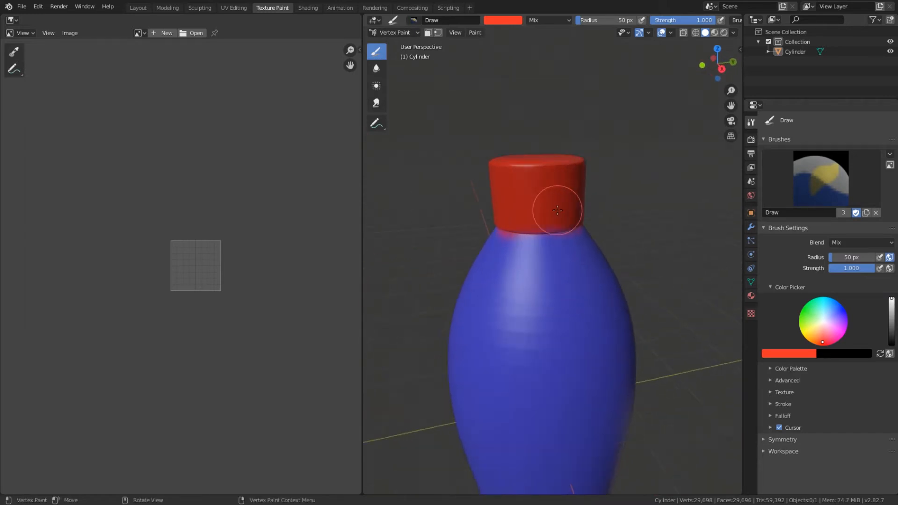
pyautogui.moveTo(514, 216)
pyautogui.mouseDown(button='middle')
pyautogui.moveTo(576, 216)
pyautogui.moveTo(579, 187)
pyautogui.moveTo(611, 180)
pyautogui.mouseUp(button='middle')
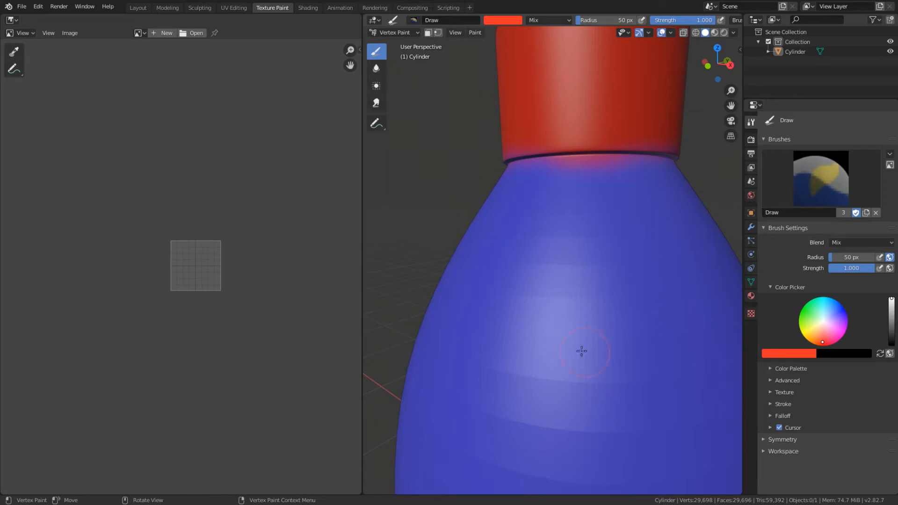
pyautogui.scroll(-4, 552, 309)
pyautogui.moveTo(625, 208); pyautogui.dragTo(512, 253, button='middle')
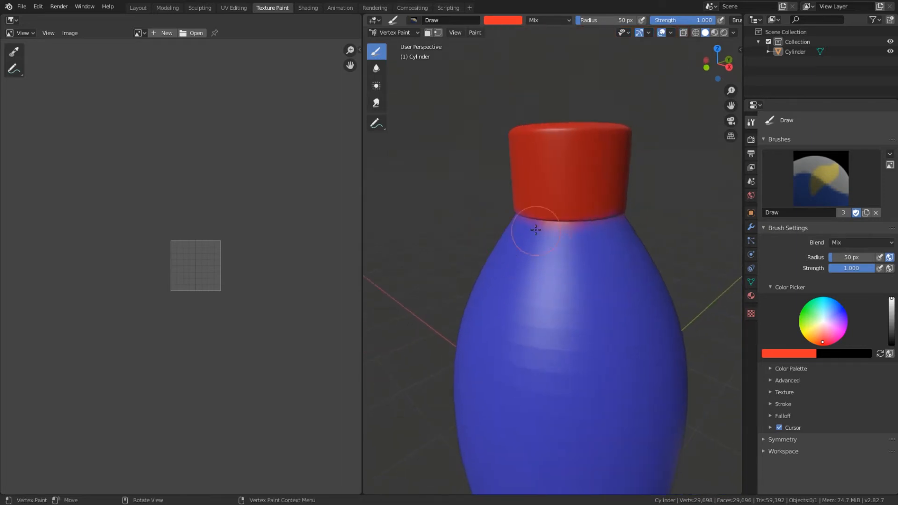
pyautogui.moveTo(557, 158); pyautogui.dragTo(495, 184, button='middle')
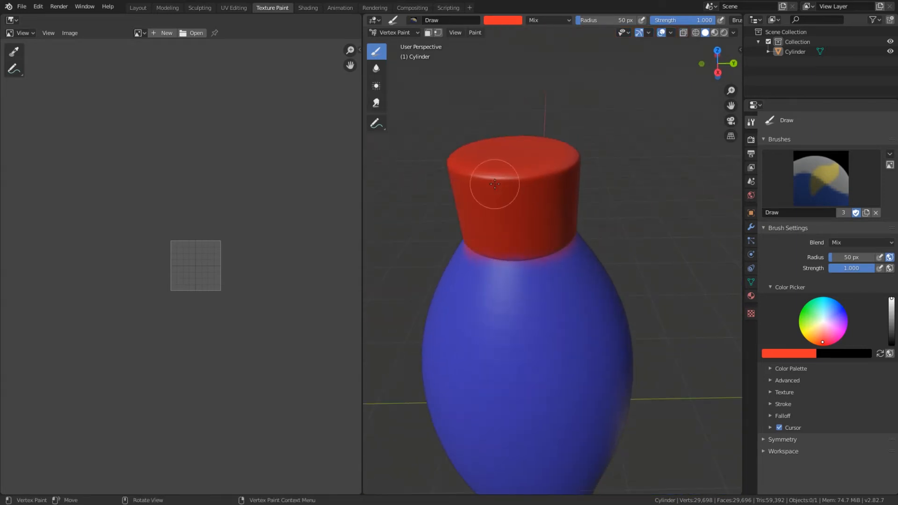
pyautogui.moveTo(576, 201); pyautogui.dragTo(601, 174, button='middle')
pyautogui.moveTo(578, 251); pyautogui.dragTo(577, 236, button='middle')
pyautogui.scroll(-5, 578, 236)
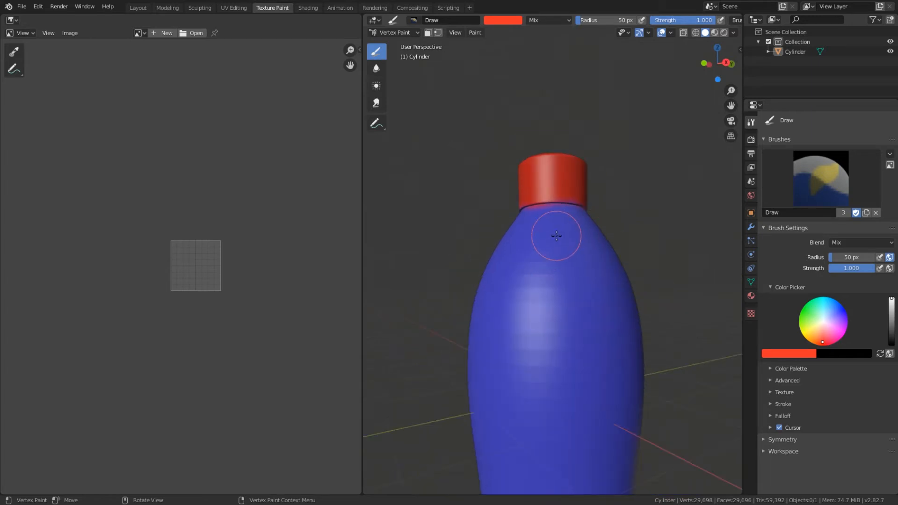
pyautogui.moveTo(532, 297); pyautogui.dragTo(516, 363, button='middle')
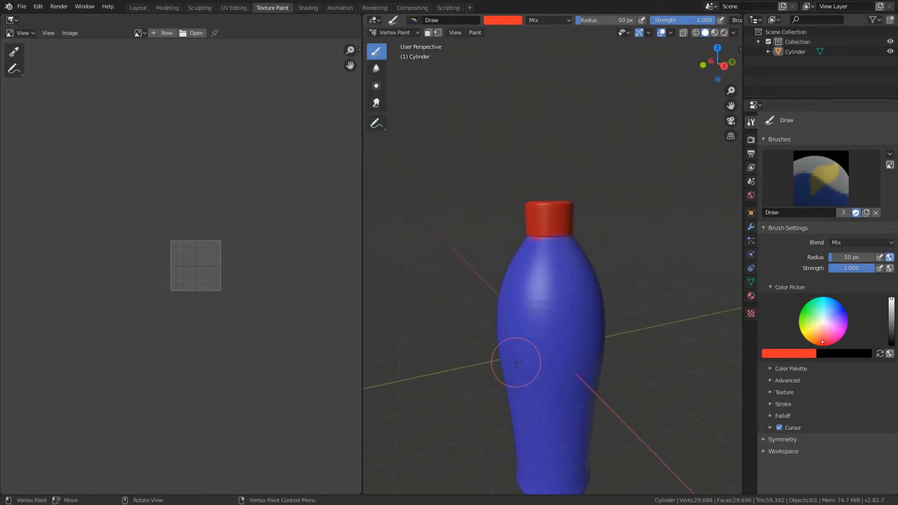
pyautogui.moveTo(567, 305); pyautogui.dragTo(603, 259, button='middle')
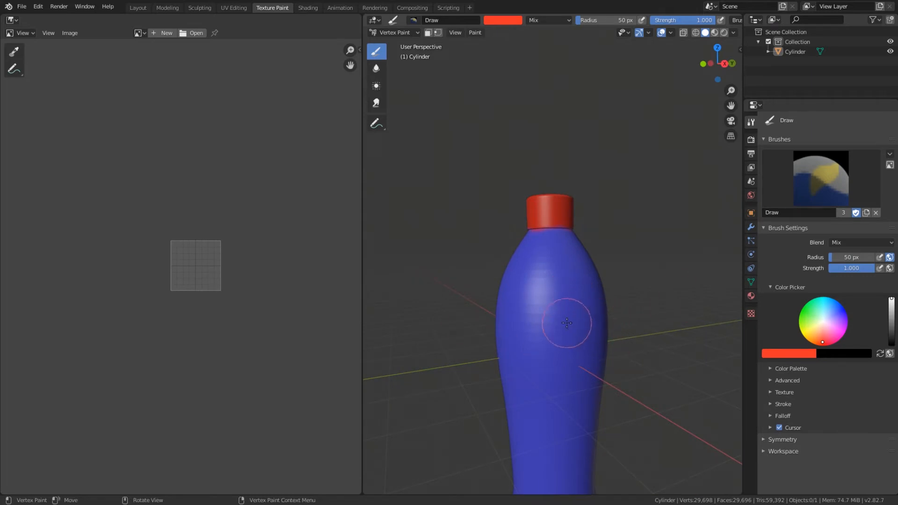
# Step: Paint a horizontal red band all the way around the upper part of the bottle's body
pyautogui.moveTo(567, 323); pyautogui.dragTo(591, 316, button='middle')
pyautogui.moveTo(596, 315); pyautogui.dragTo(532, 316)
pyautogui.moveTo(531, 315); pyautogui.dragTo(647, 320, button='middle')
pyautogui.moveTo(611, 318); pyautogui.dragTo(528, 320)
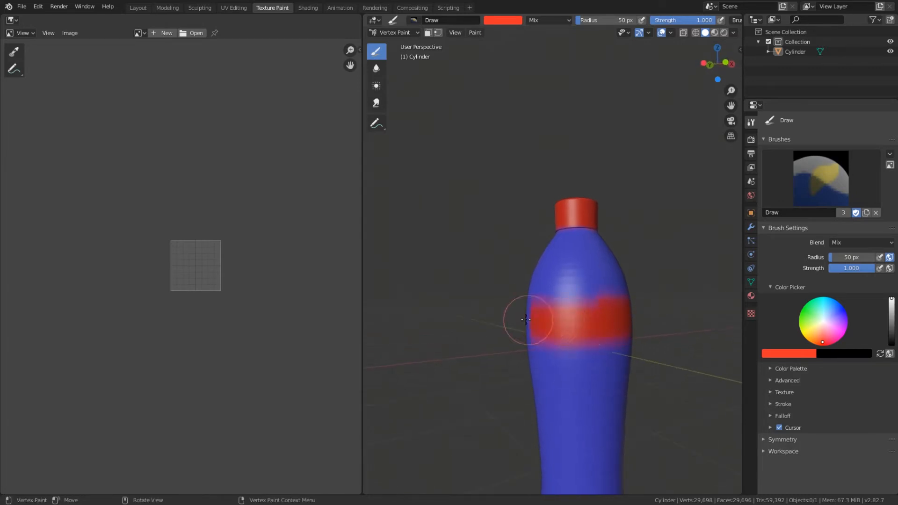
pyautogui.moveTo(528, 320); pyautogui.dragTo(629, 320, button='middle')
pyautogui.moveTo(617, 319); pyautogui.dragTo(511, 320)
pyautogui.moveTo(511, 321); pyautogui.dragTo(555, 318, button='middle')
pyautogui.moveTo(555, 317); pyautogui.dragTo(470, 322)
pyautogui.moveTo(470, 322); pyautogui.dragTo(545, 321, button='middle')
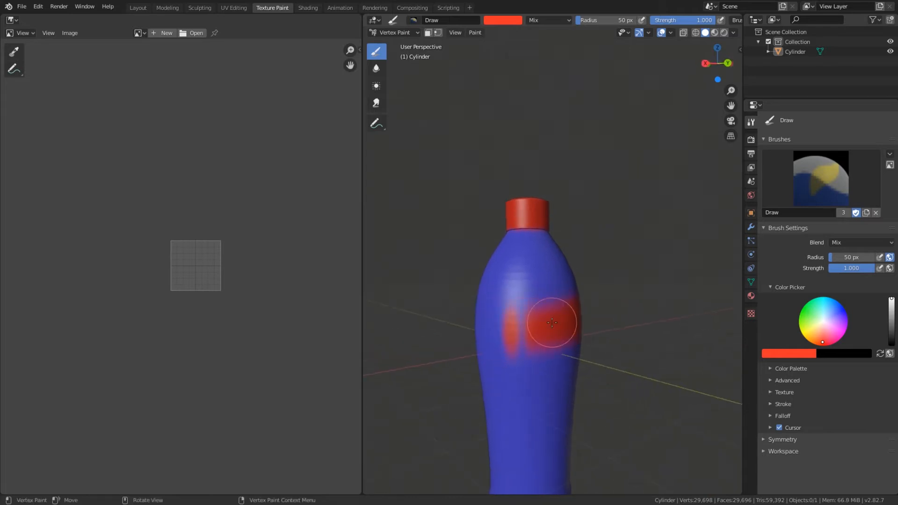
pyautogui.moveTo(546, 320); pyautogui.dragTo(469, 325)
pyautogui.moveTo(469, 325); pyautogui.dragTo(571, 324, button='middle')
pyautogui.moveTo(571, 324); pyautogui.dragTo(519, 328)
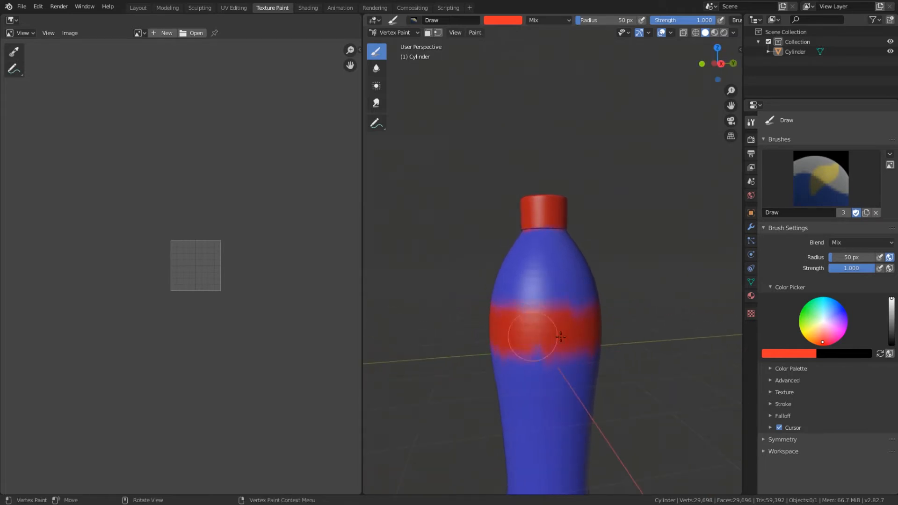
pyautogui.moveTo(557, 326); pyautogui.dragTo(497, 327, button='middle')
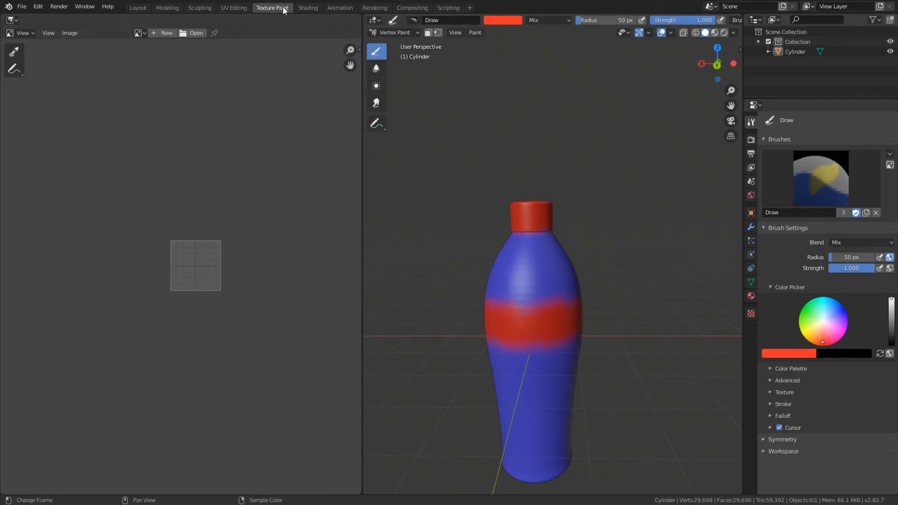
# Step: View the bottle's mesh in the UV Editing workspace, return to the Texture Paint workspace and switch to Vertex Paint mode
pyautogui.click(227, 10)
pyautogui.moveTo(632, 291); pyautogui.dragTo(628, 239, button='middle')
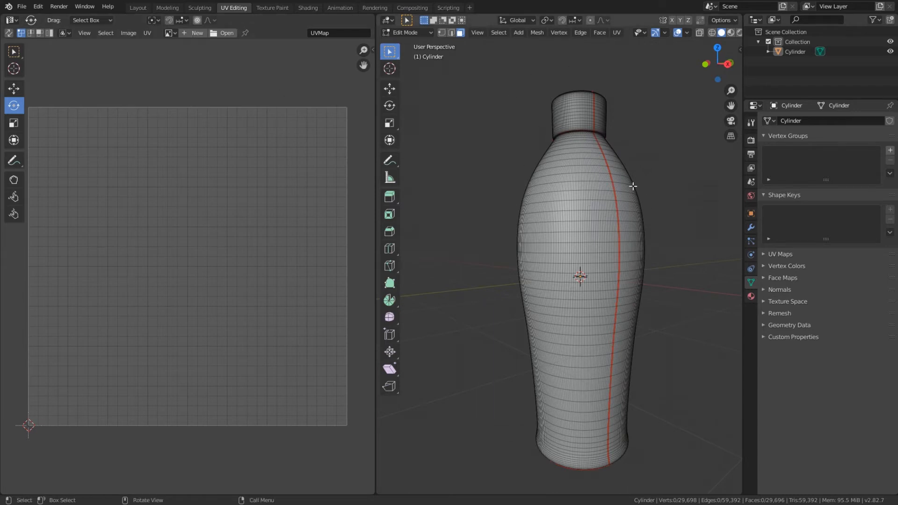
pyautogui.click(270, 8)
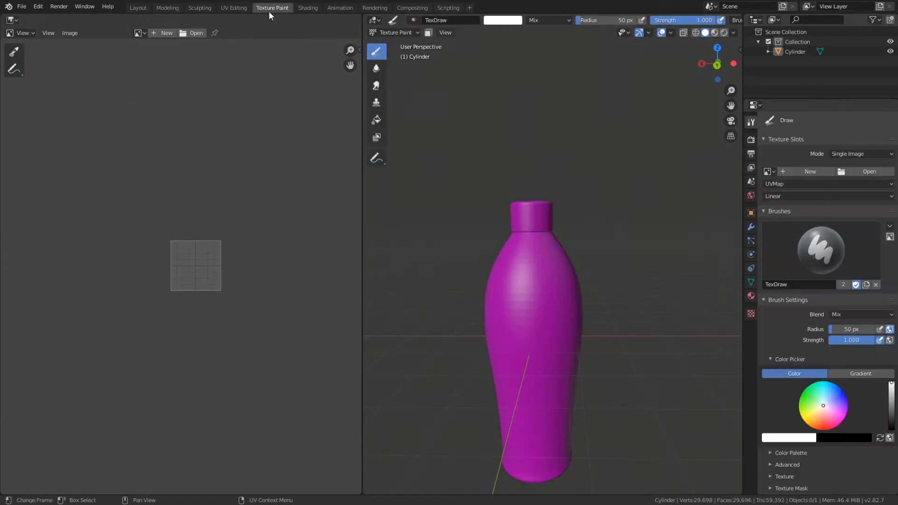
pyautogui.click(400, 33)
pyautogui.click(394, 74)
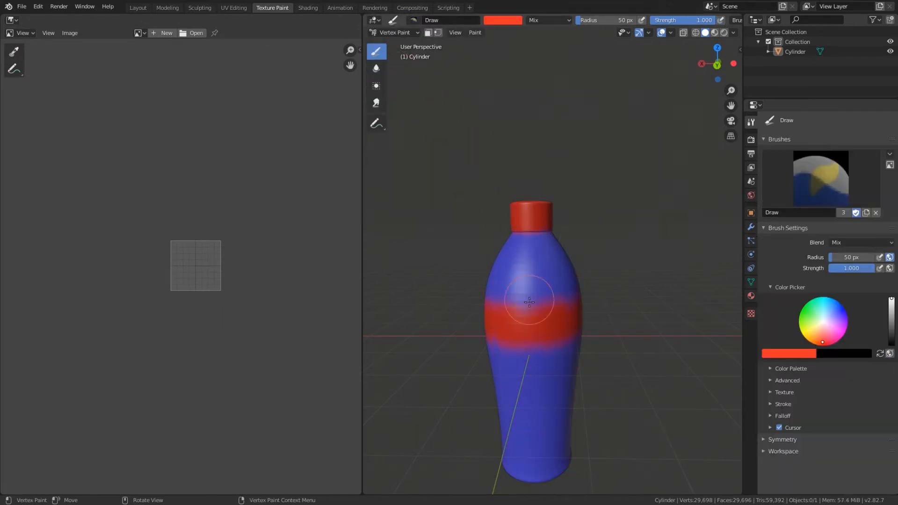
# Step: Undo all the red band strokes on the bottle's body, checking it from several sides
pyautogui.hotkey('ctrl', 'z')
pyautogui.hotkey('ctrl', 'z')
pyautogui.hotkey('ctrl', 'z')
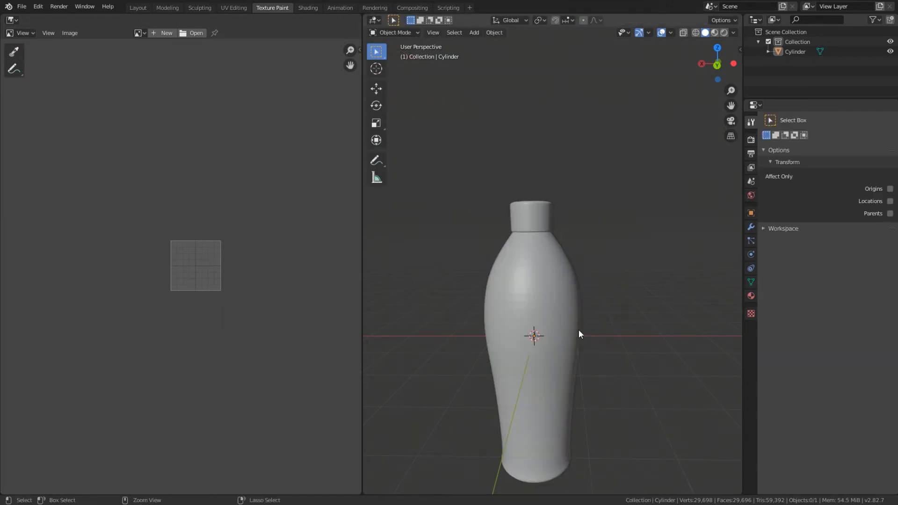
pyautogui.hotkey('ctrl', 'z')
pyautogui.hotkey('ctrl', 'z')
pyautogui.hotkey('ctrl', 'z')
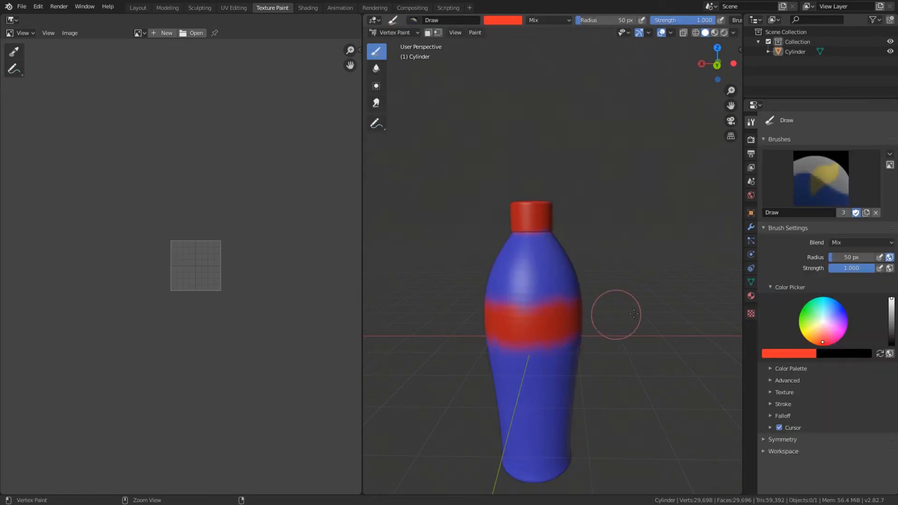
pyautogui.hotkey('ctrl', 'z')
pyautogui.hotkey('ctrl', 'z')
pyautogui.moveTo(638, 307); pyautogui.dragTo(473, 298, button='middle')
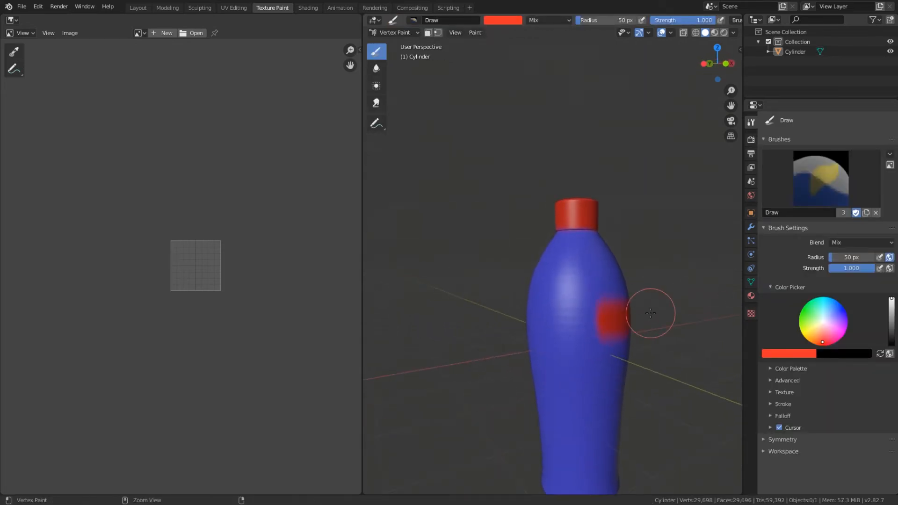
pyautogui.moveTo(662, 304)
pyautogui.mouseDown(button='middle')
pyautogui.moveTo(557, 327)
pyautogui.moveTo(493, 367)
pyautogui.mouseUp(button='middle')
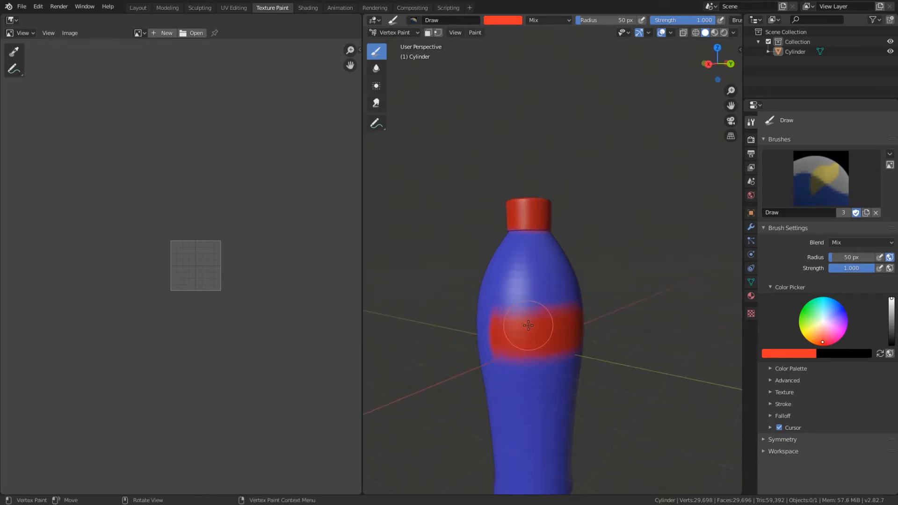
pyautogui.hotkey('ctrl', 'z')
pyautogui.moveTo(552, 341); pyautogui.dragTo(600, 344, button='middle')
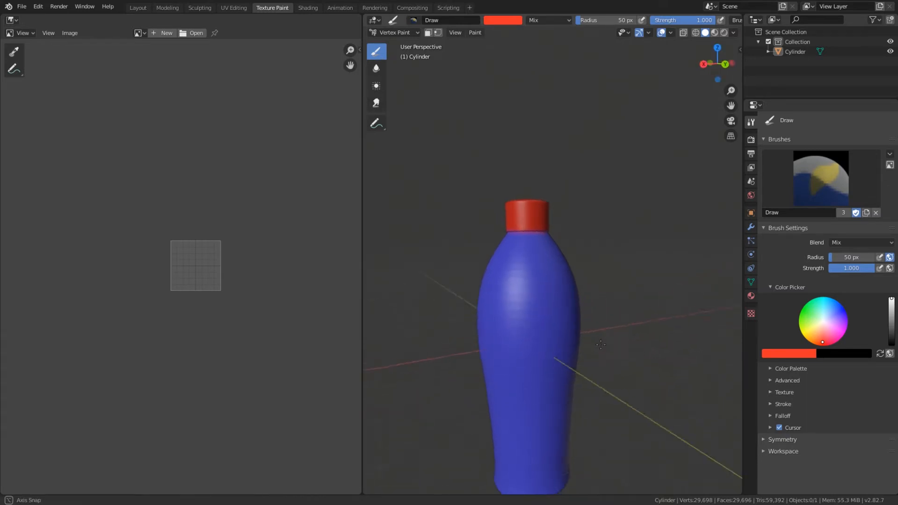
# Step: In the UV Editing workspace, switch to edge selection and select a full horizontal edge loop around the bottle's upper body
pyautogui.click(234, 7)
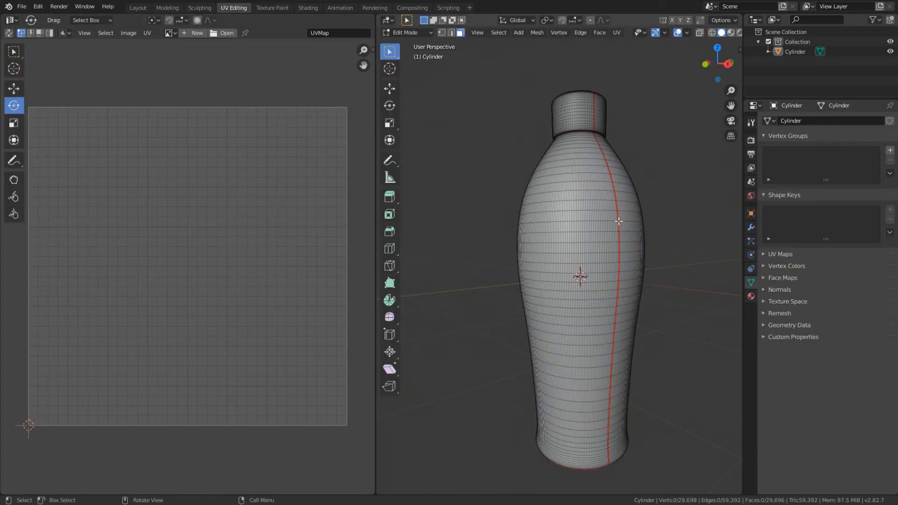
pyautogui.scroll(2, 618, 221)
pyautogui.moveTo(617, 220); pyautogui.dragTo(583, 228, button='middle')
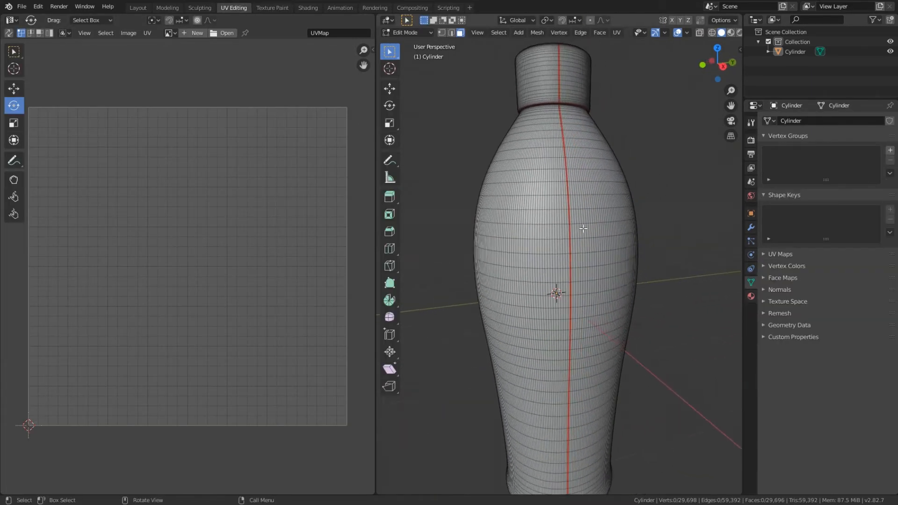
pyautogui.click(534, 225)
pyautogui.scroll(2, 543, 227)
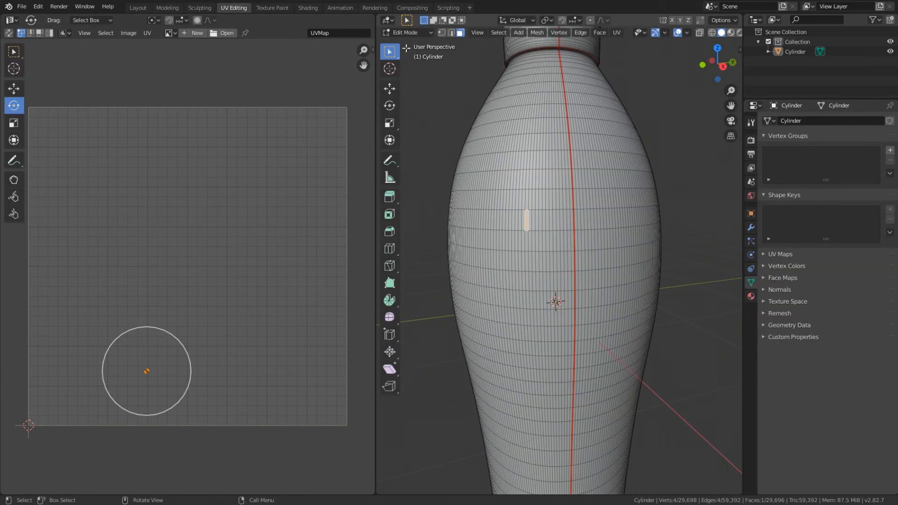
pyautogui.click(450, 32)
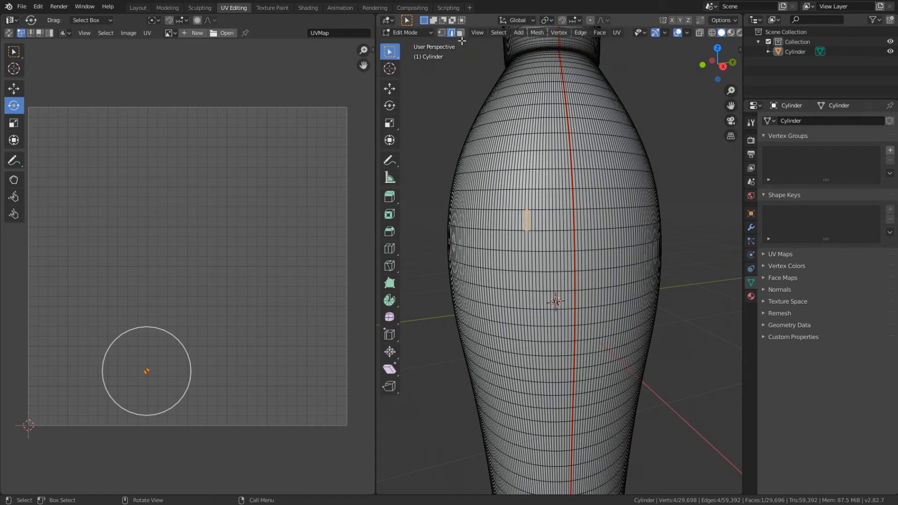
pyautogui.click(538, 230)
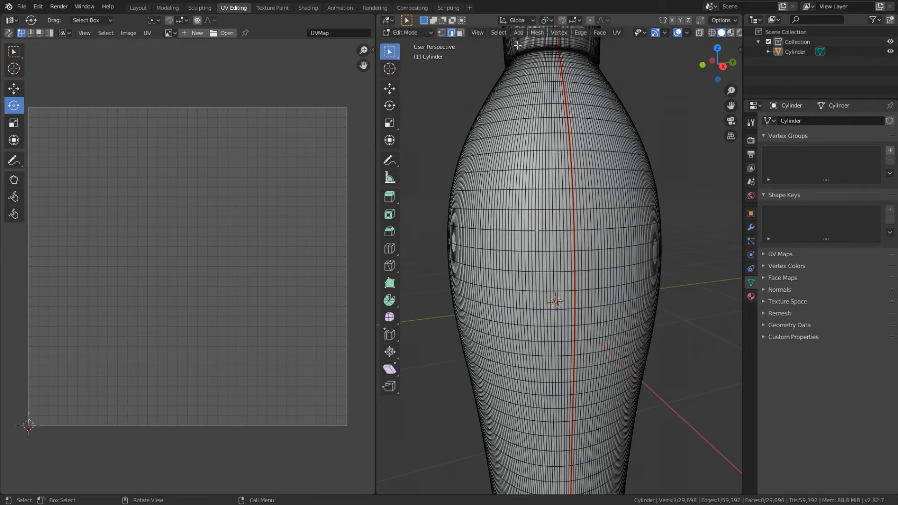
pyautogui.click(499, 32)
pyautogui.moveTo(537, 187)
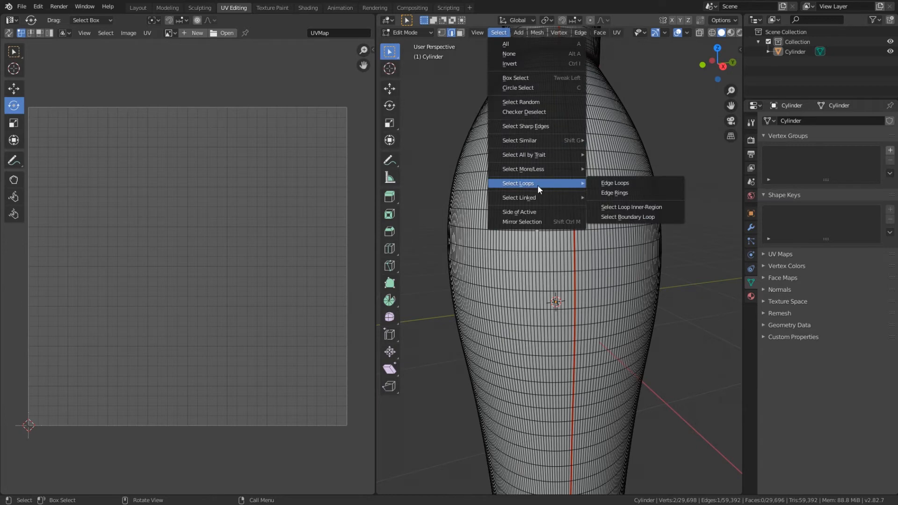
pyautogui.click(615, 183)
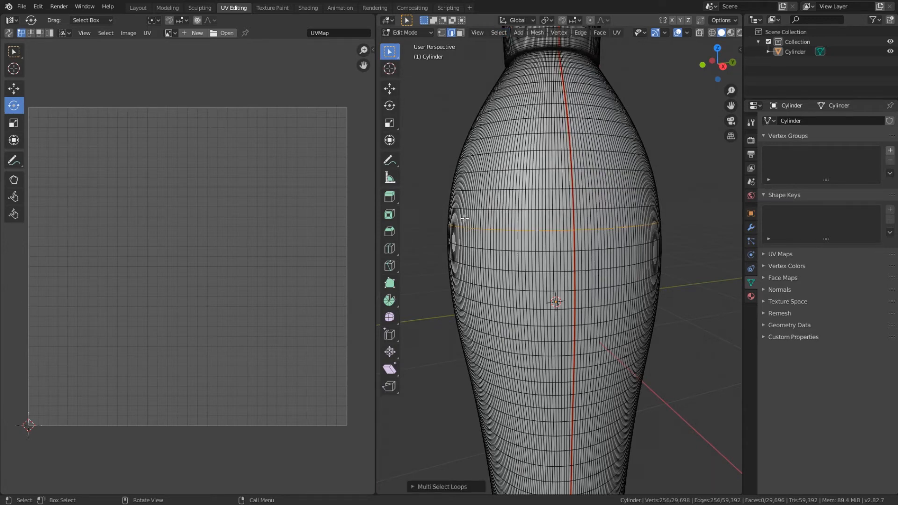
# Step: Add a second full horizontal edge loop, lower down the bottle's body, to the selection
pyautogui.moveTo(584, 242); pyautogui.dragTo(546, 289, button='middle')
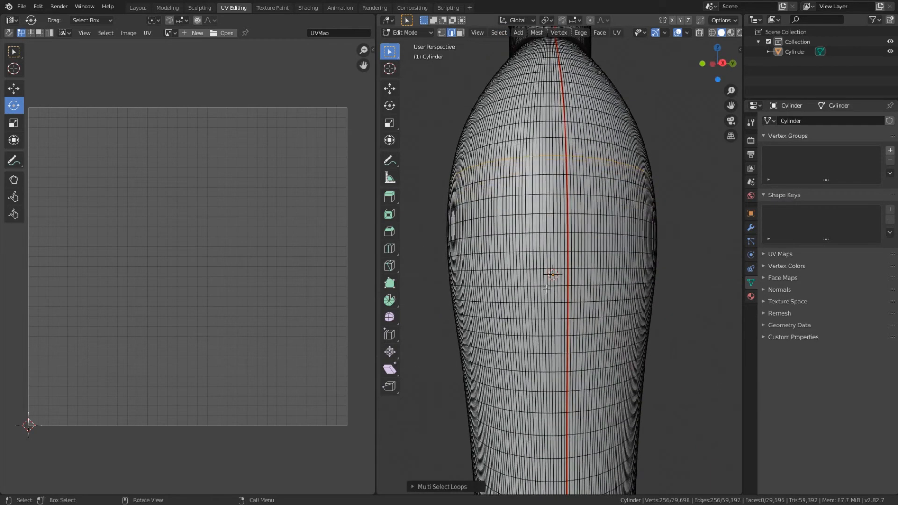
pyautogui.keyDown('shift'); pyautogui.click(535, 303); pyautogui.keyUp('shift')
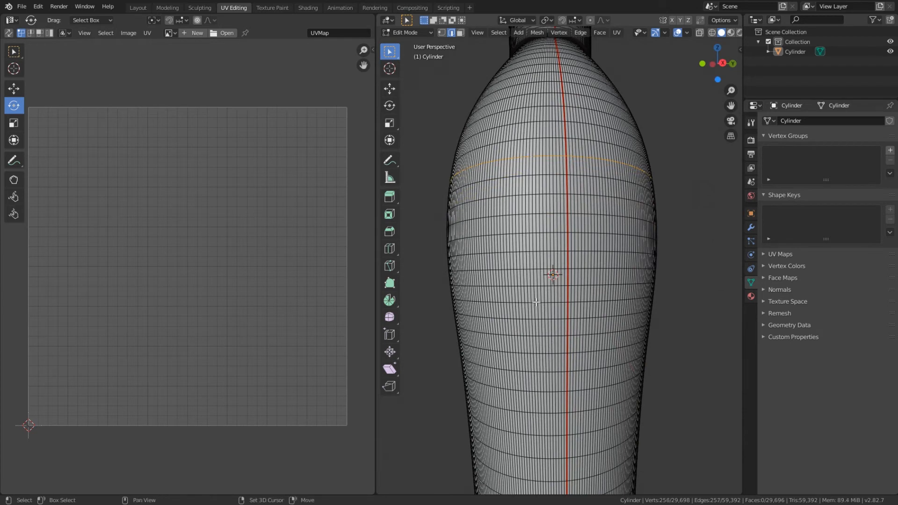
pyautogui.click(496, 32)
pyautogui.moveTo(530, 185)
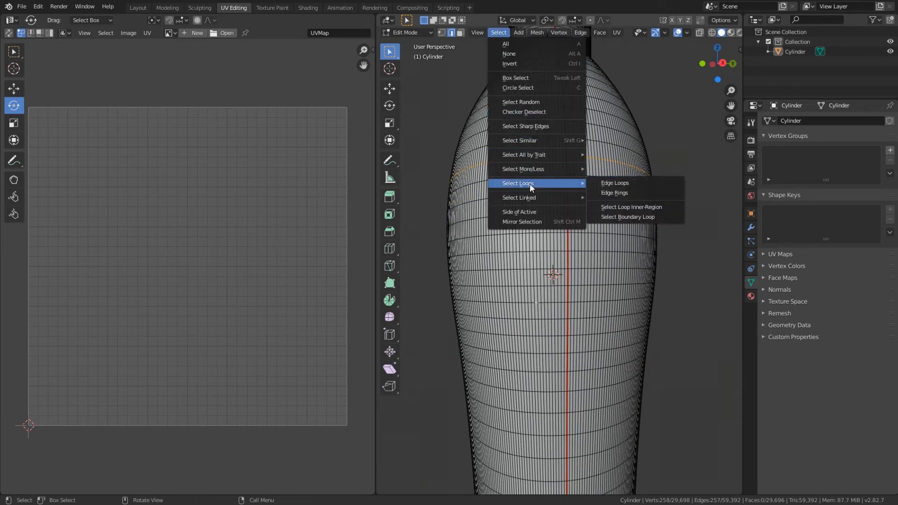
pyautogui.click(618, 184)
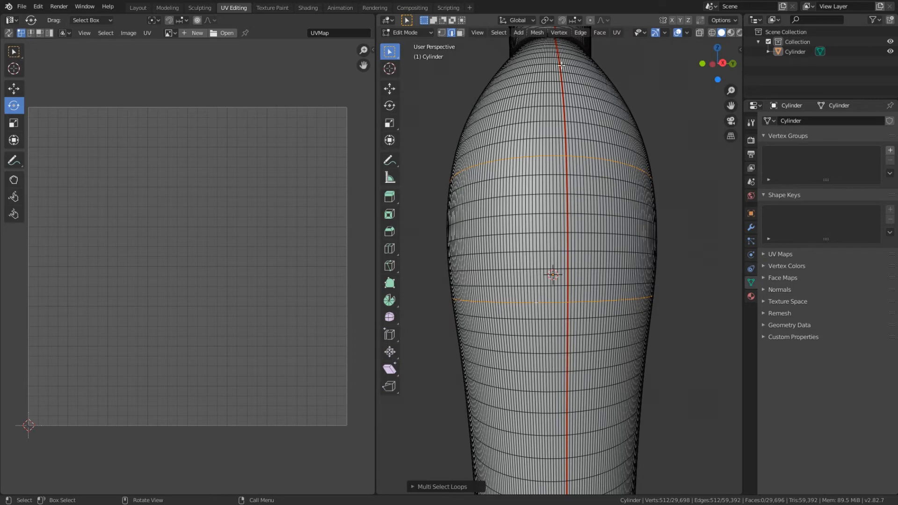
# Step: Mark the two selected horizontal edge loops as UV seams
pyautogui.click(494, 33)
pyautogui.moveTo(619, 34)
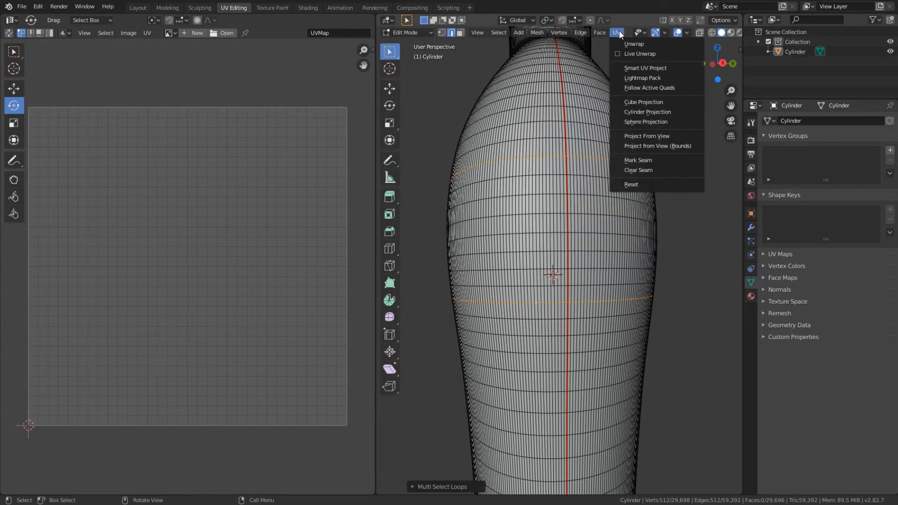
pyautogui.click(641, 160)
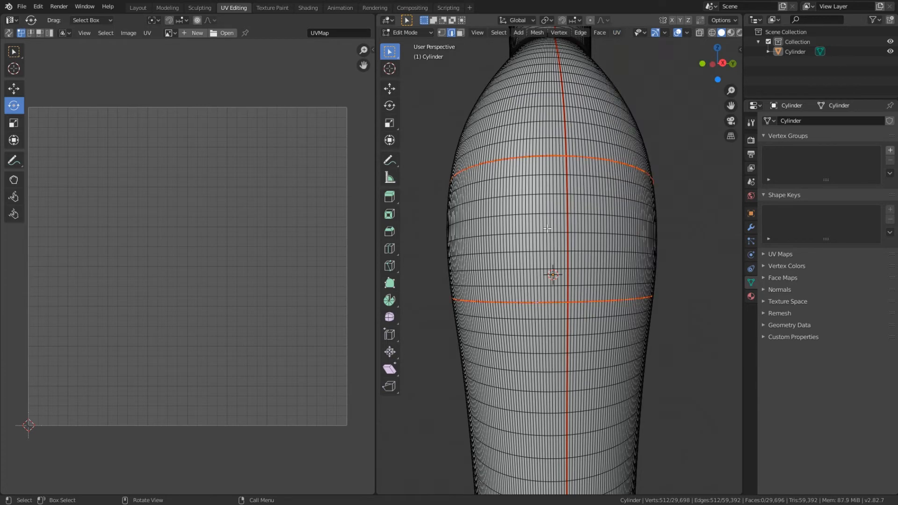
pyautogui.click(612, 205)
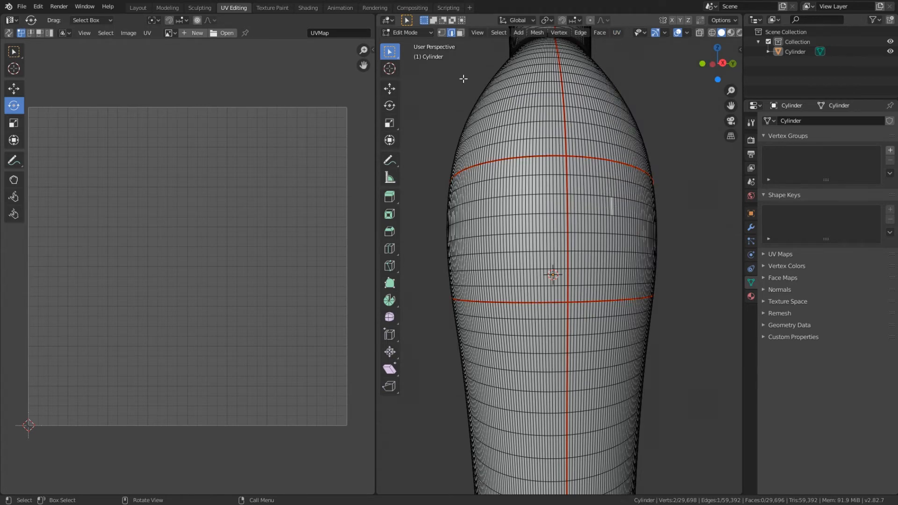
# Step: Select all of the bottle's faces in face selection mode and unwrap them along the seams
pyautogui.click(460, 32)
pyautogui.press('a')
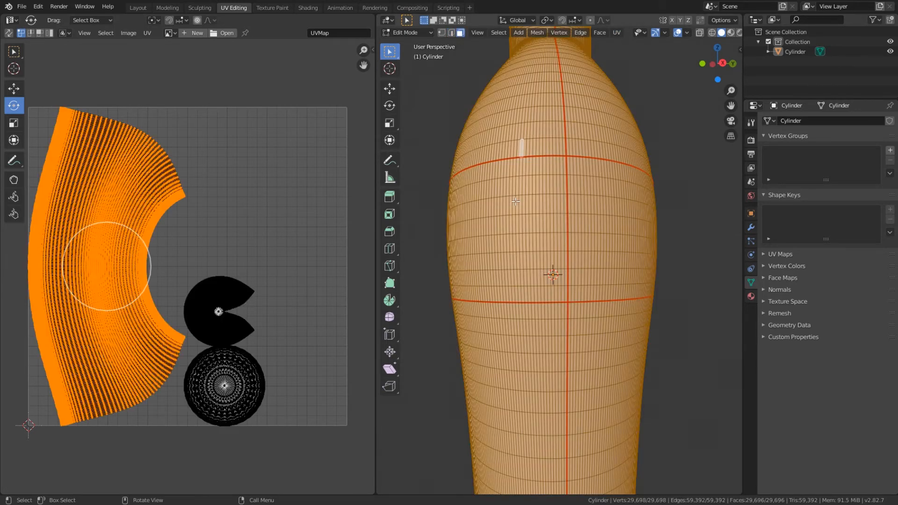
pyautogui.click(618, 33)
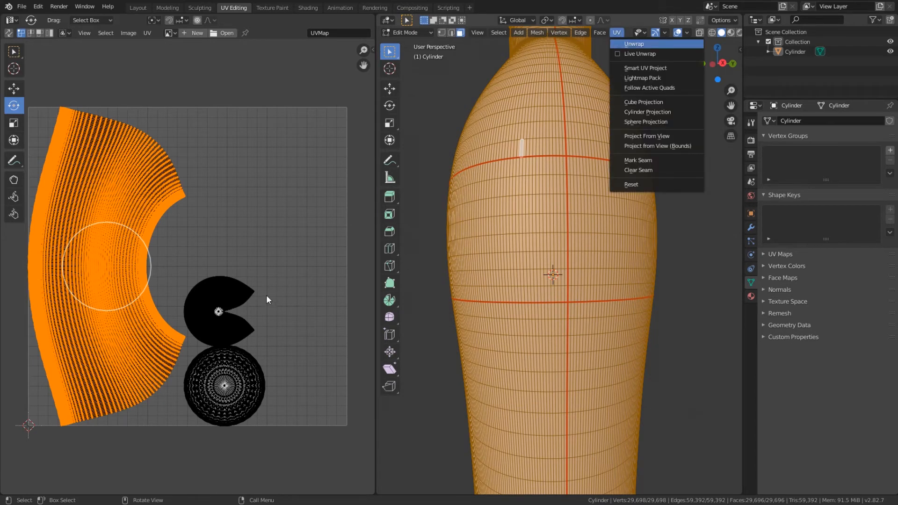
pyautogui.press('Return')
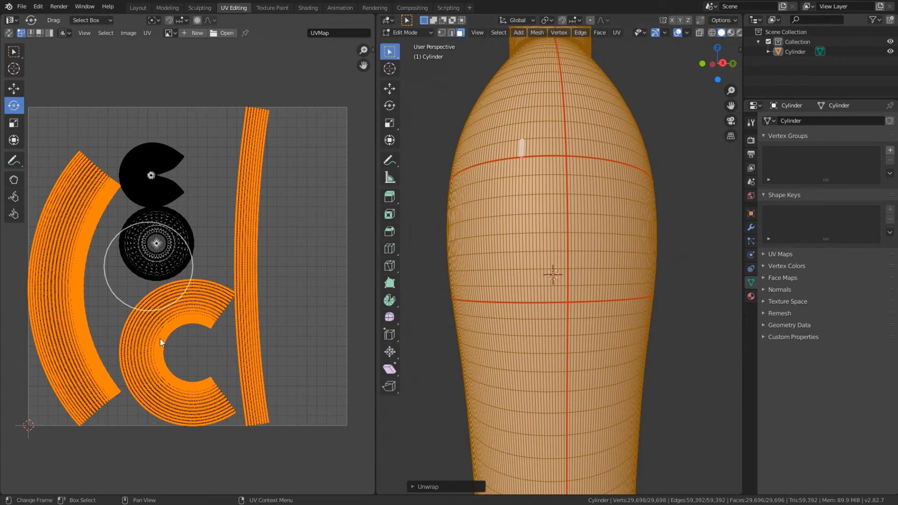
pyautogui.scroll(-5, 621, 273)
pyautogui.moveTo(621, 273); pyautogui.dragTo(481, 88, button='middle')
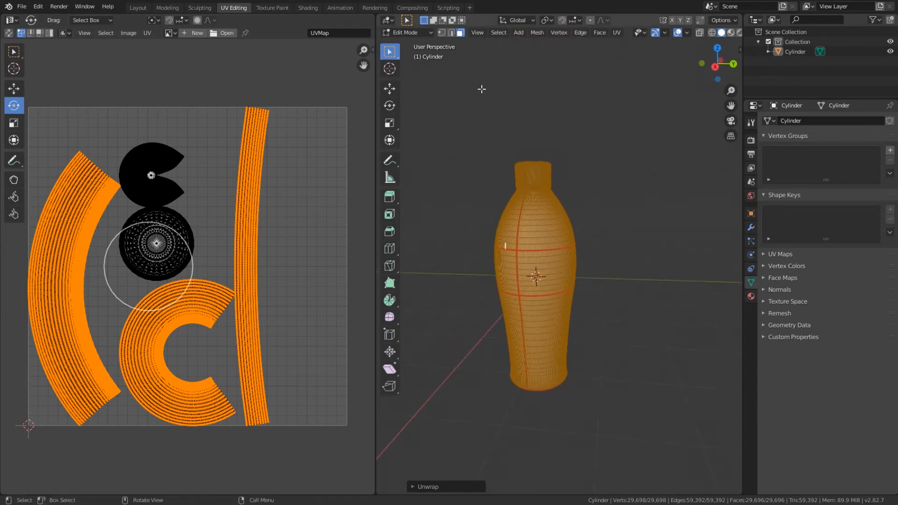
# Step: Return to the Texture Paint workspace and switch the bottle to Vertex Paint mode
pyautogui.click(279, 7)
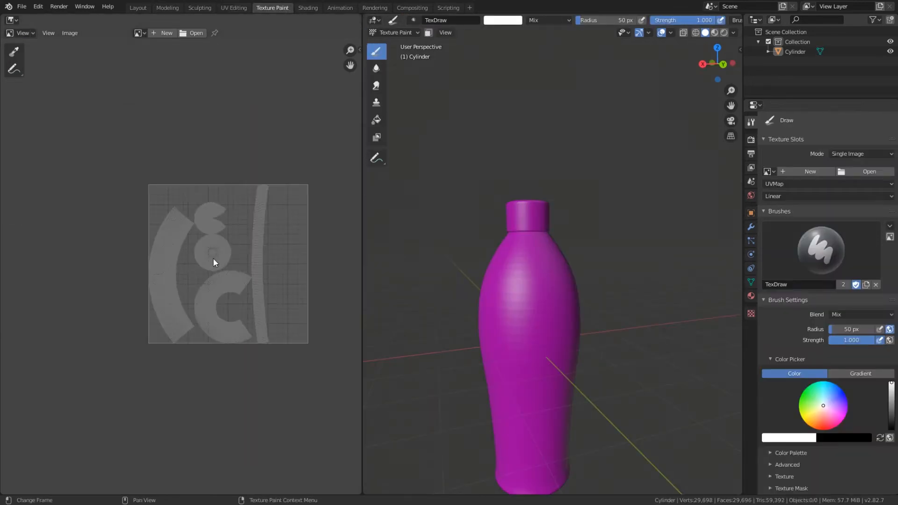
pyautogui.click(407, 31)
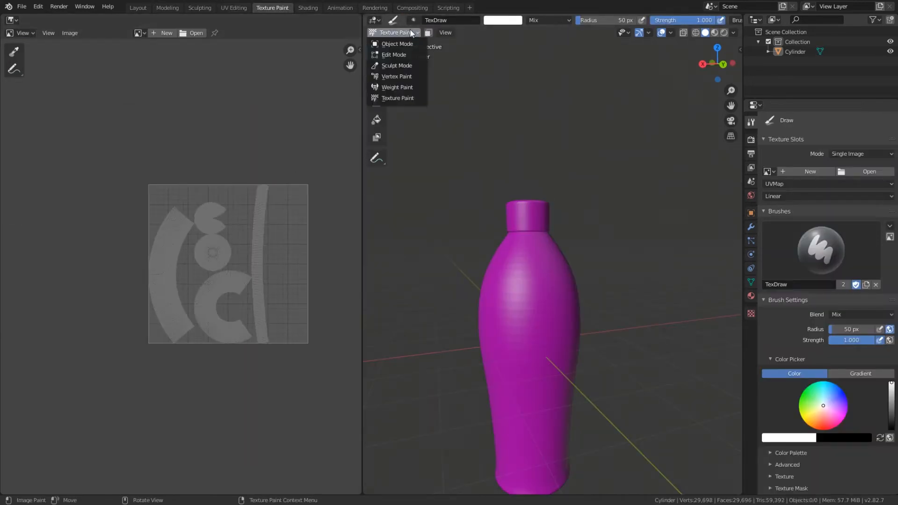
pyautogui.click(399, 76)
# Step: Paint a wide horizontal red band all the way around the middle of the bottle's blue body
pyautogui.moveTo(554, 313); pyautogui.dragTo(500, 304)
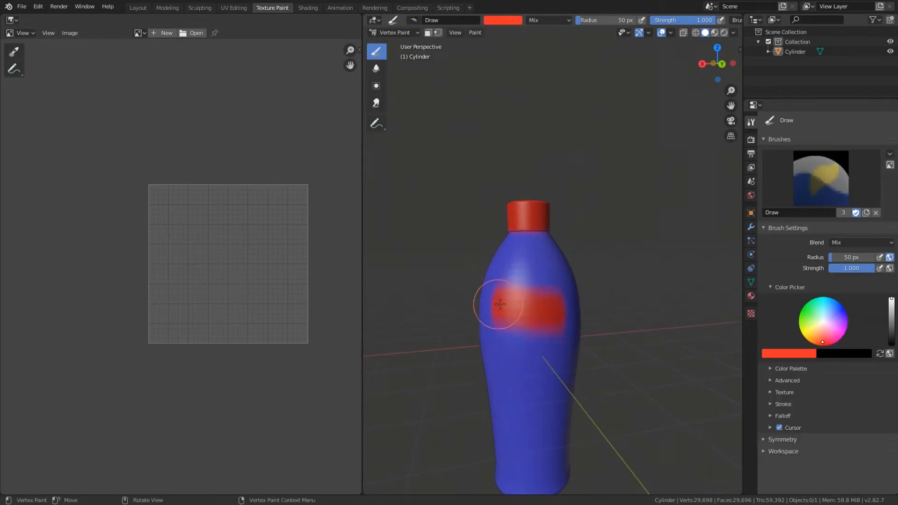
pyautogui.moveTo(527, 311); pyautogui.dragTo(567, 317, button='middle')
pyautogui.moveTo(567, 317)
pyautogui.mouseDown()
pyautogui.moveTo(547, 346)
pyautogui.moveTo(492, 343)
pyautogui.mouseUp()
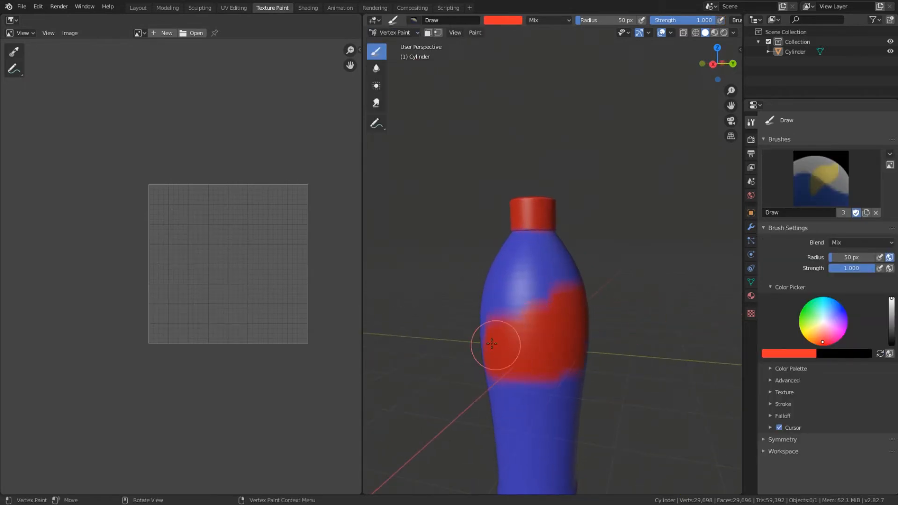
pyautogui.moveTo(505, 300); pyautogui.dragTo(667, 320, button='middle')
pyautogui.moveTo(667, 321); pyautogui.dragTo(489, 360)
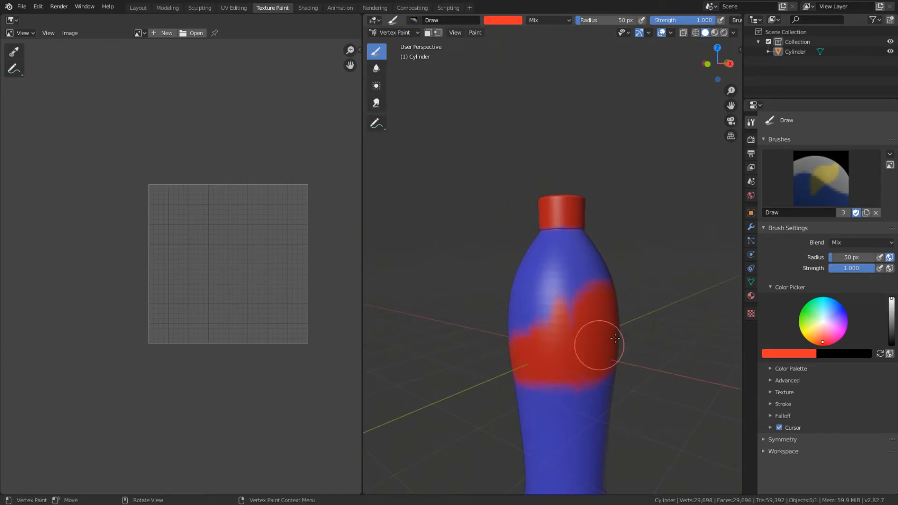
pyautogui.moveTo(615, 338); pyautogui.dragTo(571, 300)
pyautogui.moveTo(571, 301); pyautogui.dragTo(668, 340, button='middle')
pyautogui.moveTo(667, 341)
pyautogui.mouseDown()
pyautogui.moveTo(566, 345)
pyautogui.moveTo(604, 317)
pyautogui.mouseUp()
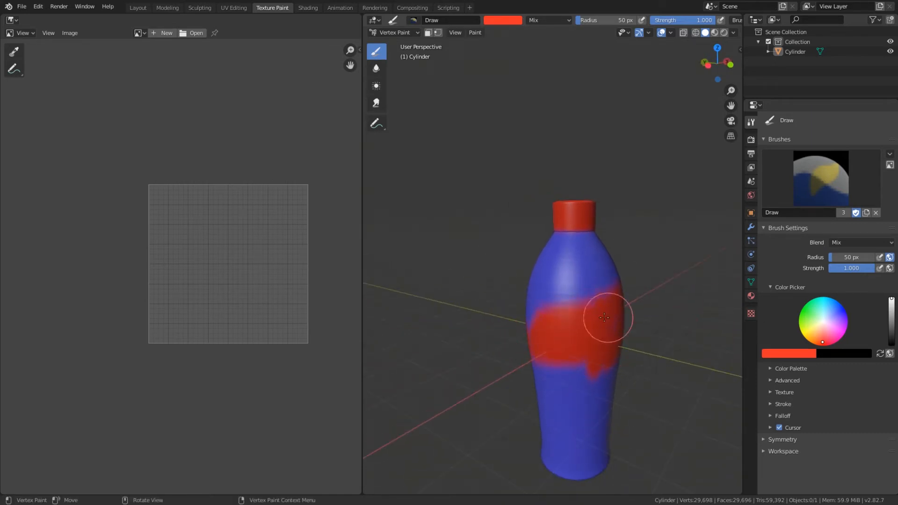
pyautogui.moveTo(561, 345); pyautogui.dragTo(669, 335, button='middle')
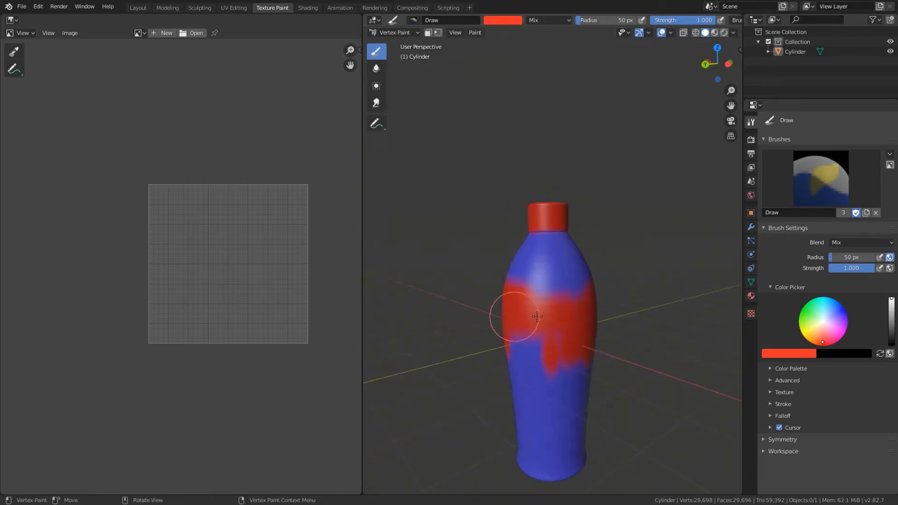
pyautogui.moveTo(537, 317)
pyautogui.mouseDown()
pyautogui.moveTo(533, 301)
pyautogui.moveTo(567, 330)
pyautogui.moveTo(541, 337)
pyautogui.mouseUp()
pyautogui.moveTo(541, 337); pyautogui.dragTo(632, 317, button='middle')
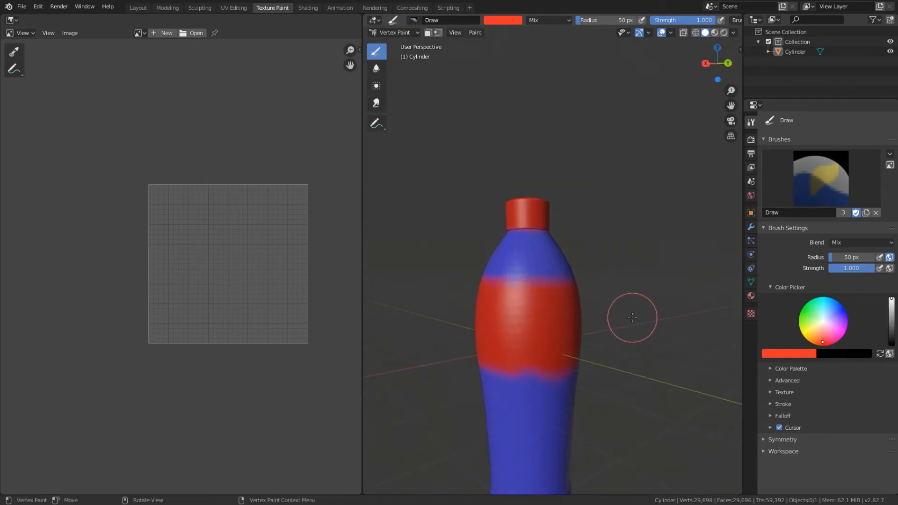
pyautogui.moveTo(567, 355)
pyautogui.mouseDown(button='middle')
pyautogui.moveTo(580, 445)
pyautogui.moveTo(571, 379)
pyautogui.moveTo(527, 315)
pyautogui.mouseUp(button='middle')
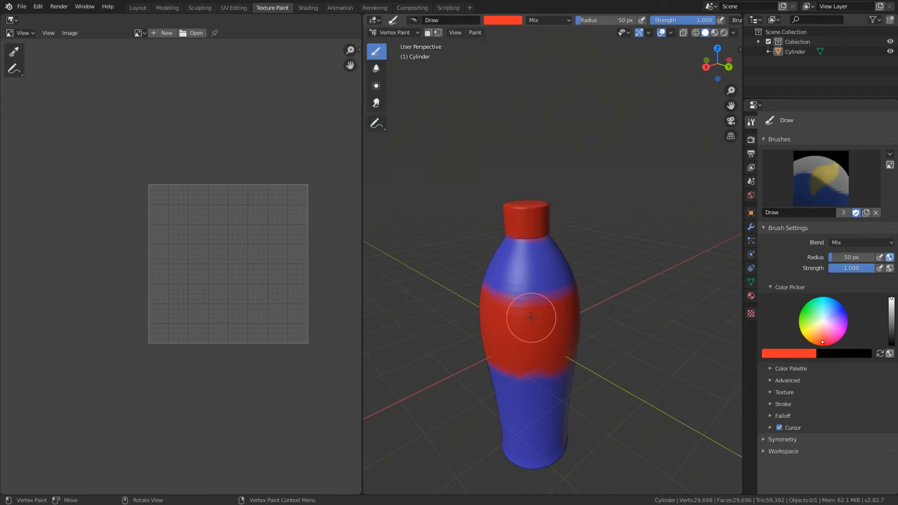
# Step: Compare the bottle in Texture Paint and Vertex Paint modes, and inspect the painted red band from several angles
pyautogui.click(395, 32)
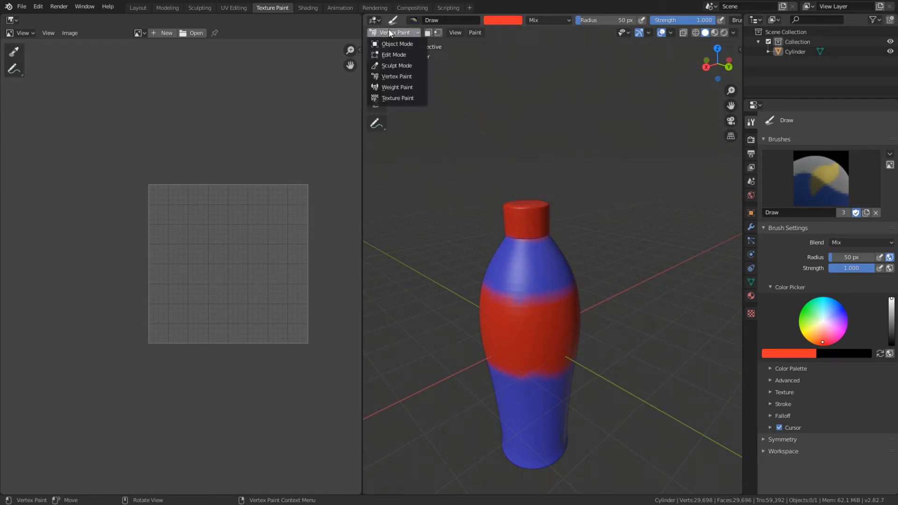
pyautogui.click(403, 97)
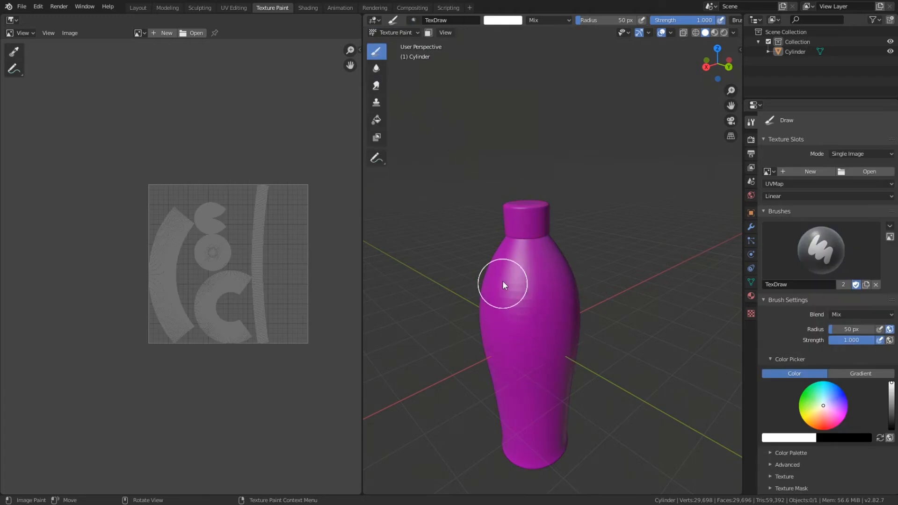
pyautogui.click(400, 29)
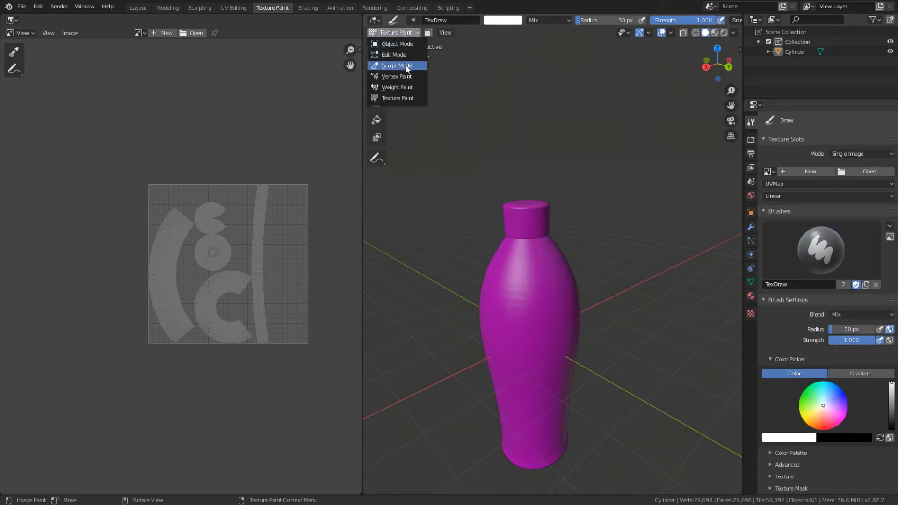
pyautogui.click(401, 77)
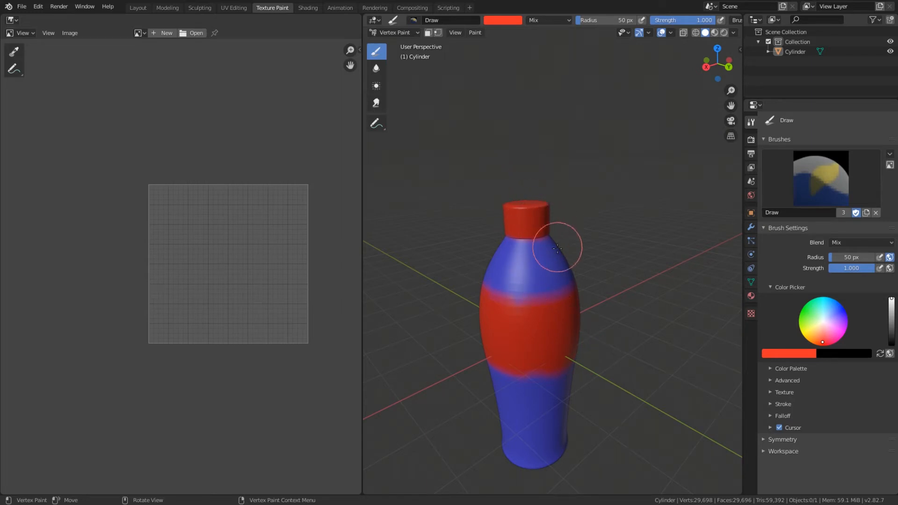
pyautogui.moveTo(557, 246); pyautogui.dragTo(549, 226, button='middle')
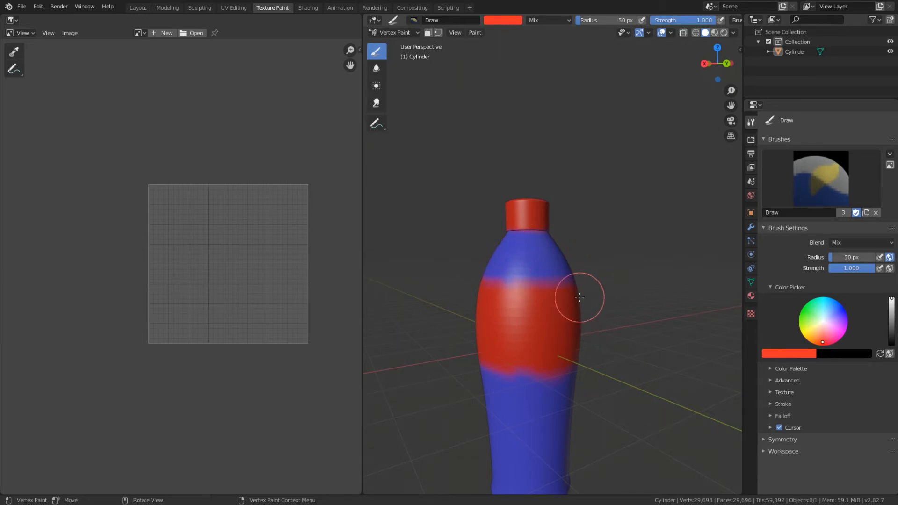
pyautogui.moveTo(535, 267); pyautogui.dragTo(461, 325, button='middle')
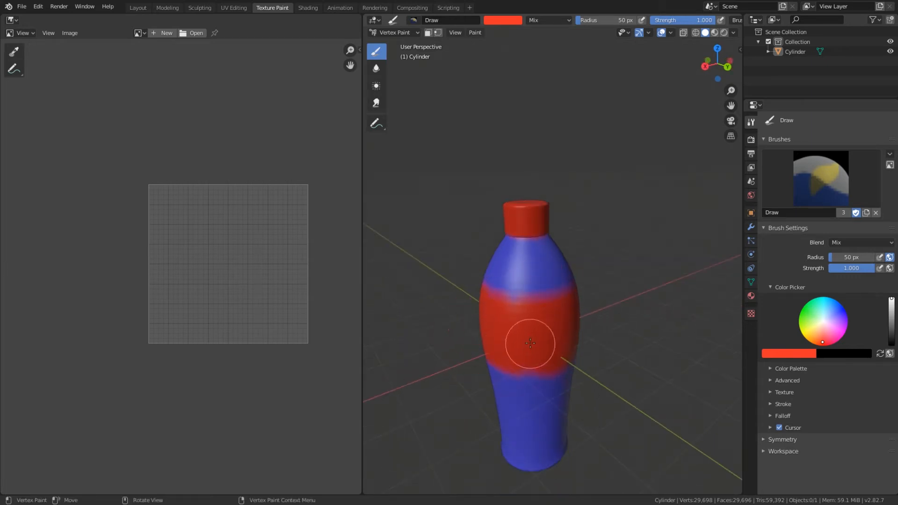
pyautogui.moveTo(511, 304); pyautogui.dragTo(505, 309, button='middle')
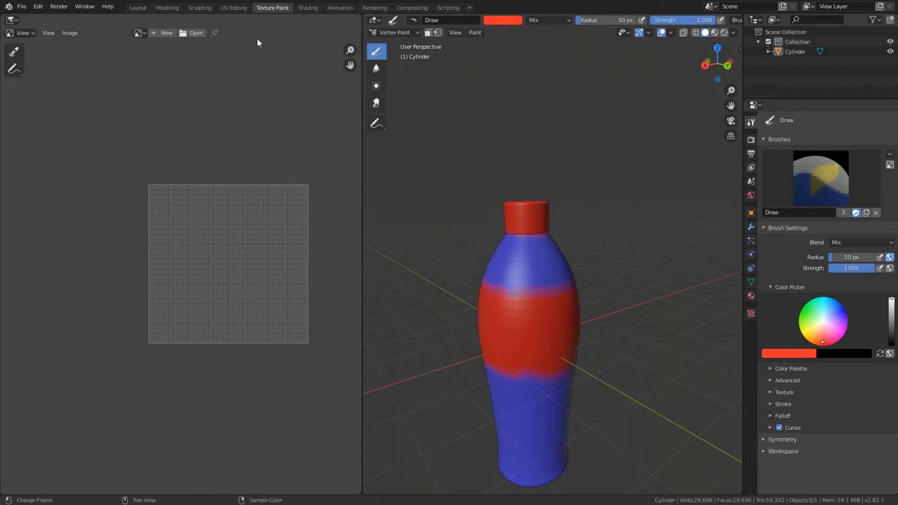
# Step: Start a new image in the UV Editing workspace and name it BottleUV
pyautogui.click(234, 7)
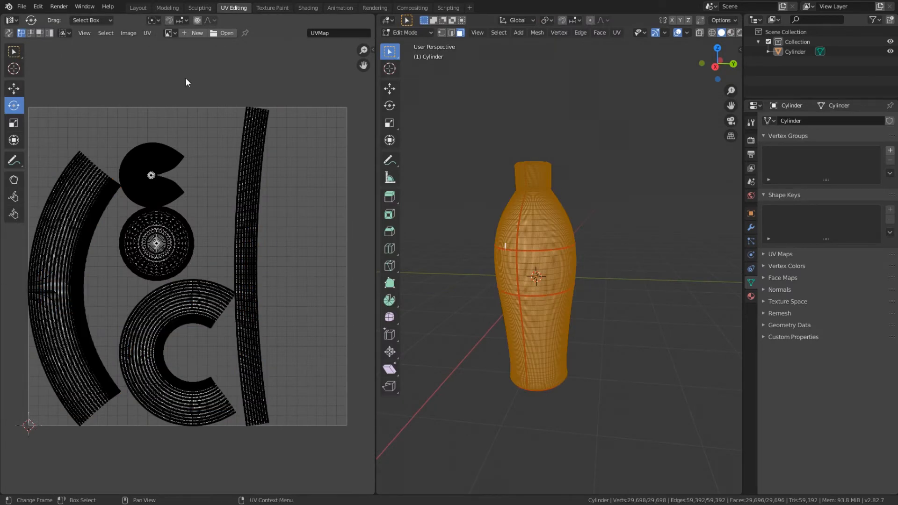
pyautogui.click(189, 32)
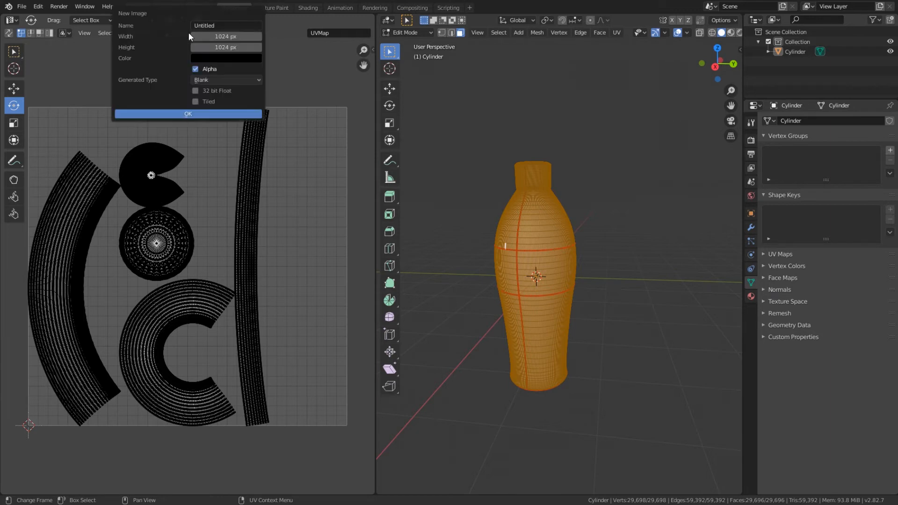
pyautogui.click(220, 26)
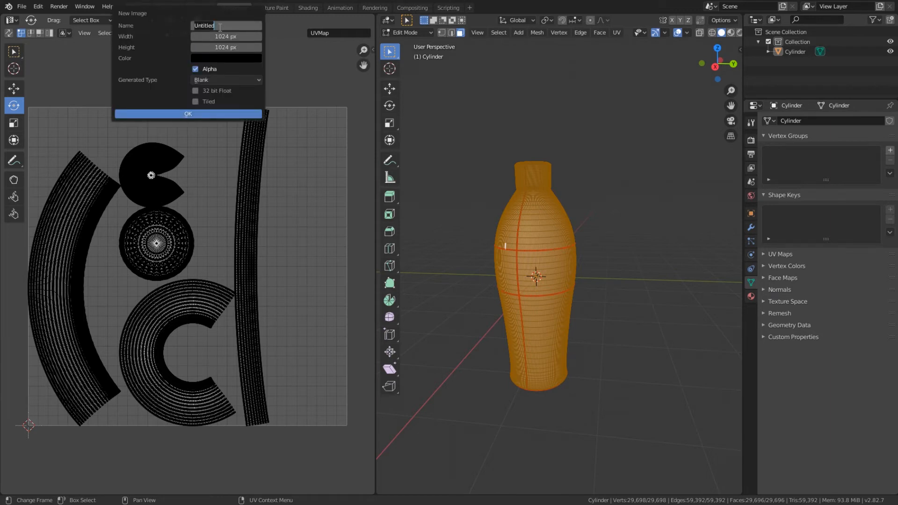
pyautogui.write('Bo')
pyautogui.press('Return')
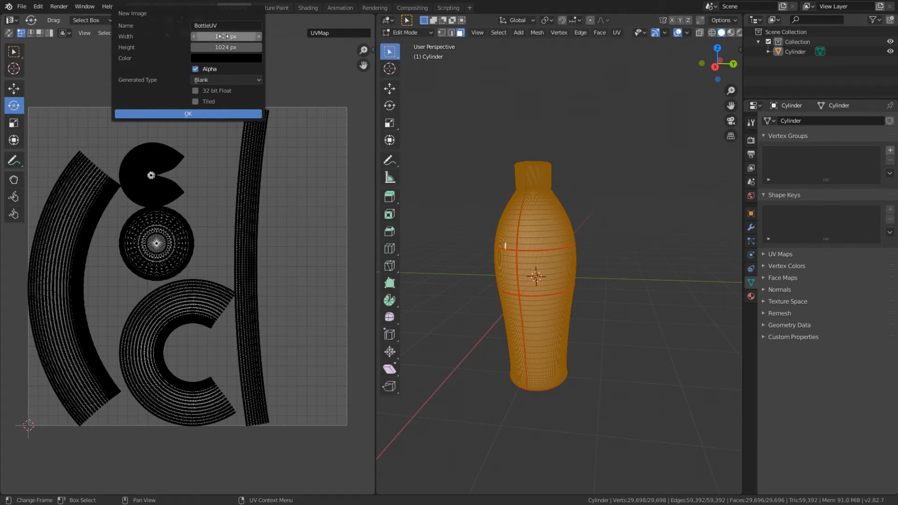
# Step: Set the new image's width and height to 2048 px and create it
pyautogui.click(219, 36)
pyautogui.write('2048')
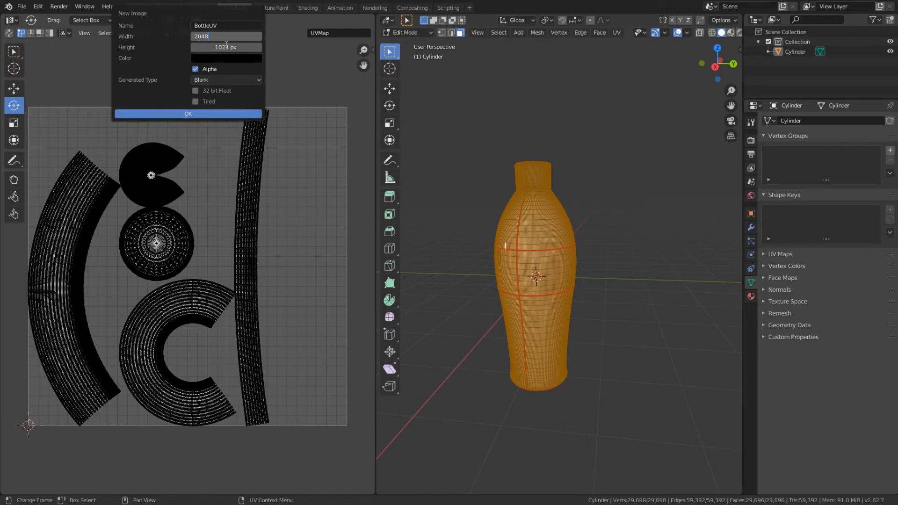
pyautogui.press('Return')
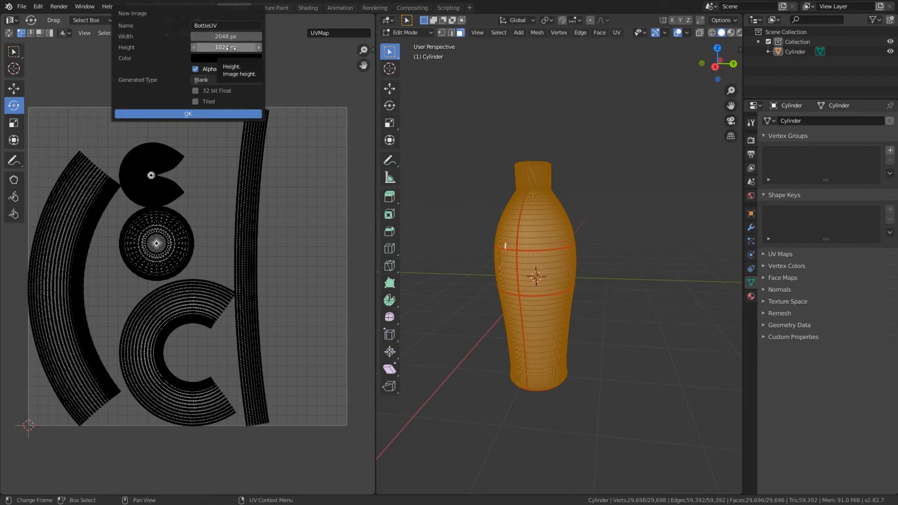
pyautogui.click(231, 48)
pyautogui.write('2048')
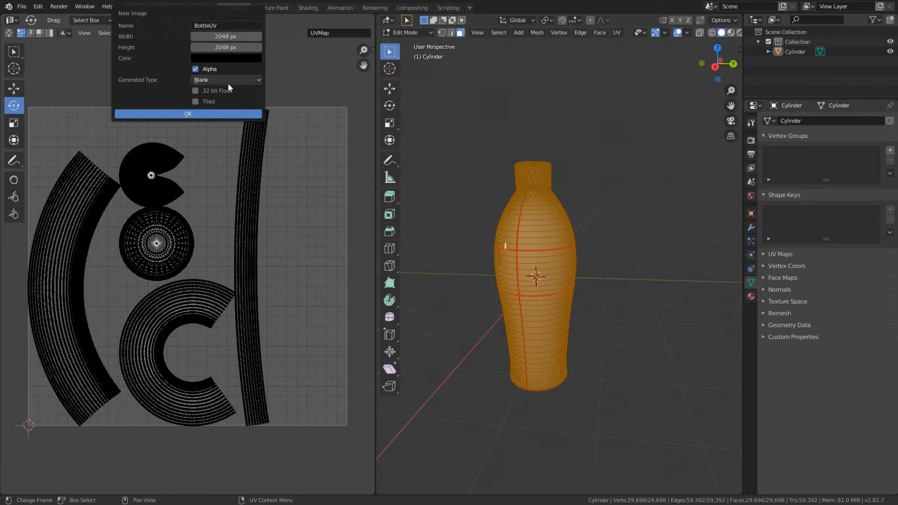
pyautogui.press('Return')
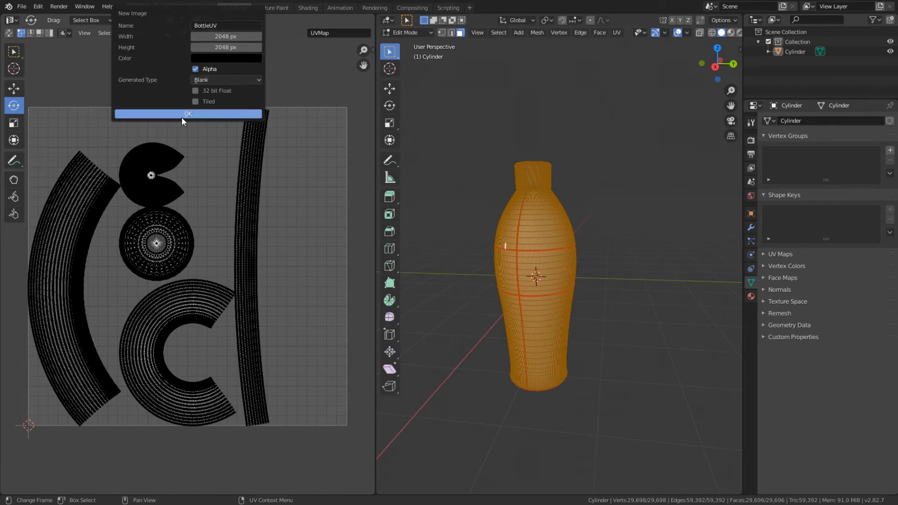
pyautogui.click(194, 116)
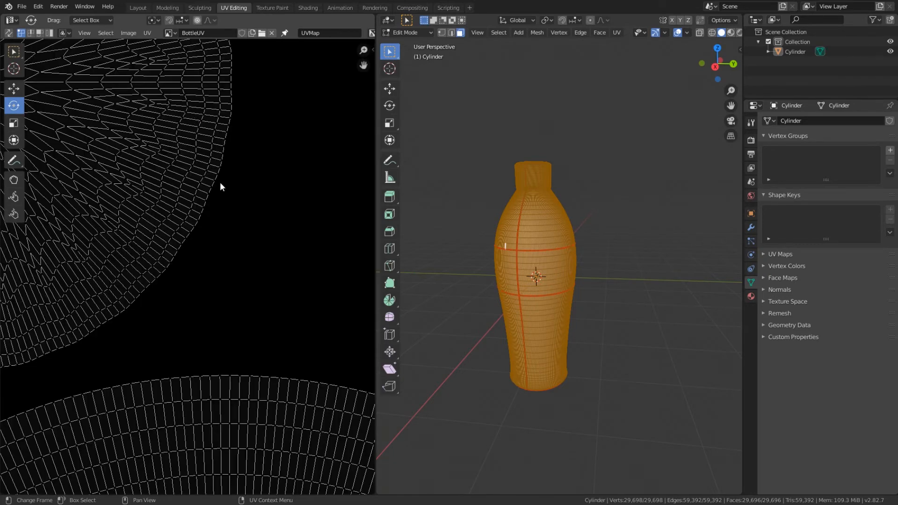
# Step: Examine the bottle's UV islands over the blank BottleUV image and check the image's saving options
pyautogui.press('Home')
pyautogui.scroll(4, 171, 279)
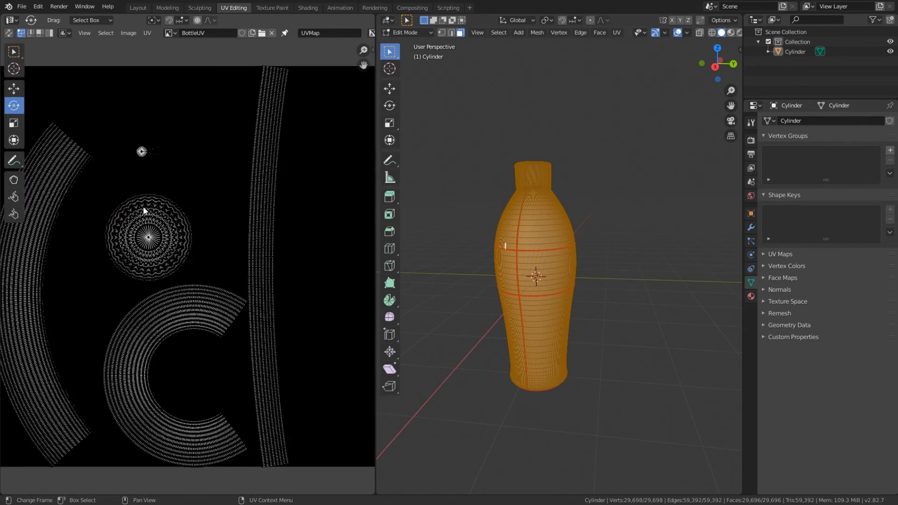
pyautogui.moveTo(146, 215); pyautogui.dragTo(195, 214, button='middle')
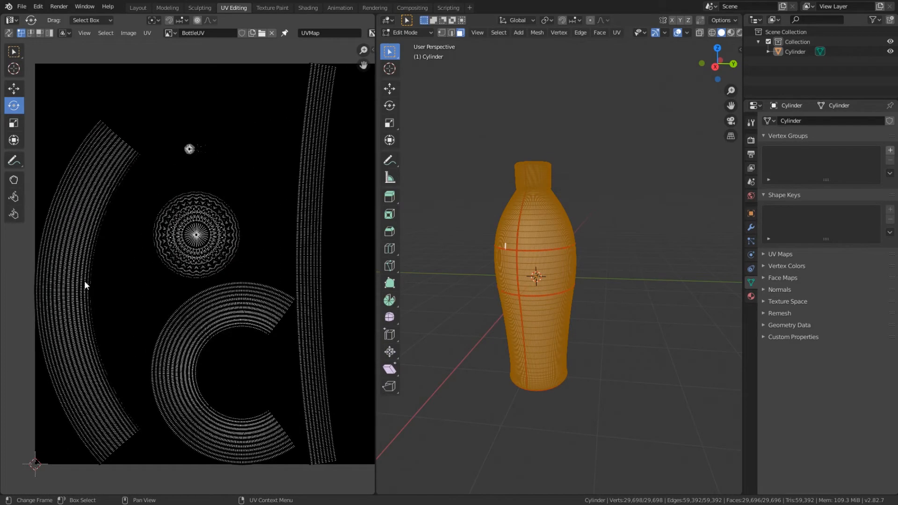
pyautogui.scroll(3, 229, 324)
pyautogui.scroll(-5, 228, 323)
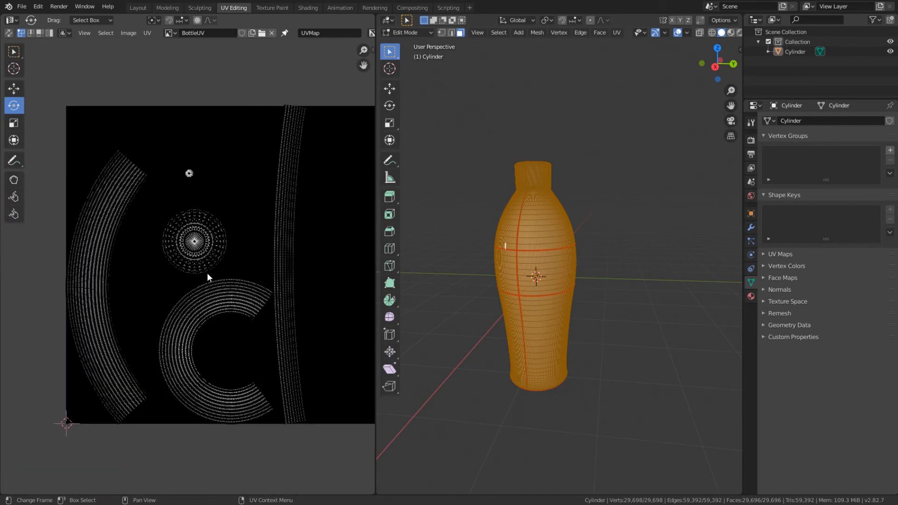
pyautogui.moveTo(275, 292); pyautogui.dragTo(242, 292, button='middle')
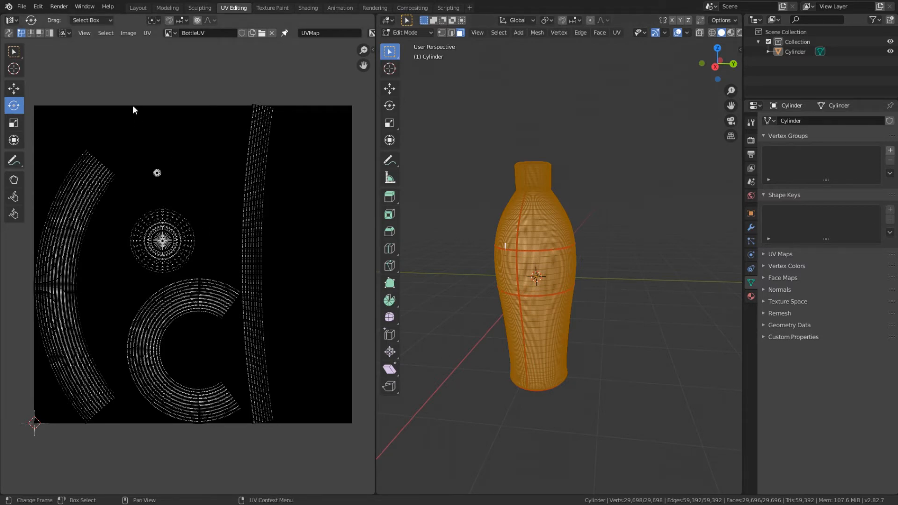
pyautogui.click(128, 33)
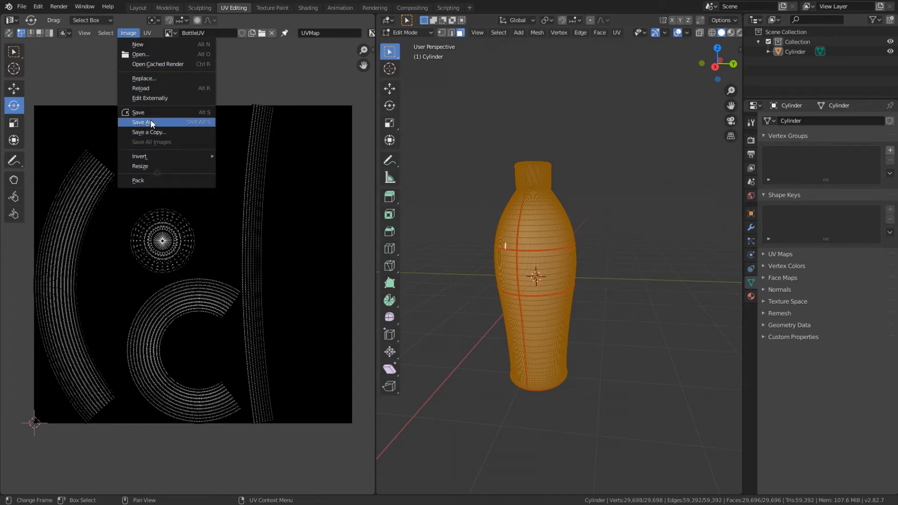
pyautogui.click(266, 106)
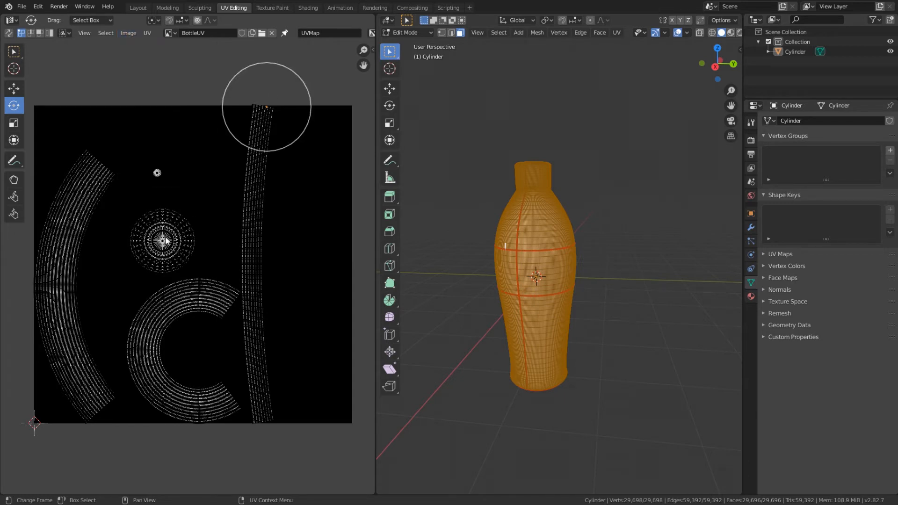
pyautogui.click(175, 97)
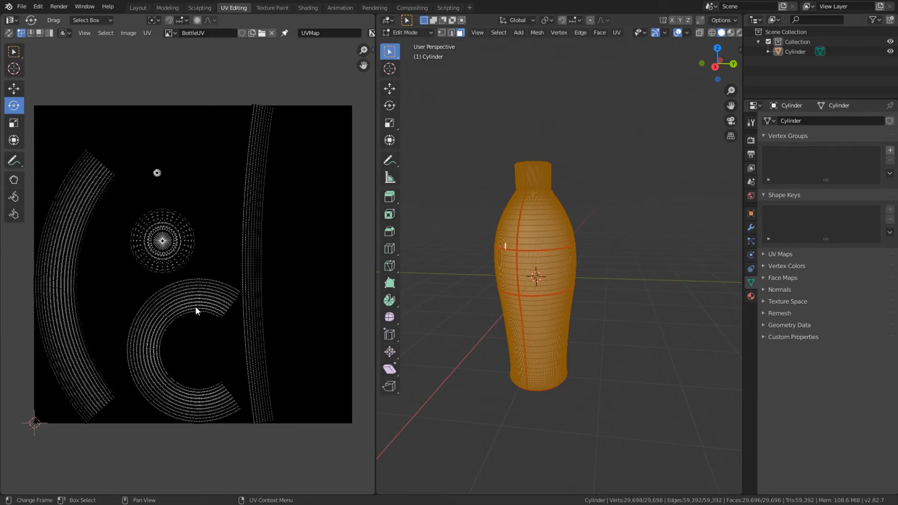
pyautogui.scroll(7, 196, 308)
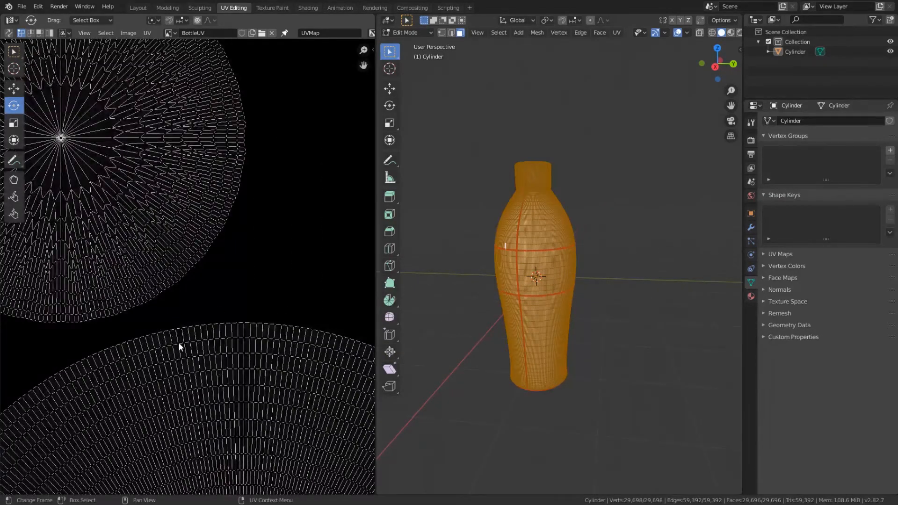
pyautogui.scroll(-7, 210, 252)
pyautogui.scroll(2, 213, 227)
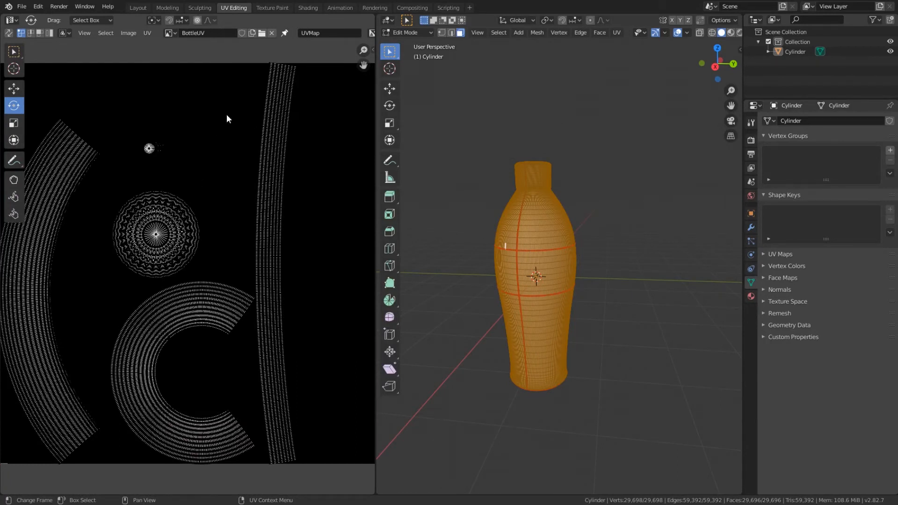
# Step: Create a new node-based material for the bottle in the Shading workspace
pyautogui.click(313, 7)
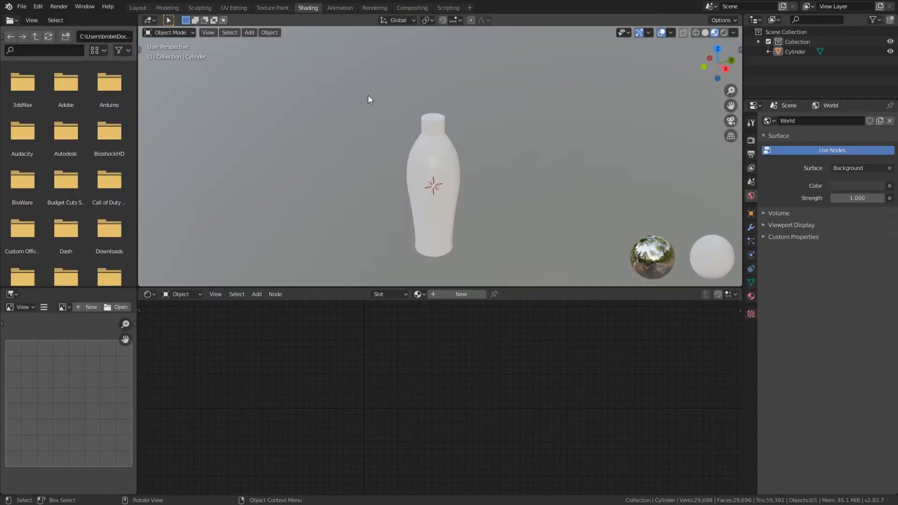
pyautogui.scroll(-1, 439, 188)
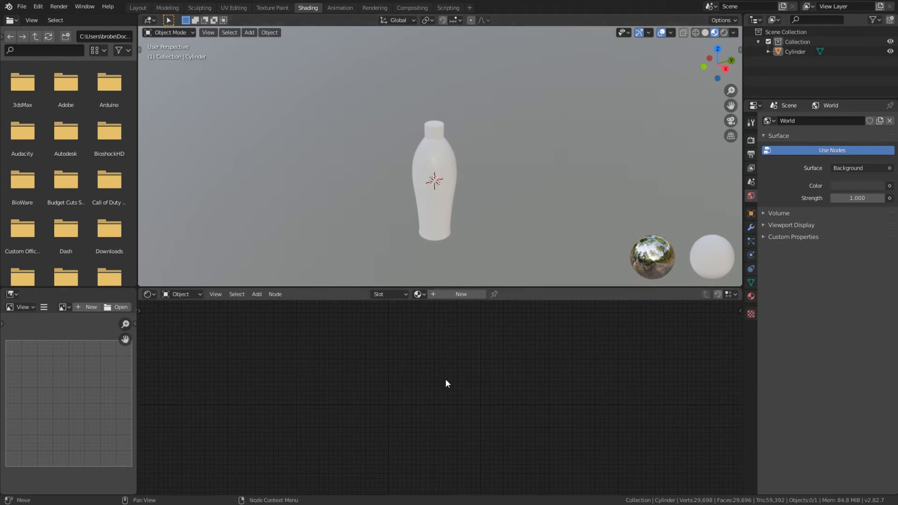
pyautogui.click(443, 295)
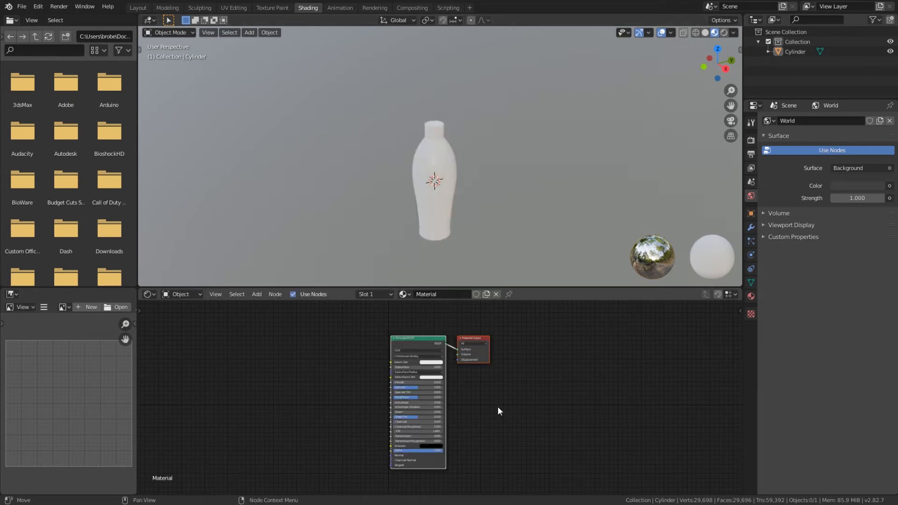
pyautogui.scroll(3, 377, 375)
pyautogui.moveTo(345, 345); pyautogui.dragTo(380, 386, button='middle')
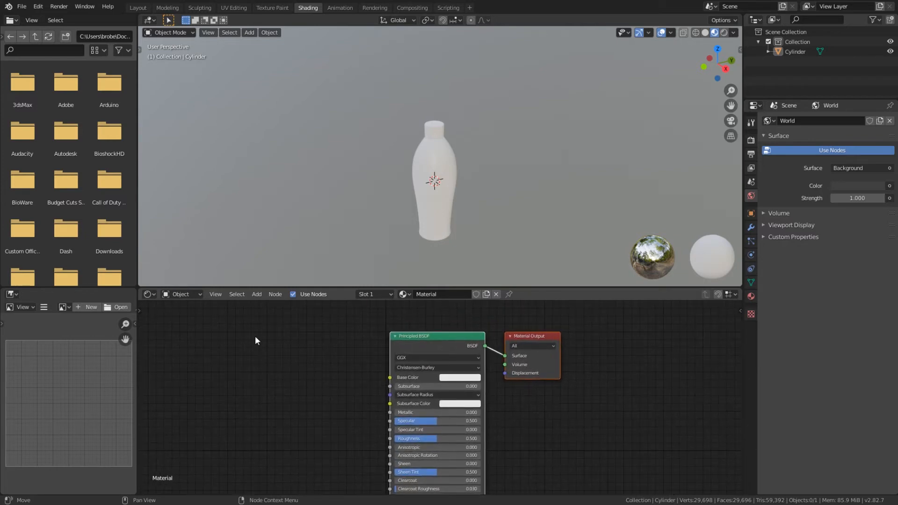
# Step: Add a Vertex Color input node and place it to the left of the Principled BSDF node
pyautogui.click(257, 294)
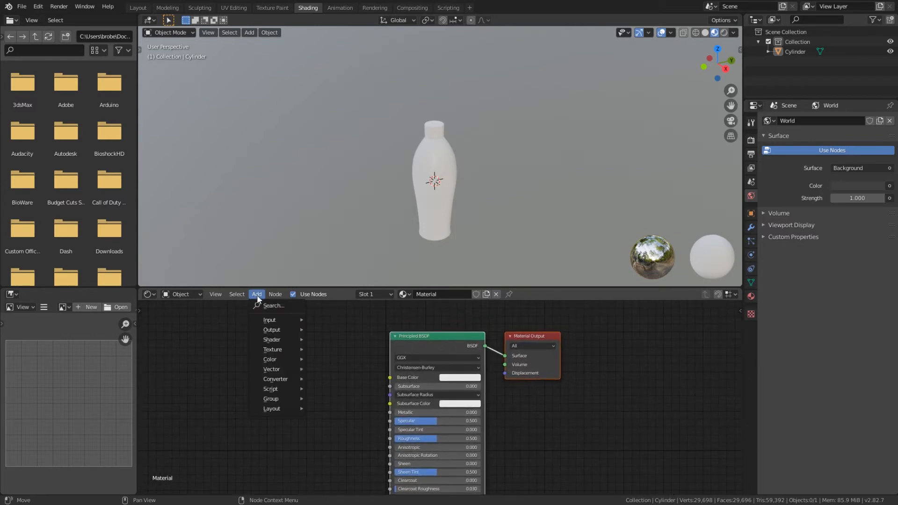
pyautogui.moveTo(278, 319)
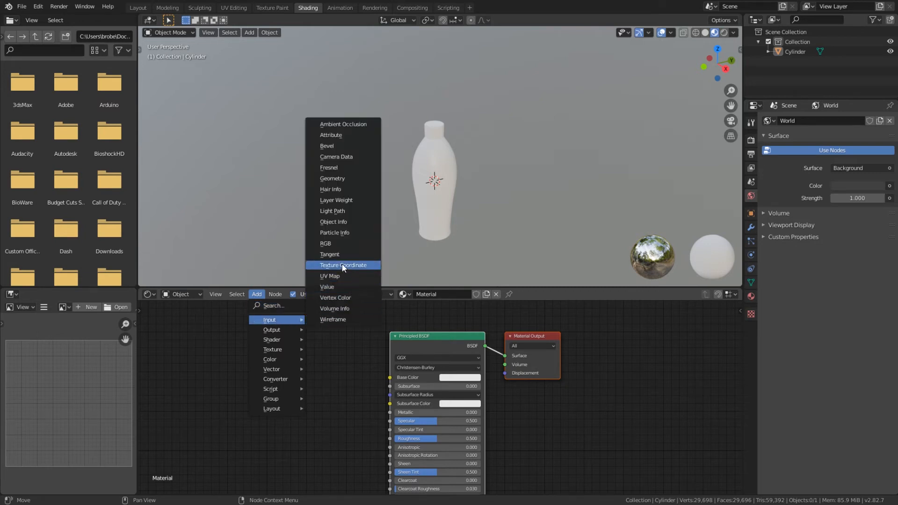
pyautogui.click(347, 299)
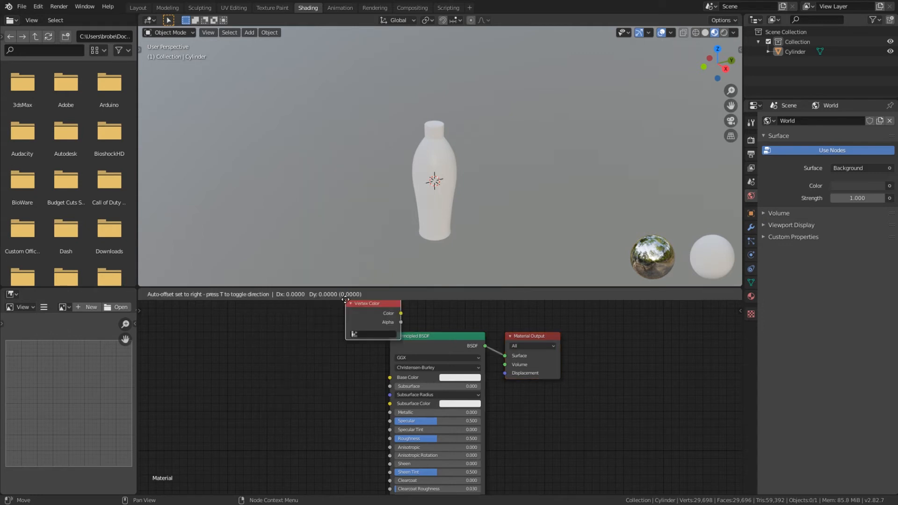
pyautogui.click(259, 353)
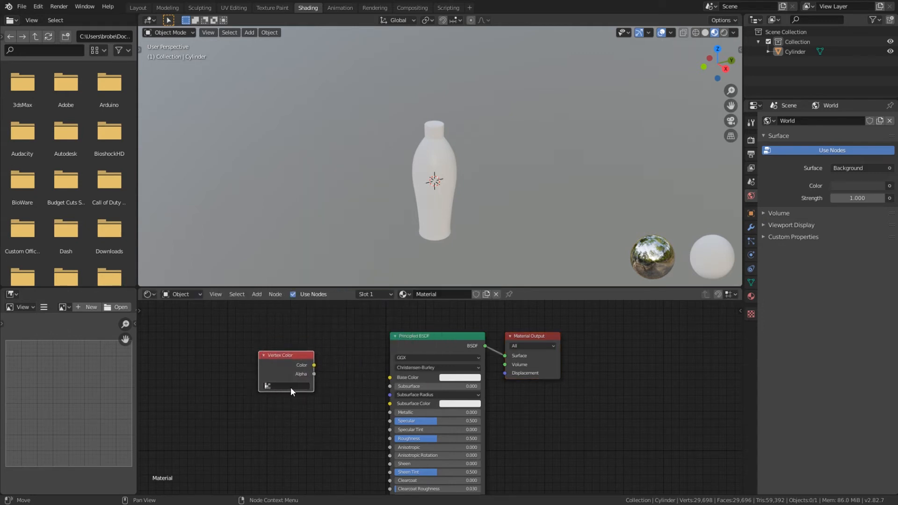
# Step: Open the bottle's vertex colour layers in the Texture Paint workspace and switch the bottle to Vertex Paint mode
pyautogui.click(270, 386)
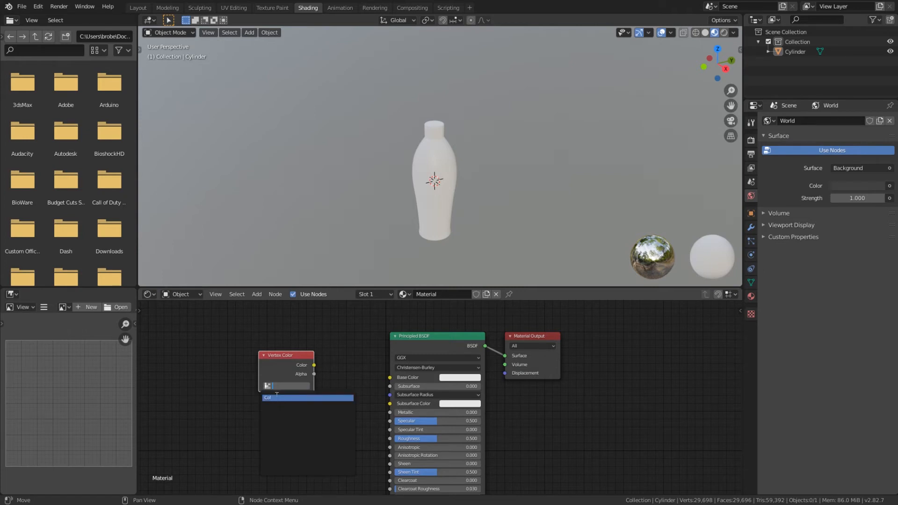
pyautogui.click(270, 7)
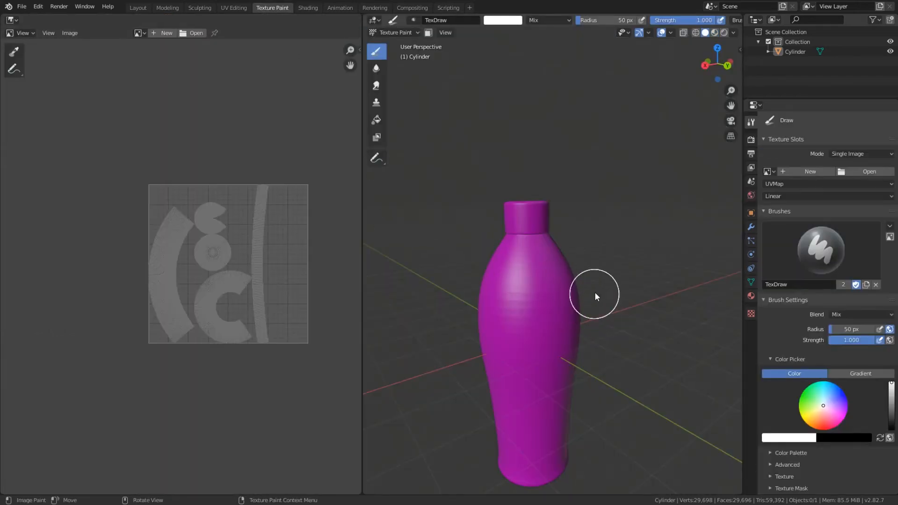
pyautogui.click(750, 282)
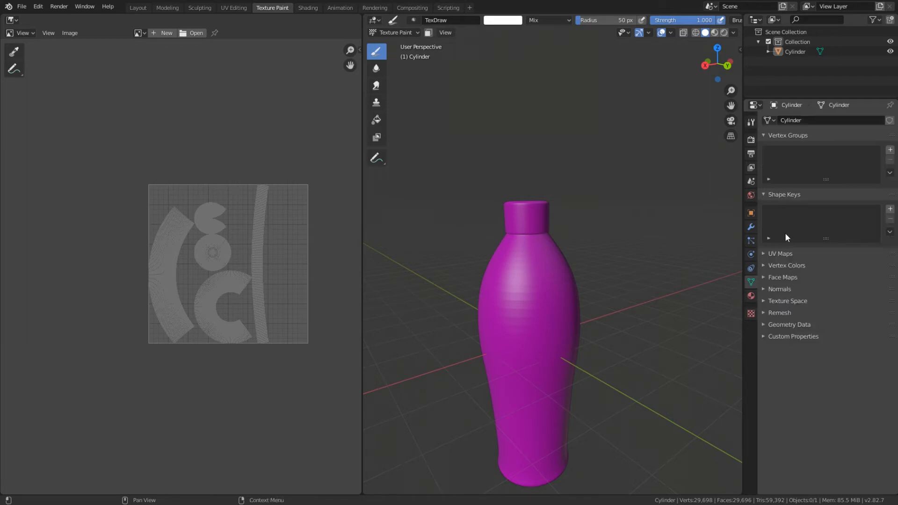
pyautogui.click(764, 265)
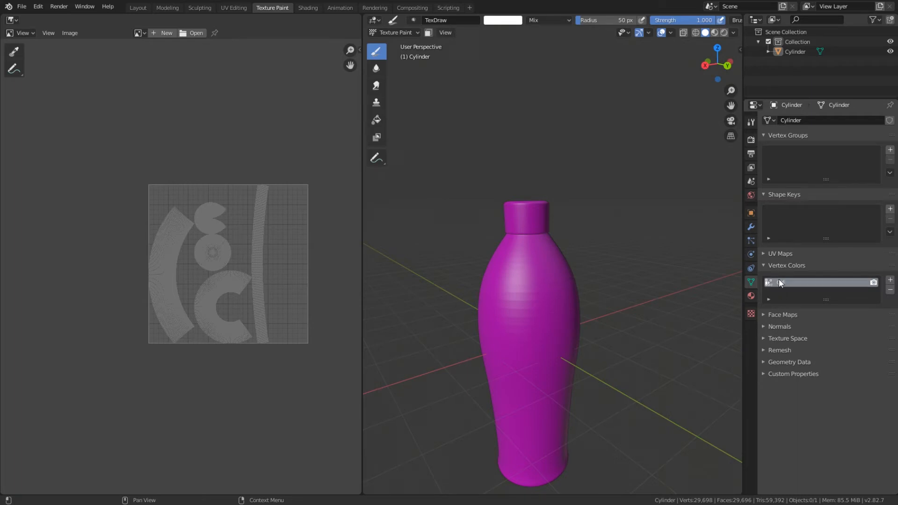
pyautogui.click(395, 32)
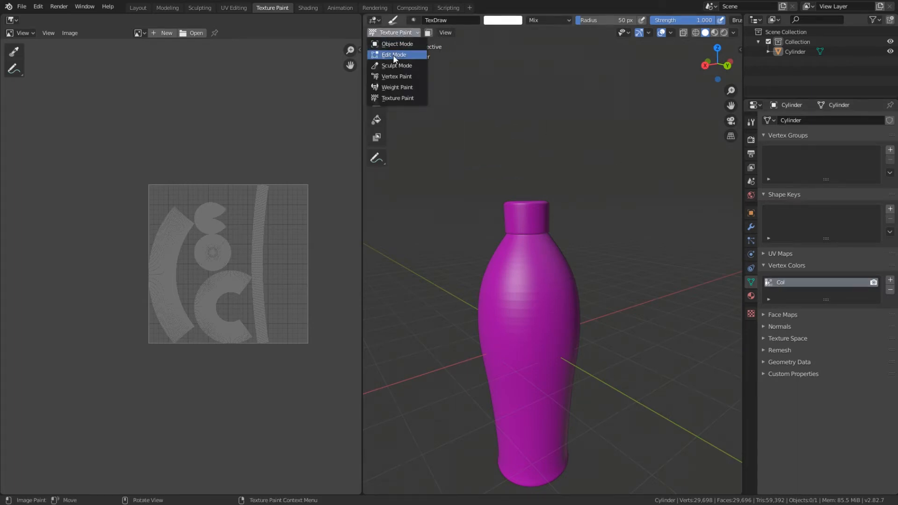
pyautogui.click(387, 80)
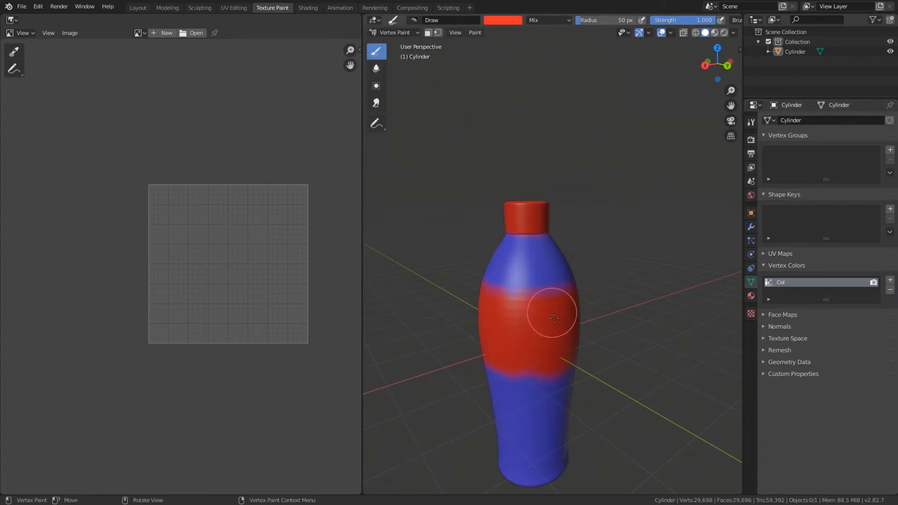
# Step: Rename the bottle's vertex colour layer Col to BottleVertexColors
pyautogui.doubleClick(780, 282)
pyautogui.write('Bo')
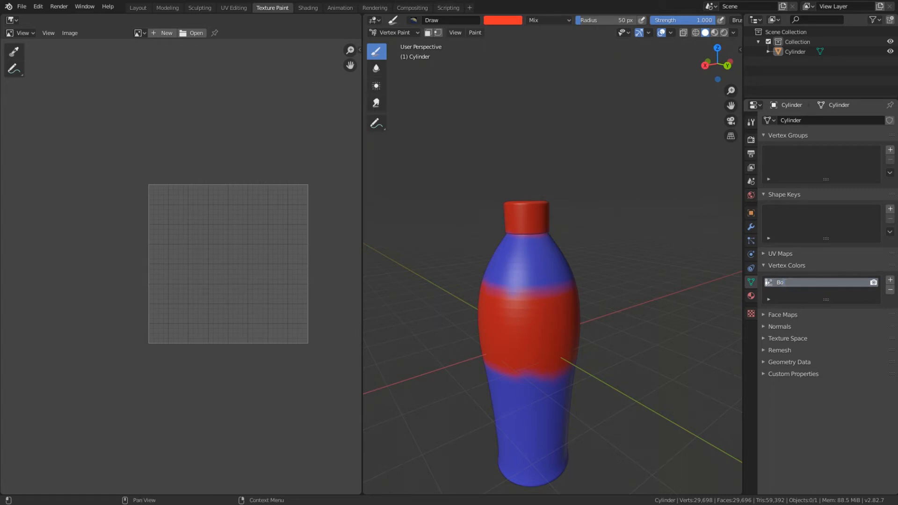
pyautogui.write('ttleVertexColors')
pyautogui.press('Return')
# Step: In the Shading workspace, assign BottleVertexColors to the Vertex Color node and connect its Color output to the Principled BSDF's Base Color
pyautogui.click(306, 7)
pyautogui.click(267, 386)
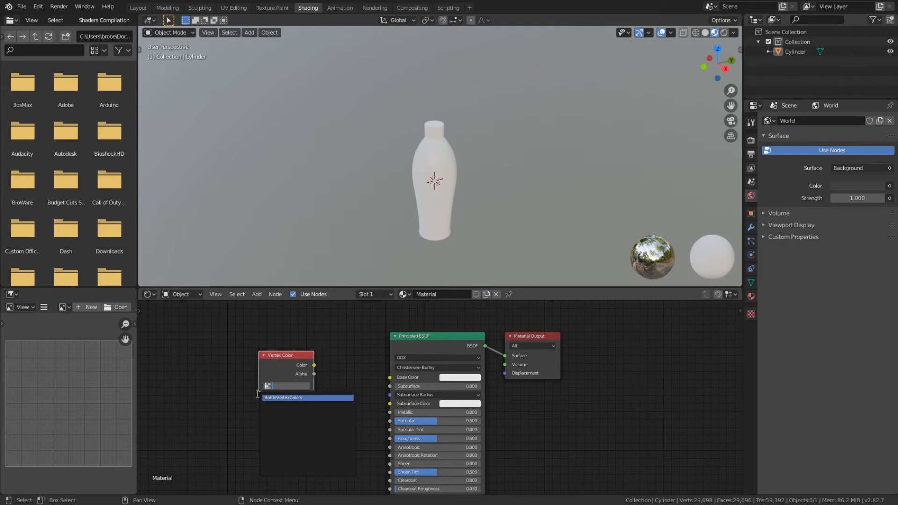
pyautogui.click(293, 398)
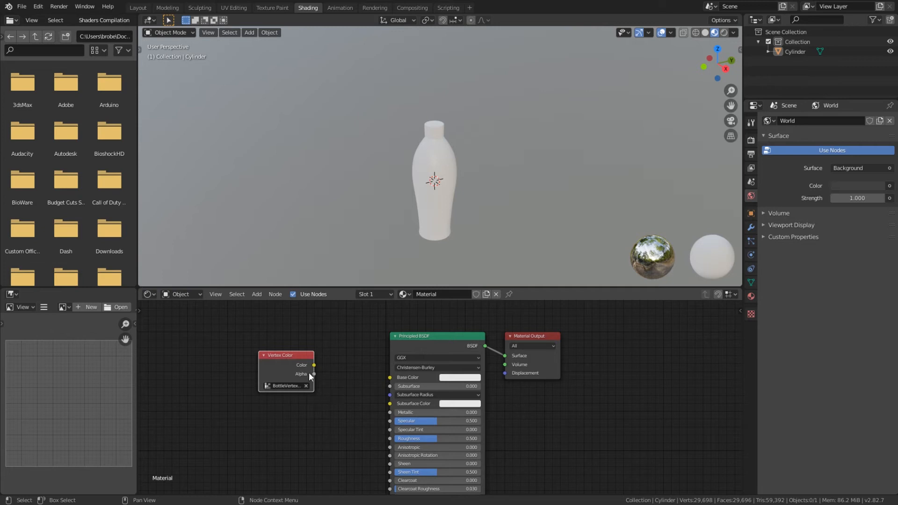
pyautogui.moveTo(314, 365); pyautogui.dragTo(392, 377)
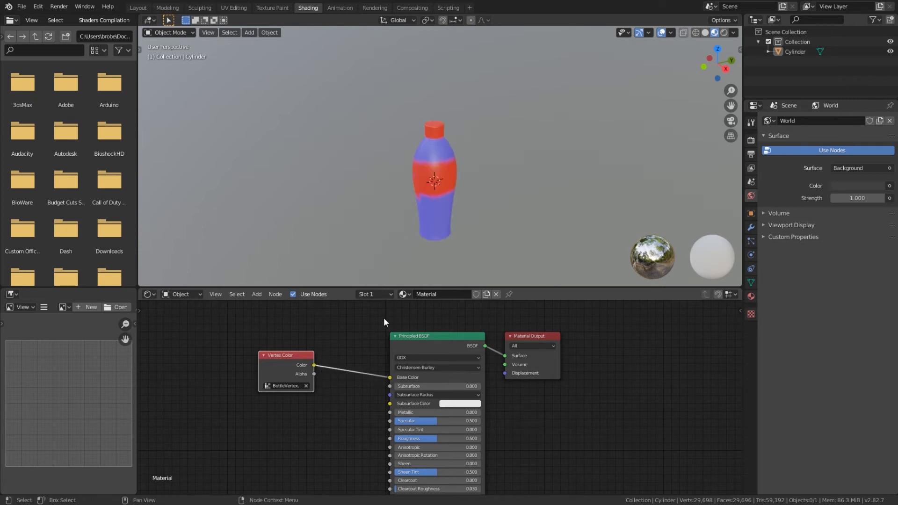
pyautogui.moveTo(425, 189); pyautogui.dragTo(414, 170, button='middle')
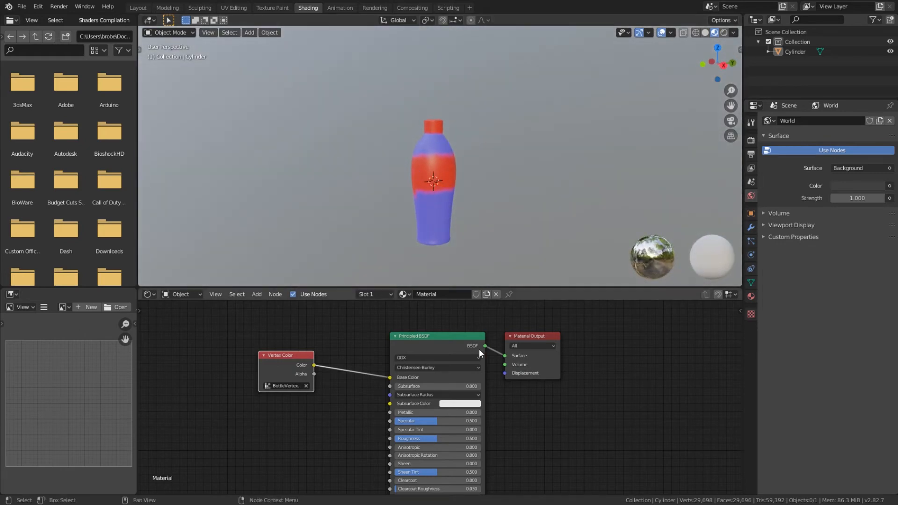
pyautogui.scroll(-2, 582, 419)
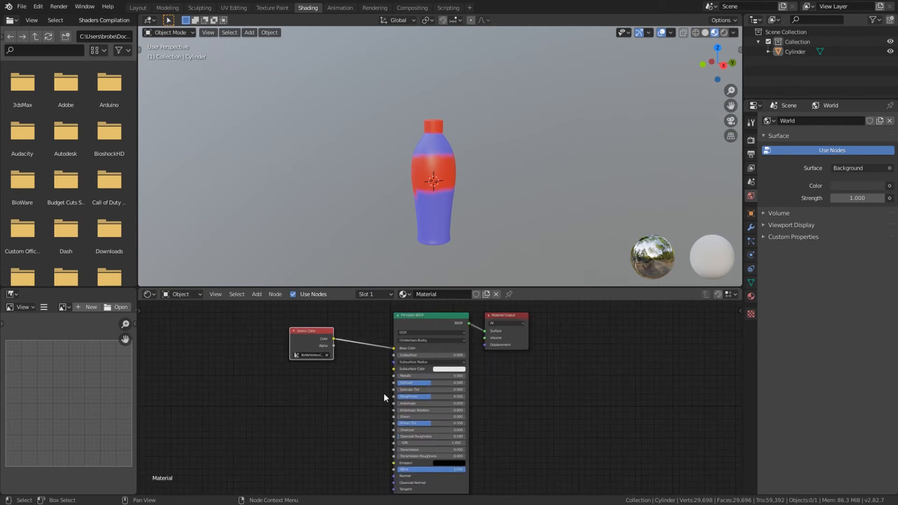
pyautogui.scroll(-1, 536, 441)
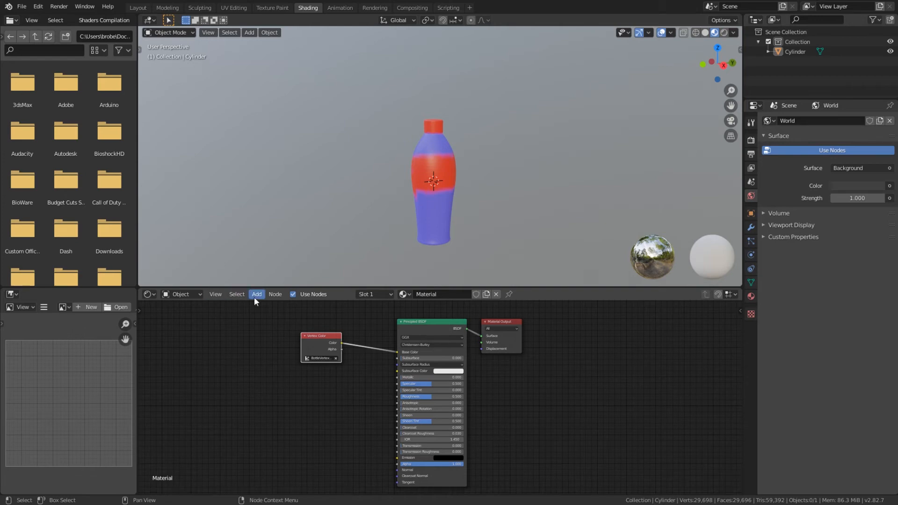
# Step: Add an Image Texture node beside the Principled BSDF node and assign the BottleUV image to it
pyautogui.hotkey('shift', 'a')
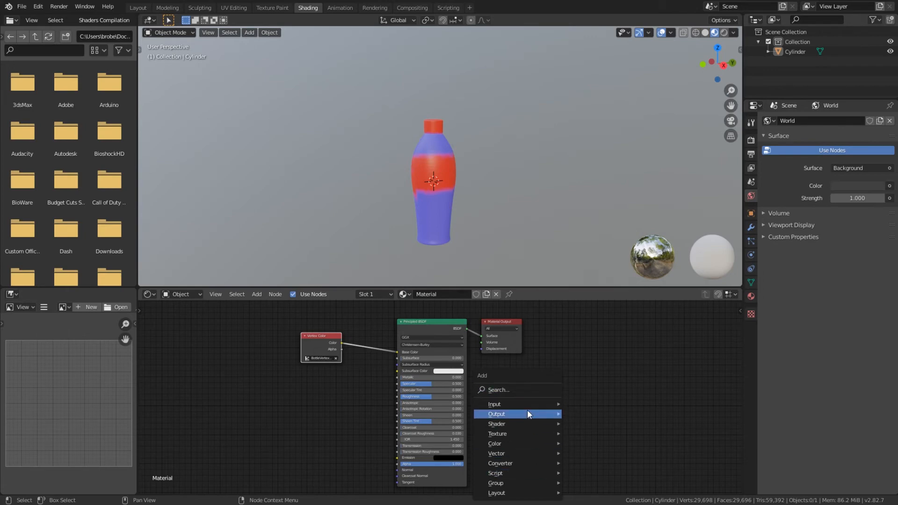
pyautogui.moveTo(528, 413)
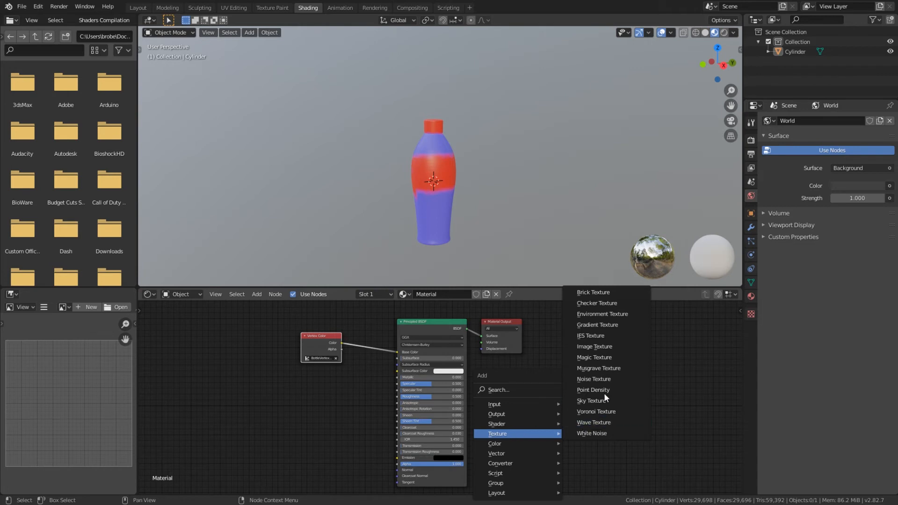
pyautogui.click(597, 346)
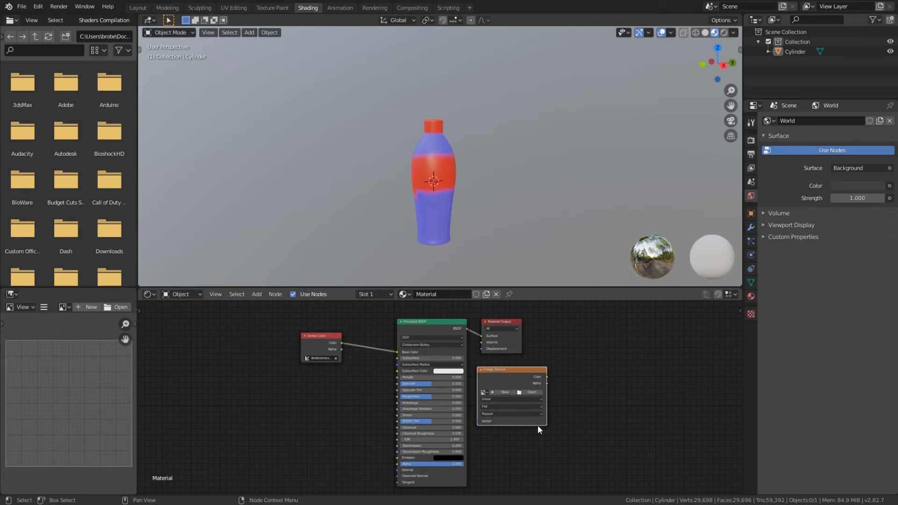
pyautogui.scroll(3, 540, 423)
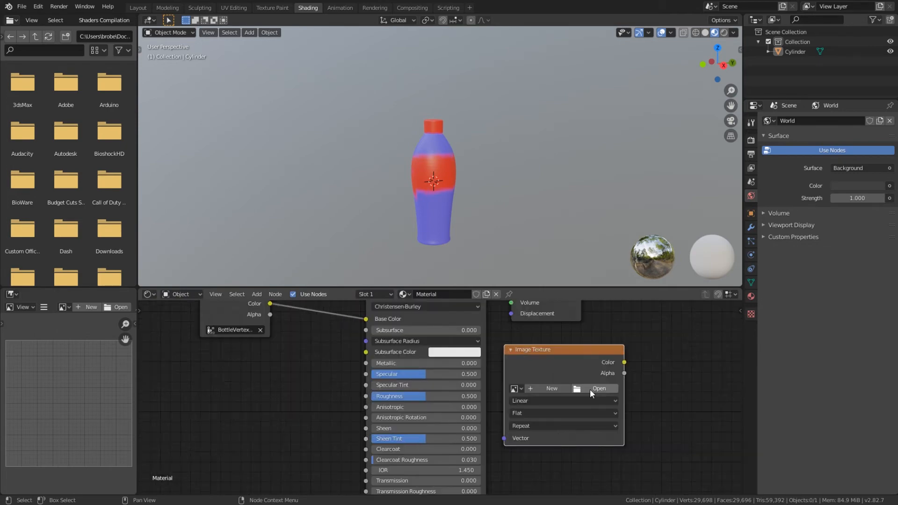
pyautogui.click(519, 388)
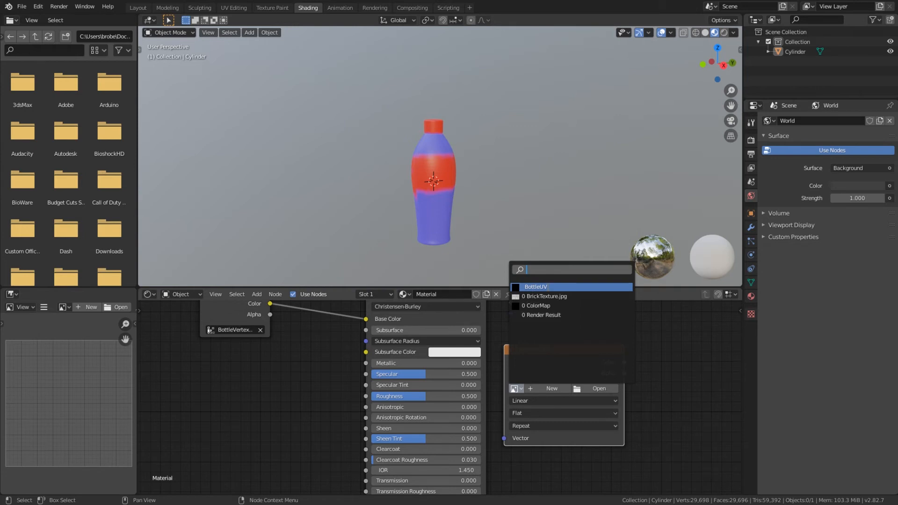
pyautogui.click(543, 287)
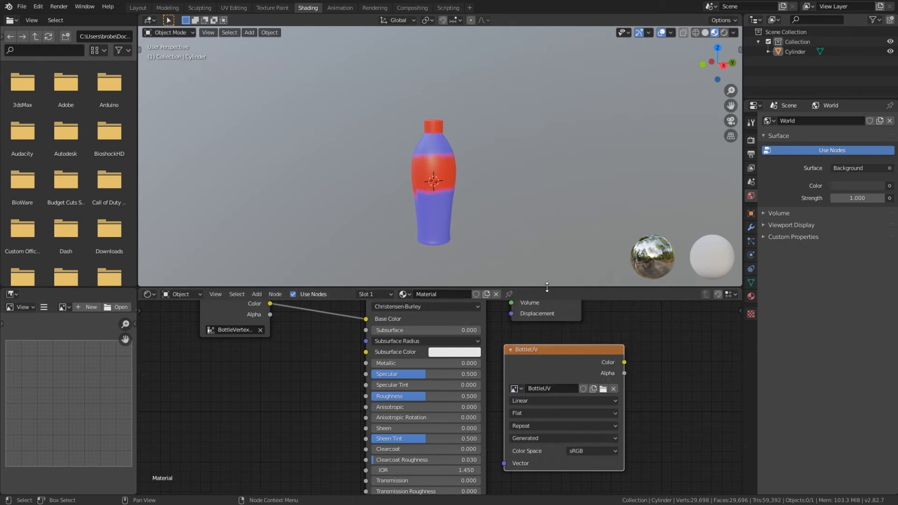
pyautogui.scroll(-3, 551, 405)
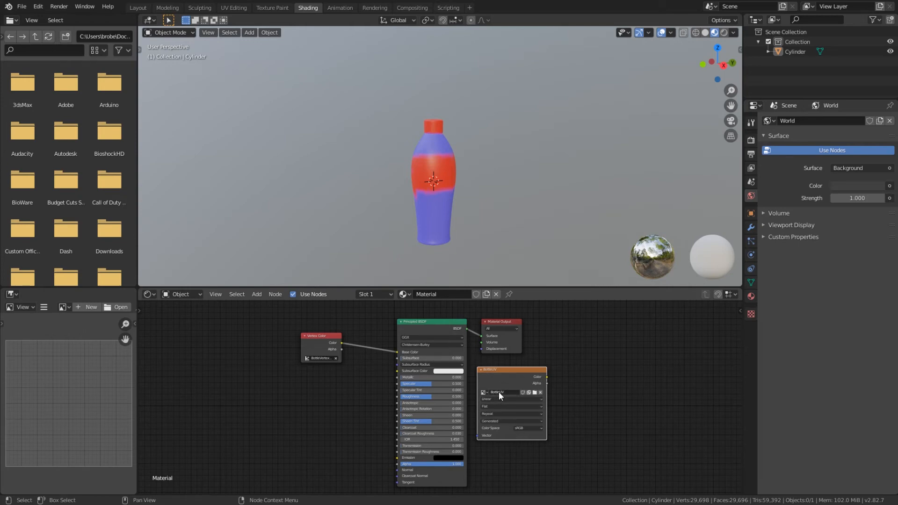
pyautogui.scroll(3, 498, 391)
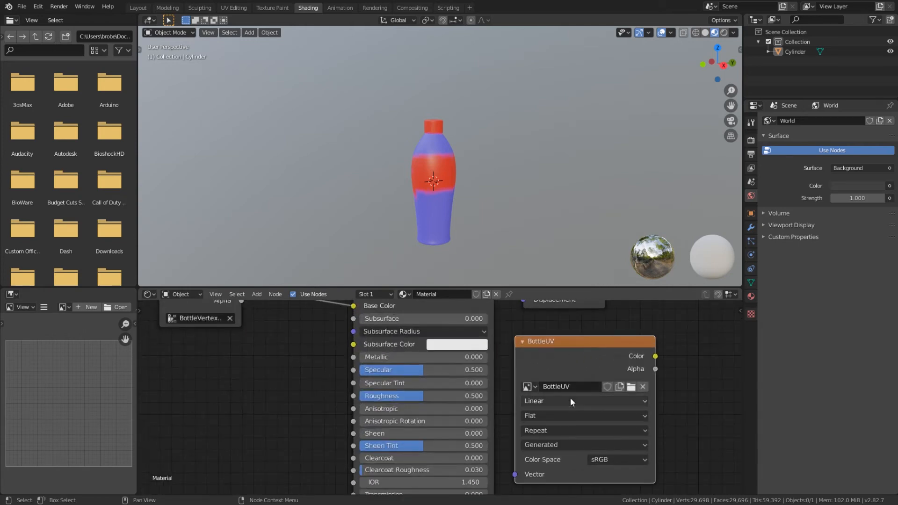
pyautogui.scroll(-2, 561, 390)
pyautogui.scroll(-1, 553, 390)
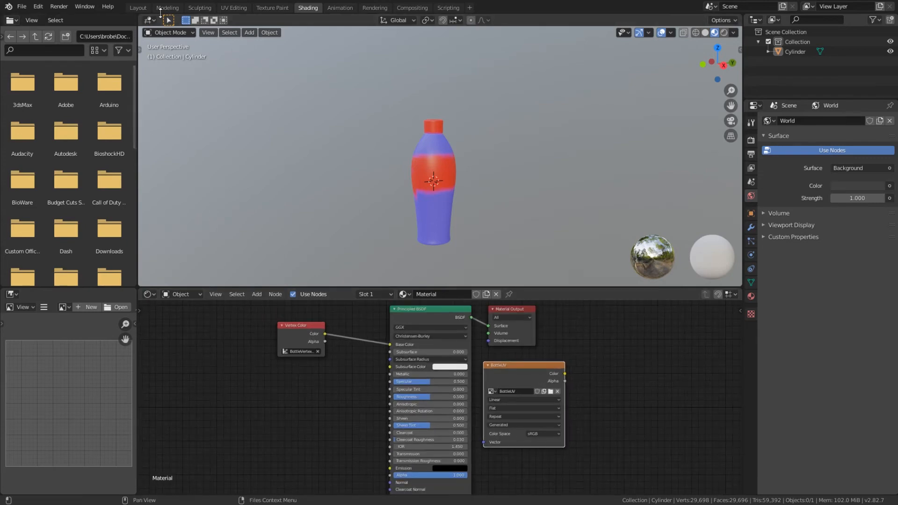
# Step: Select the bottle, switch the render engine to Cycles, and bake the Combined type into the BottleUV image
pyautogui.click(422, 159)
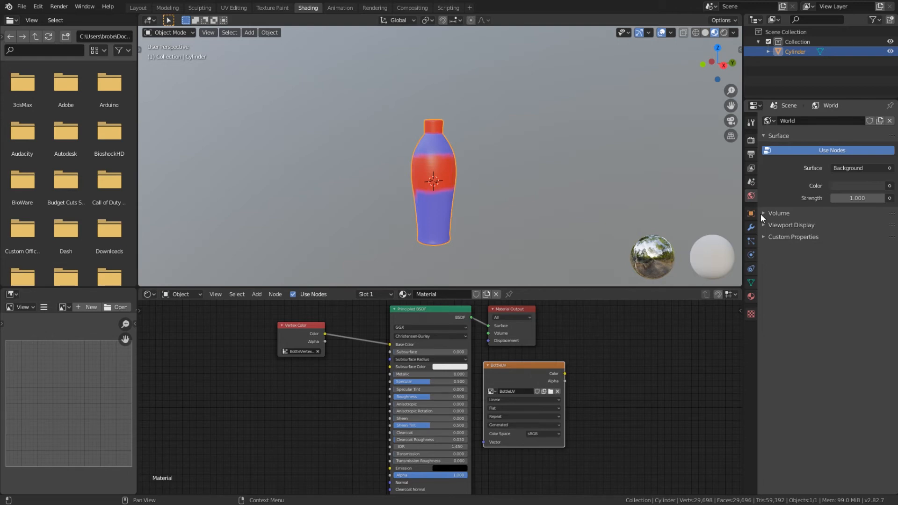
pyautogui.click(750, 140)
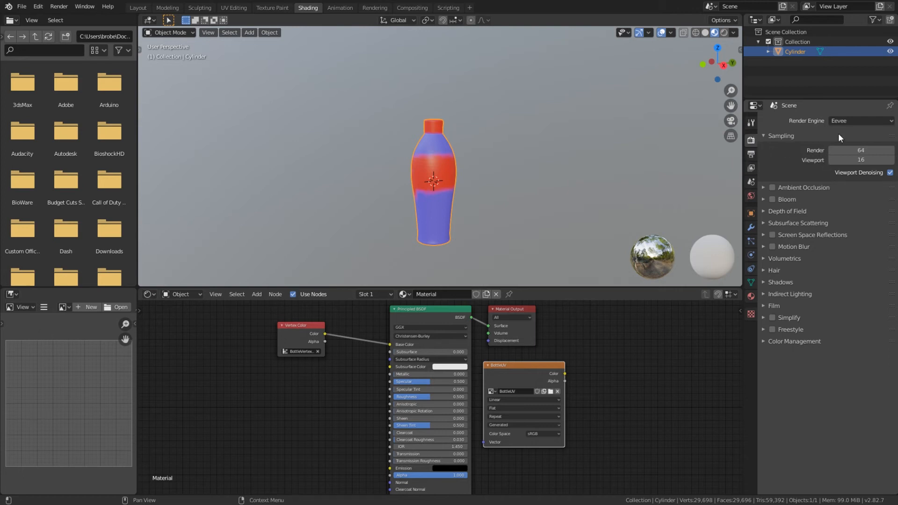
pyautogui.click(847, 120)
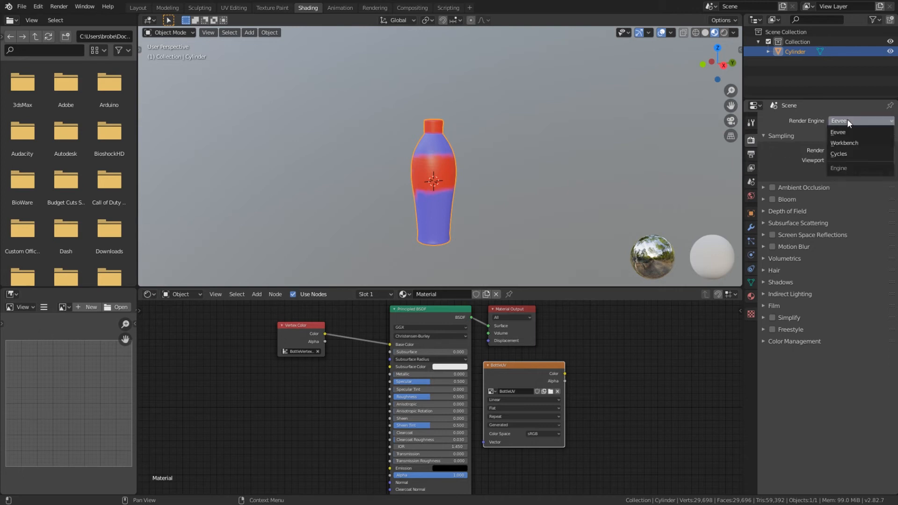
pyautogui.click(846, 153)
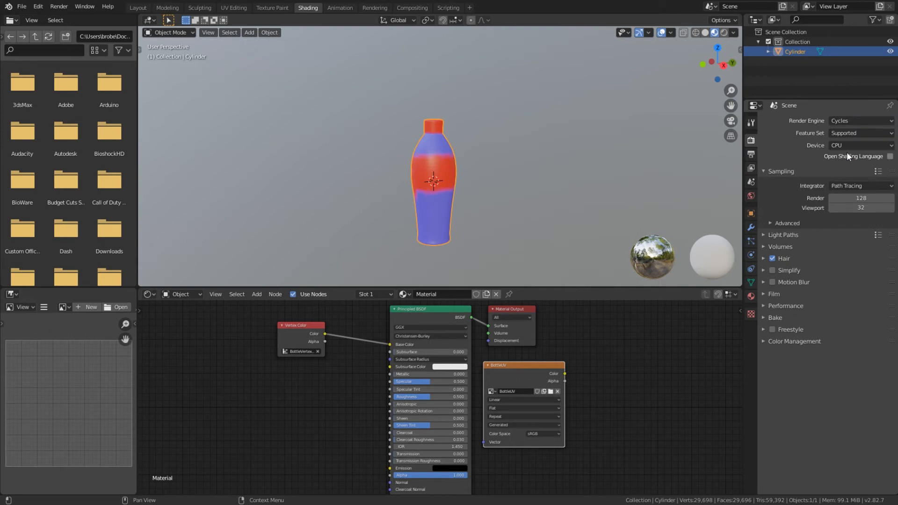
pyautogui.click(762, 318)
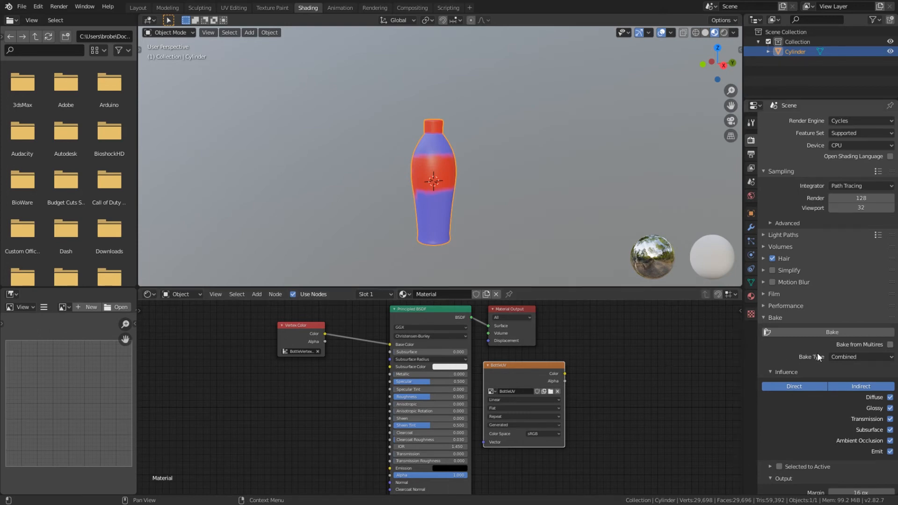
pyautogui.click(806, 332)
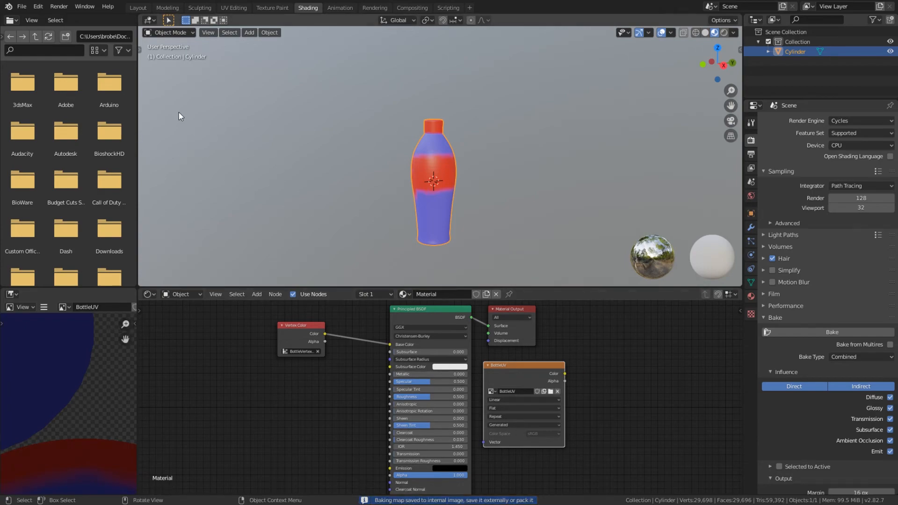
# Step: In the UV Editing workspace, examine the baked BottleUV image up close beneath the bottle's UV islands and along their edges
pyautogui.click(238, 7)
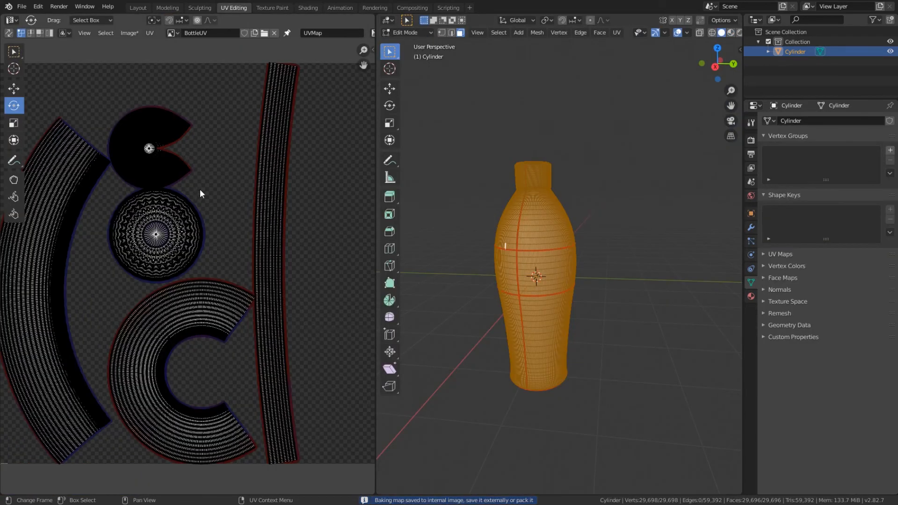
pyautogui.moveTo(190, 186); pyautogui.dragTo(264, 444, button='middle')
pyautogui.scroll(4, 201, 267)
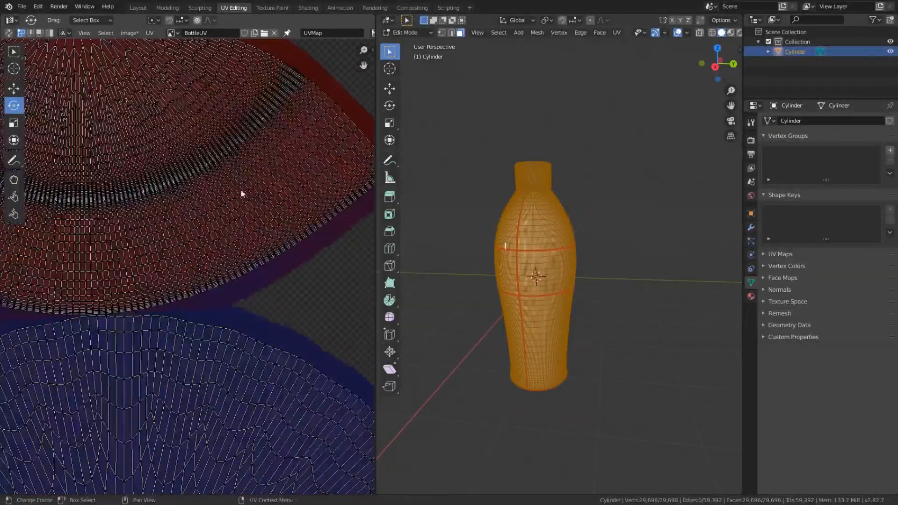
pyautogui.moveTo(242, 193); pyautogui.dragTo(169, 358, button='middle')
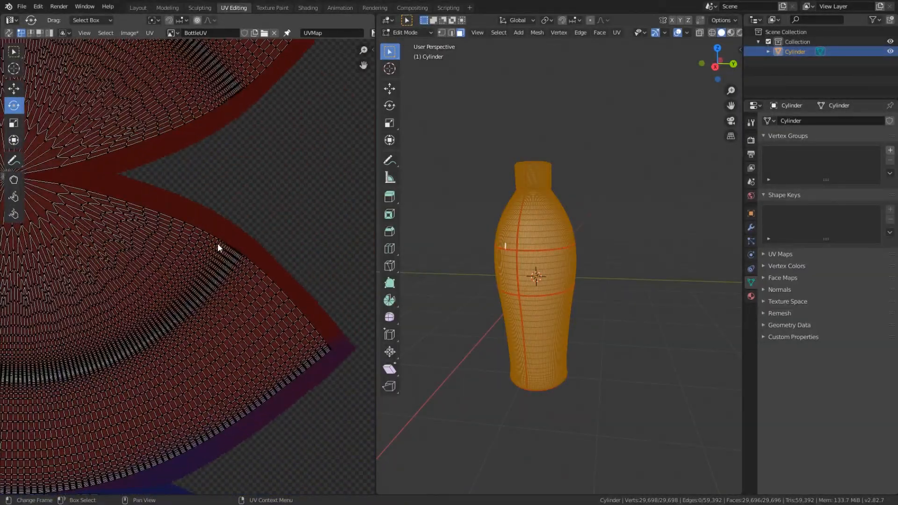
pyautogui.scroll(-6, 206, 328)
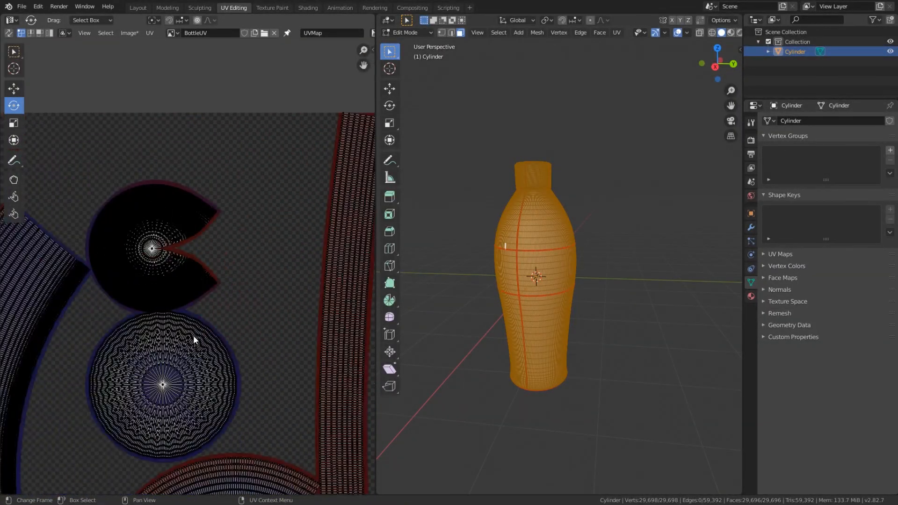
pyautogui.scroll(4, 193, 336)
pyautogui.scroll(-2, 191, 333)
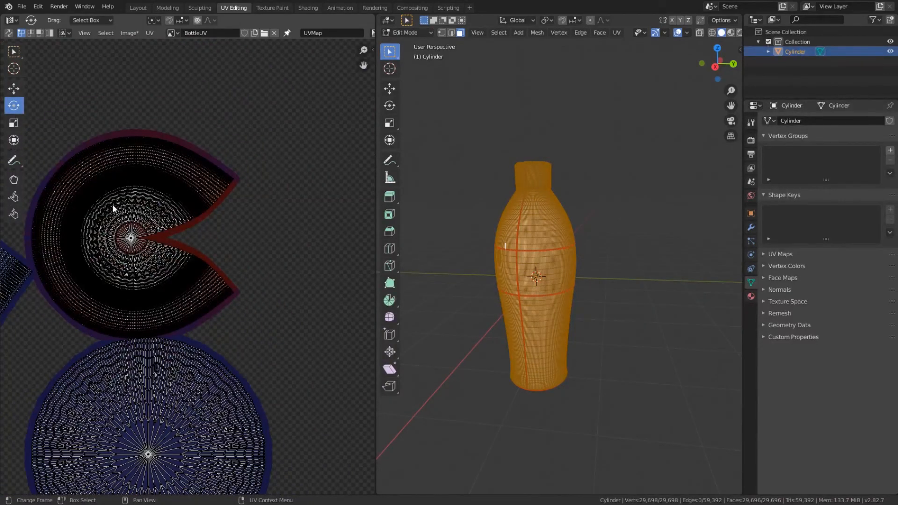
pyautogui.scroll(10, 212, 380)
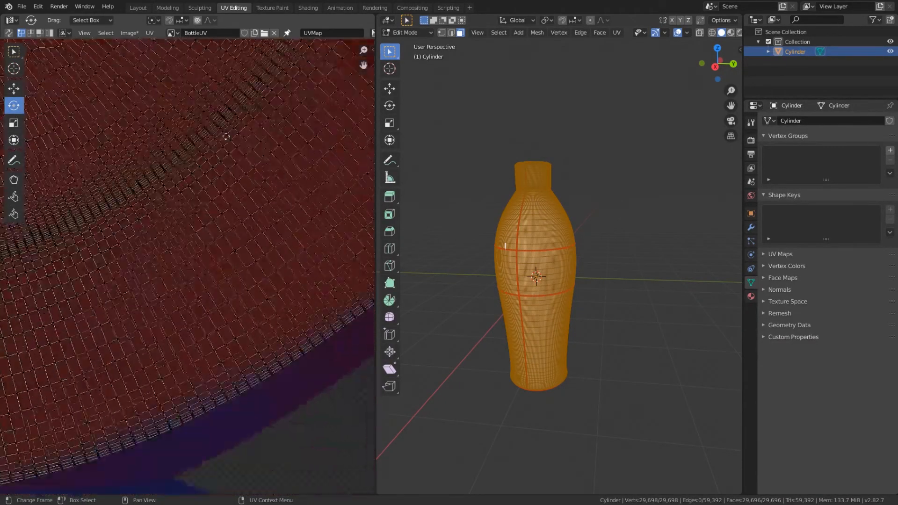
pyautogui.scroll(2, 230, 343)
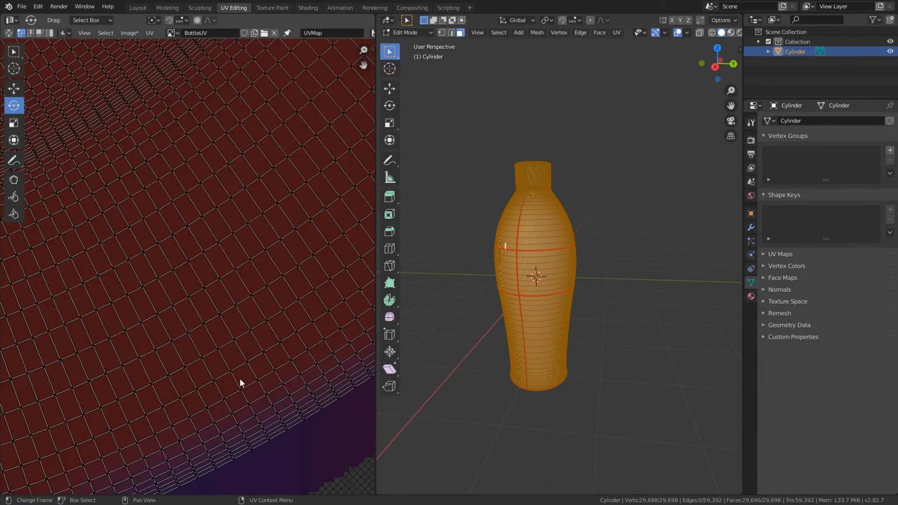
pyautogui.scroll(-8, 154, 277)
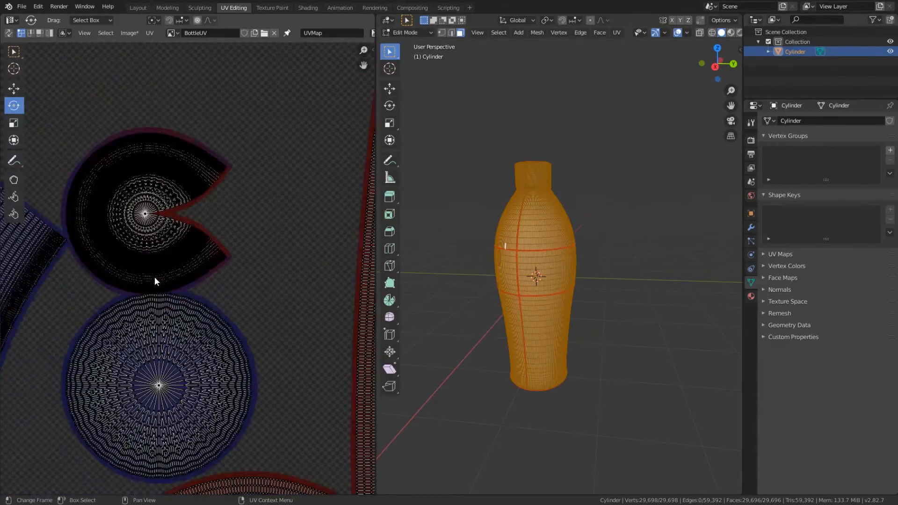
pyautogui.scroll(2, 170, 293)
pyautogui.scroll(-1, 184, 293)
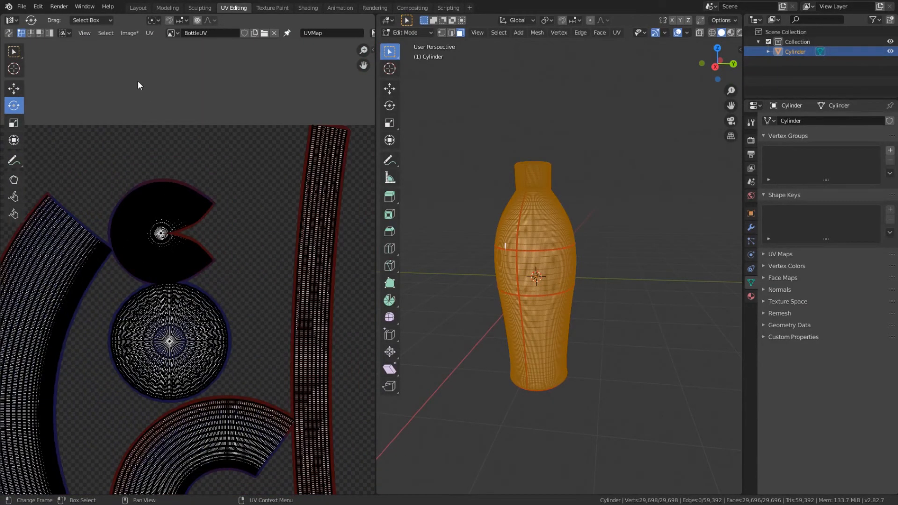
# Step: Save the baked image as BottleUV.png in the Models folder on drive E and open that file in Photoshop
pyautogui.click(129, 34)
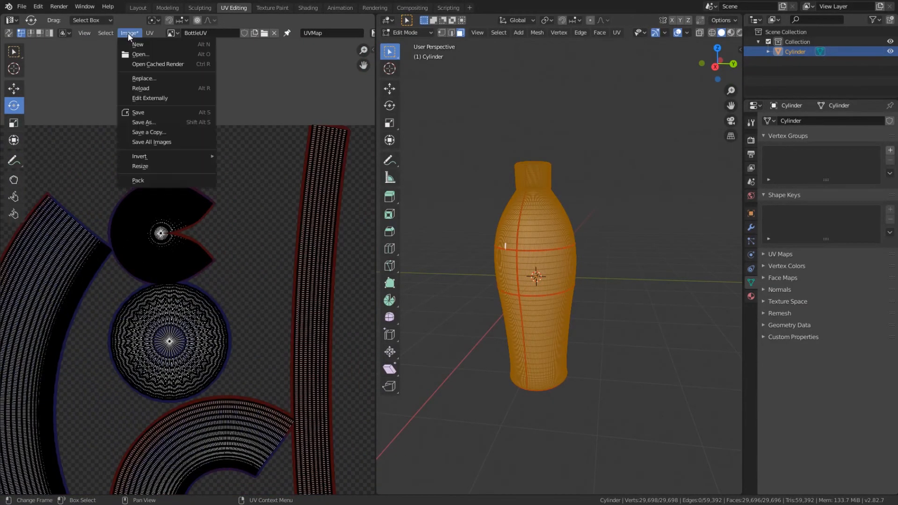
pyautogui.click(159, 122)
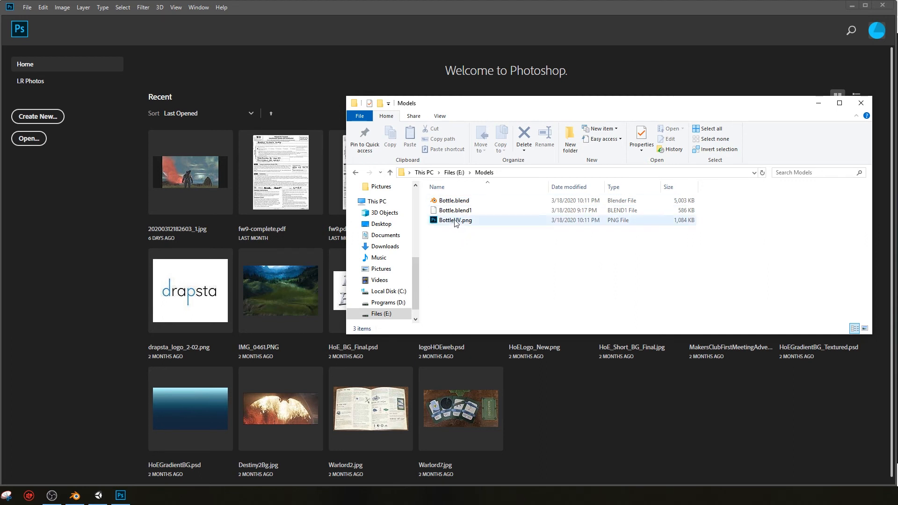
pyautogui.moveTo(455, 223); pyautogui.dragTo(153, 227)
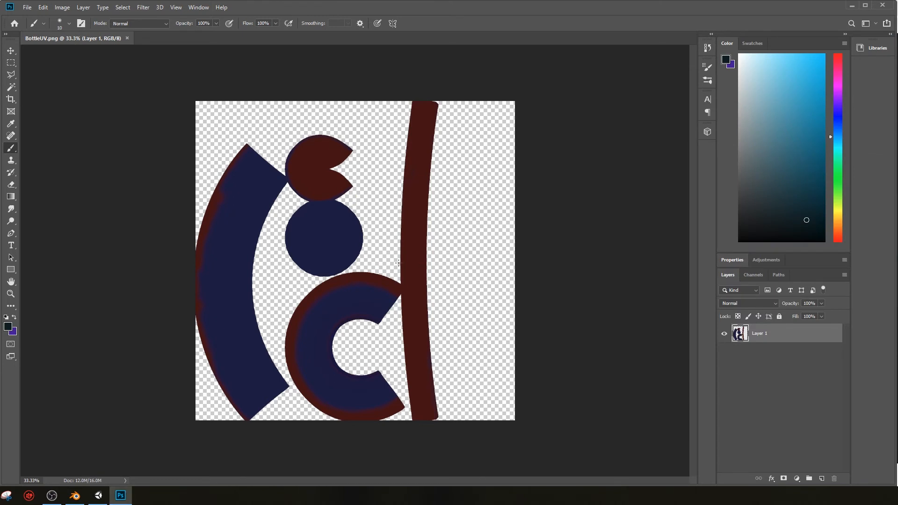
pyautogui.keyDown('alt'); pyautogui.scroll(5, 399, 263); pyautogui.keyUp('alt')
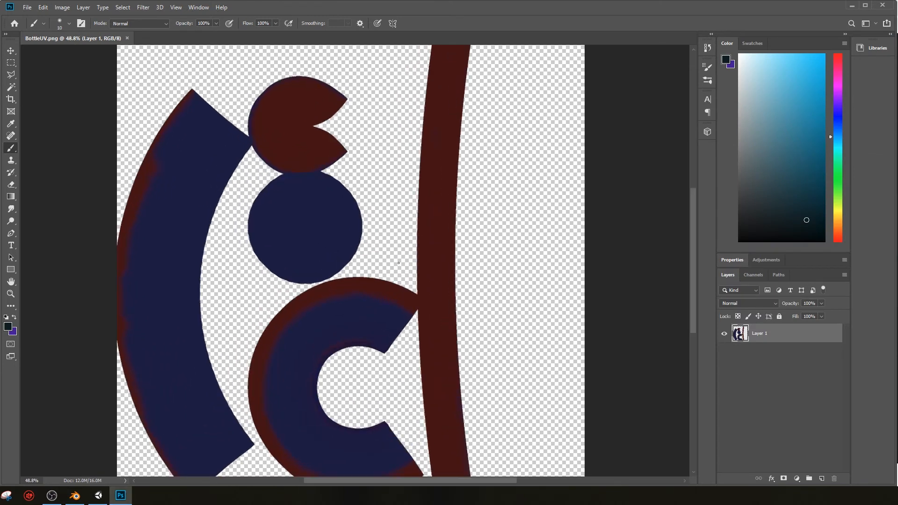
pyautogui.keyDown('alt'); pyautogui.scroll(-2, 398, 263); pyautogui.keyUp('alt')
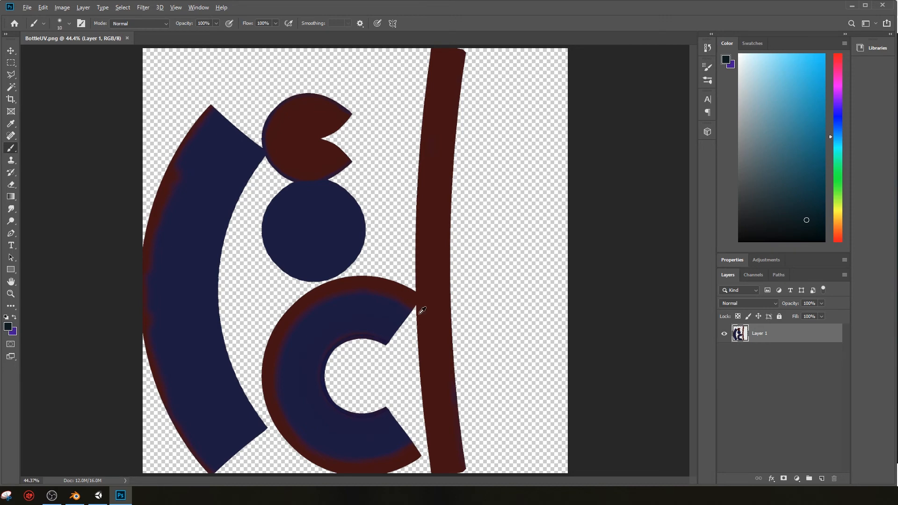
pyautogui.keyDown('alt'); pyautogui.scroll(6, 421, 309); pyautogui.keyUp('alt')
pyautogui.keyDown('alt'); pyautogui.scroll(-6, 421, 309); pyautogui.keyUp('alt')
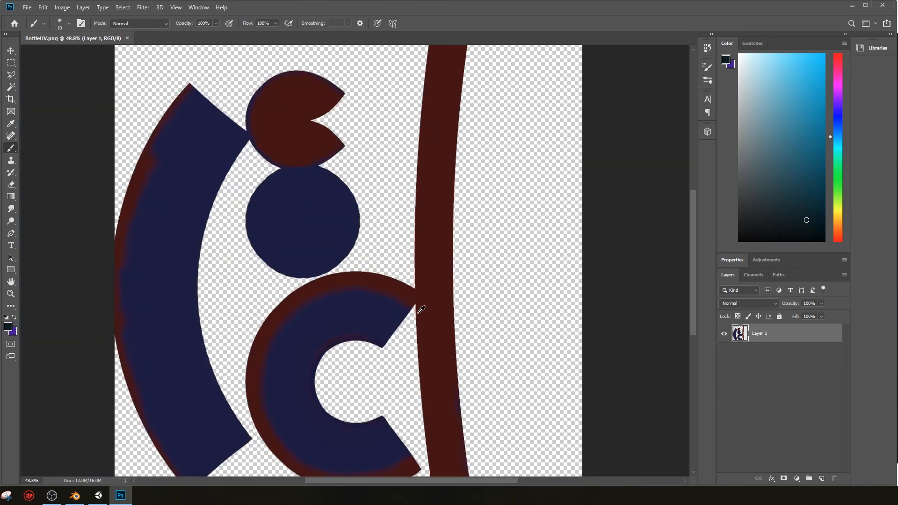
# Step: Apply a Brightness/Contrast adjustment of brightness 98 and contrast -12 to Layer 1, and activate the Brush tool
pyautogui.click(63, 7)
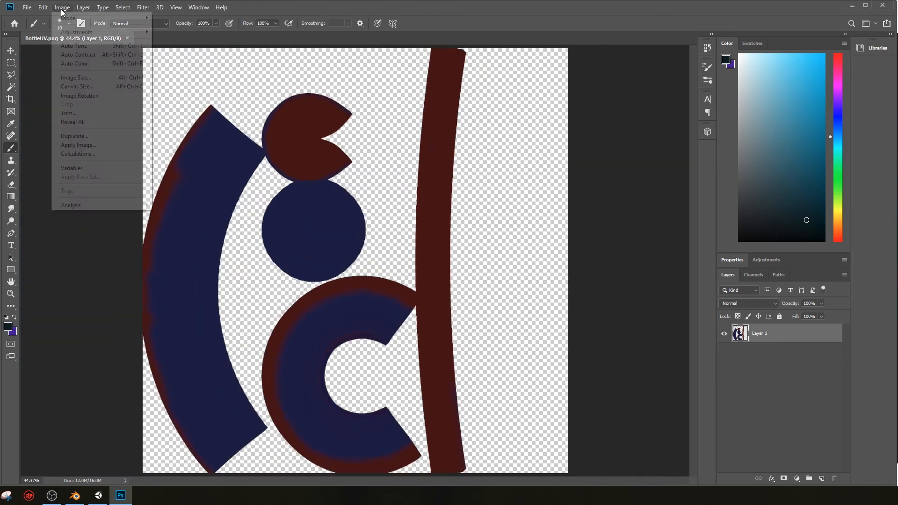
pyautogui.moveTo(69, 36)
pyautogui.click(280, 31)
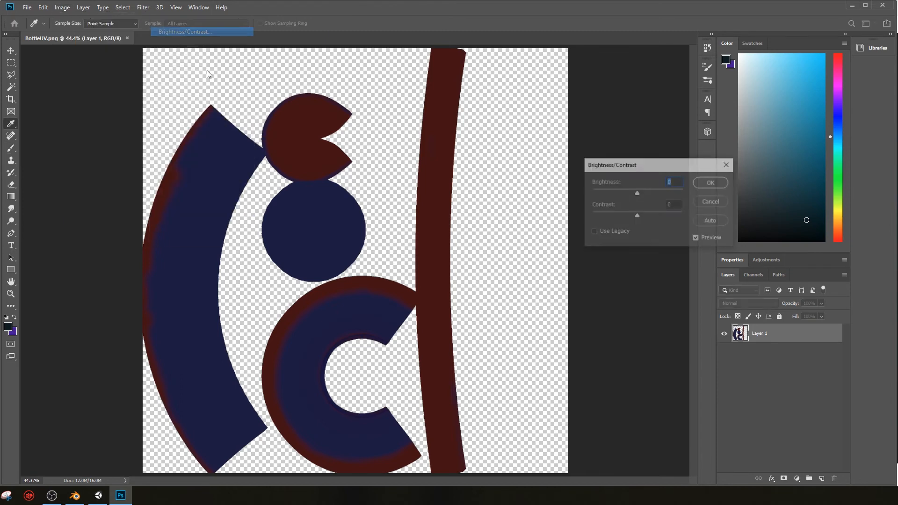
pyautogui.moveTo(637, 193); pyautogui.dragTo(662, 197)
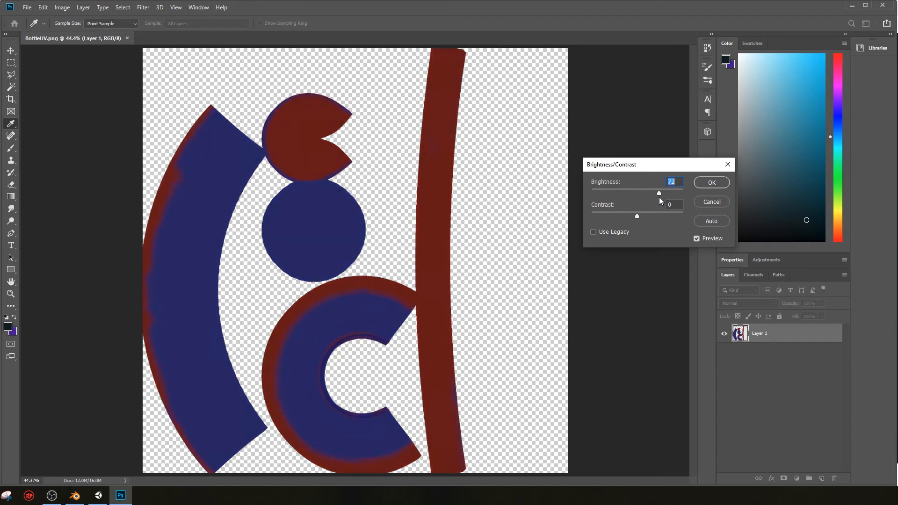
pyautogui.moveTo(637, 216); pyautogui.dragTo(627, 215)
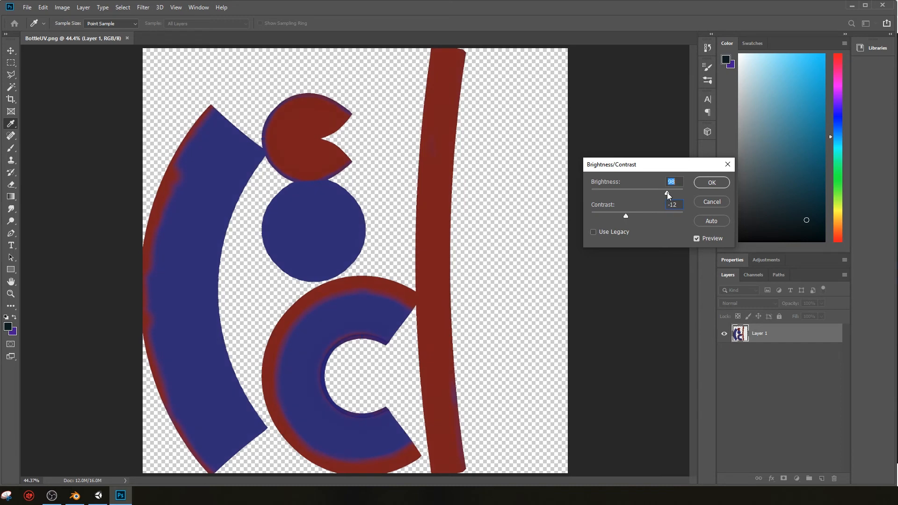
pyautogui.click(711, 183)
pyautogui.press('b')
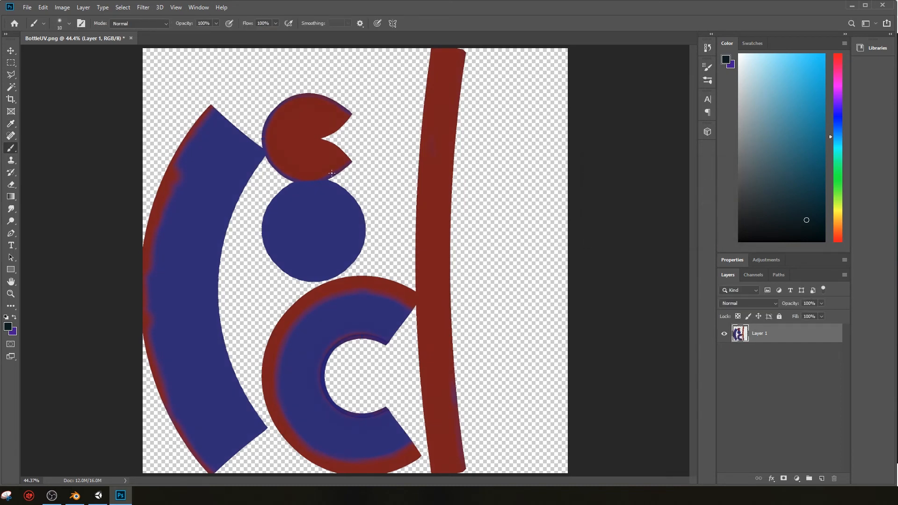
# Step: Select the red notched-disc island with the Quick Selection tool
pyautogui.keyDown('alt'); pyautogui.scroll(4, 331, 173); pyautogui.keyUp('alt')
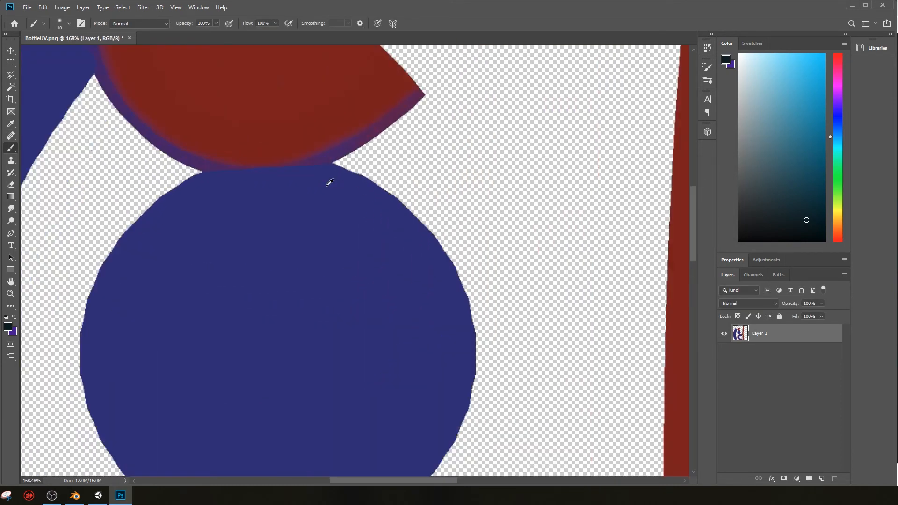
pyautogui.keyDown('alt'); pyautogui.scroll(3, 328, 181); pyautogui.keyUp('alt')
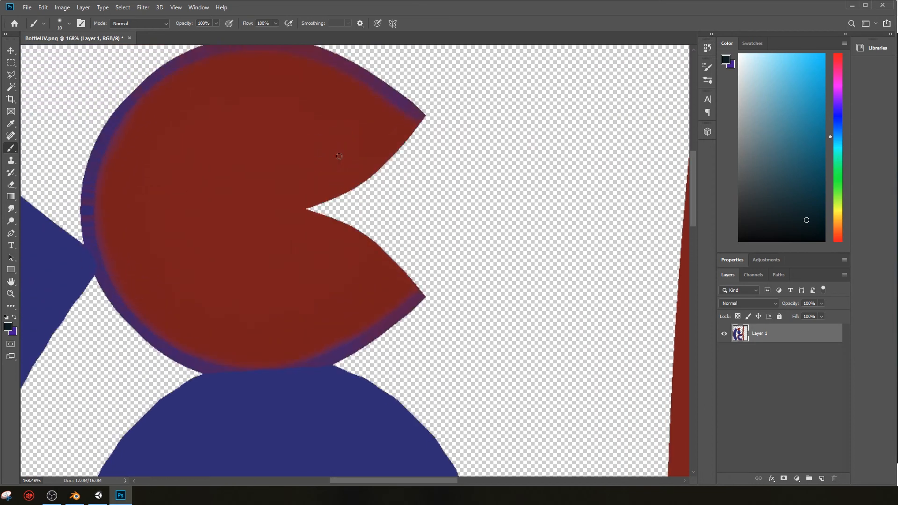
pyautogui.scroll(1, 179, 163)
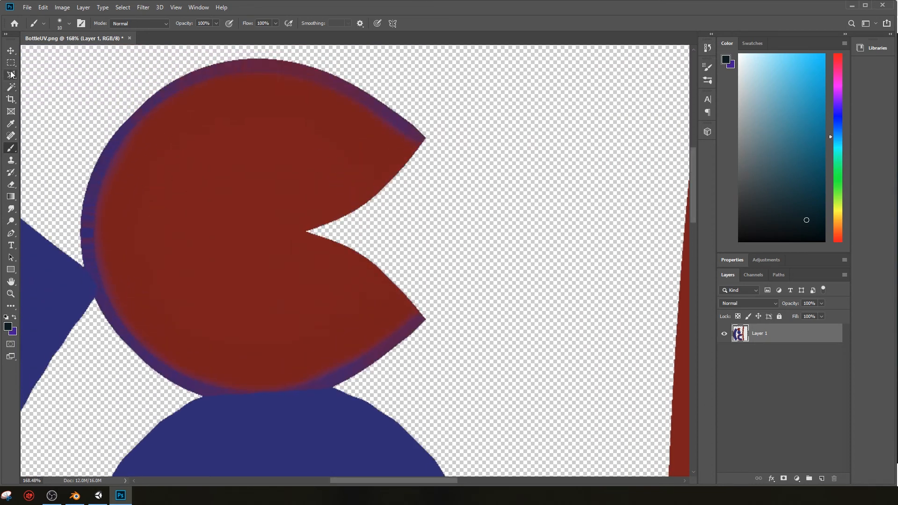
pyautogui.click(12, 87)
pyautogui.scroll(-3, 257, 180)
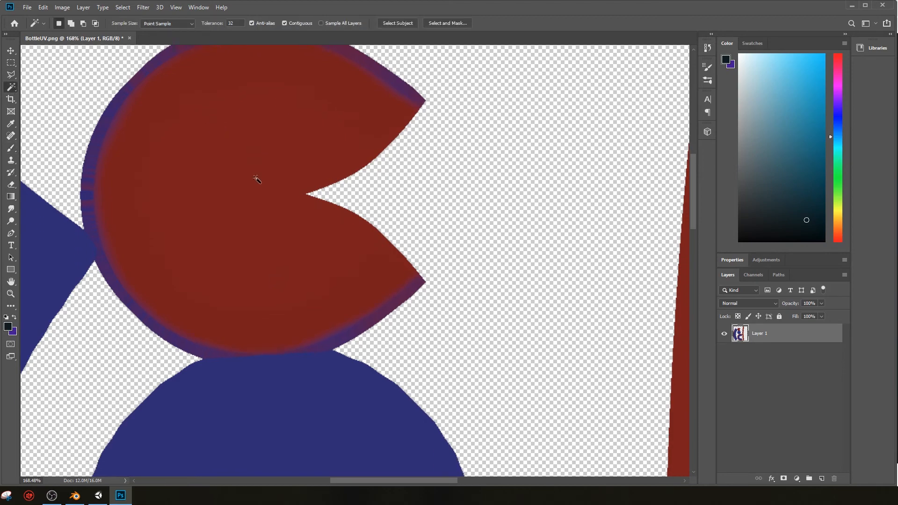
pyautogui.keyDown('alt'); pyautogui.scroll(-5, 261, 182); pyautogui.keyUp('alt')
pyautogui.scroll(-3, 270, 248)
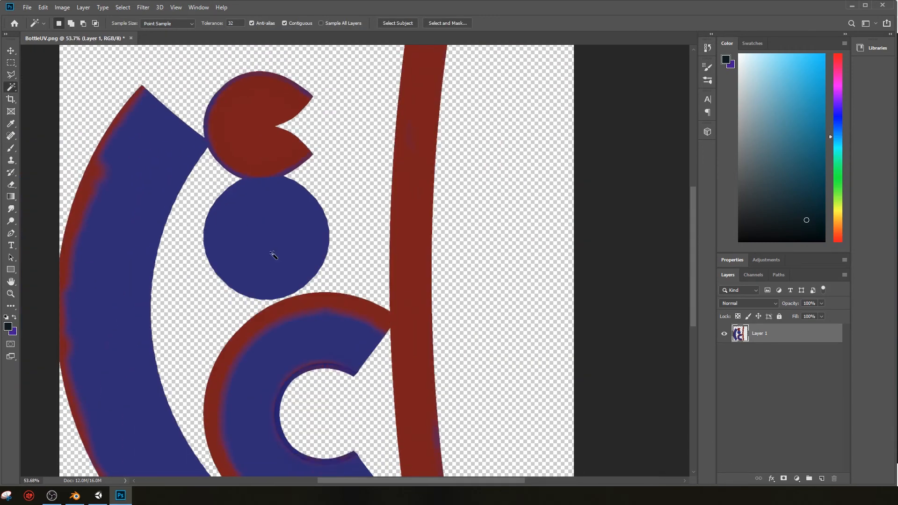
pyautogui.scroll(3, 270, 253)
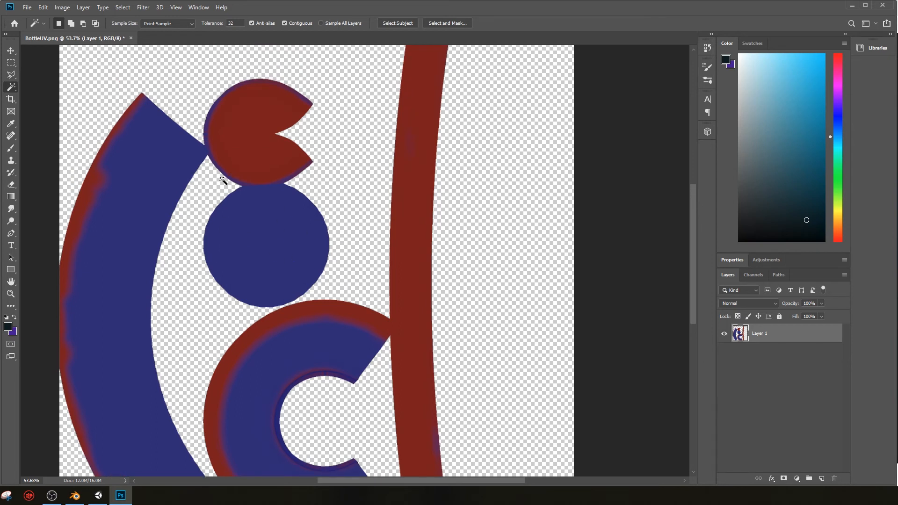
pyautogui.click(12, 75)
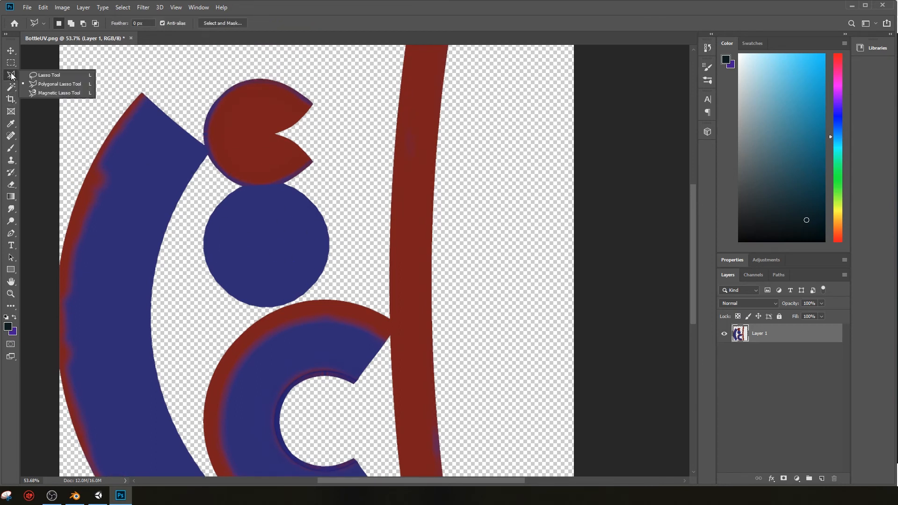
pyautogui.click(11, 88)
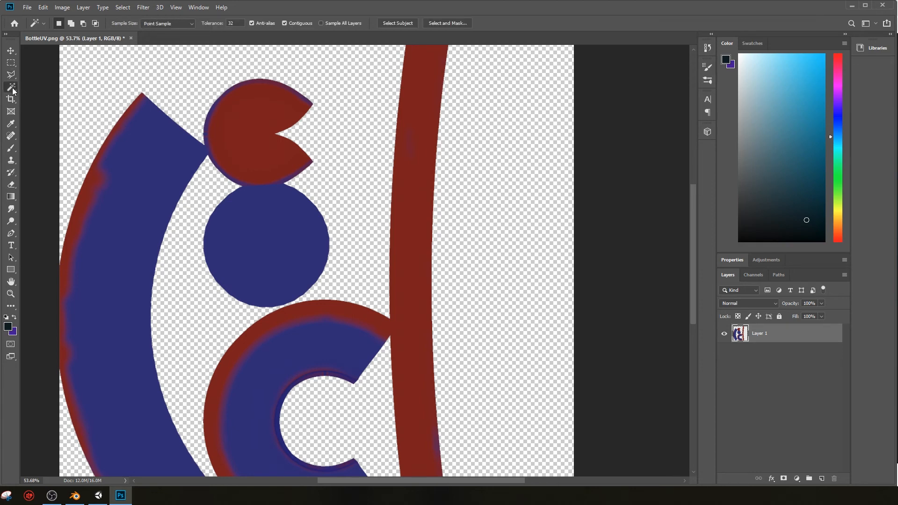
pyautogui.click(55, 87)
pyautogui.moveTo(273, 128); pyautogui.dragTo(257, 130)
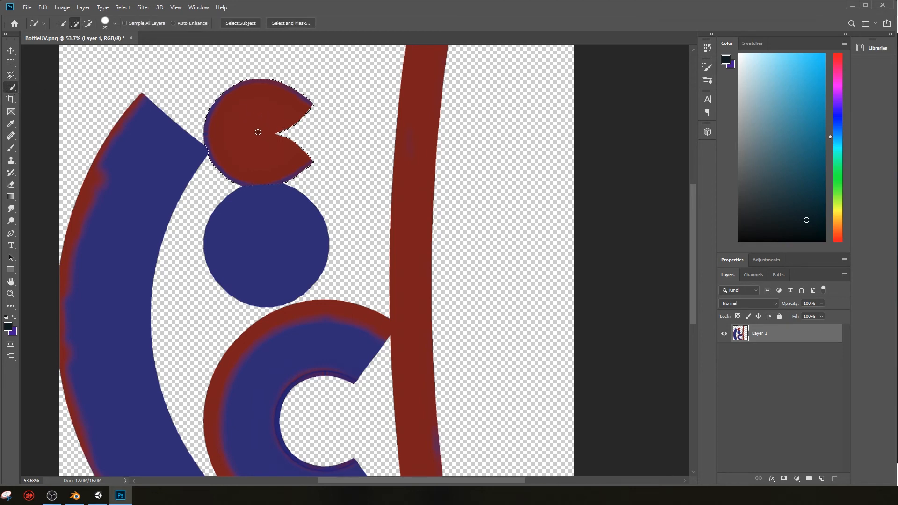
# Step: Sample the island's red and fill the purple rim of the selected notched disc with the Paint Bucket
pyautogui.keyDown('alt'); pyautogui.scroll(5, 236, 129); pyautogui.keyUp('alt')
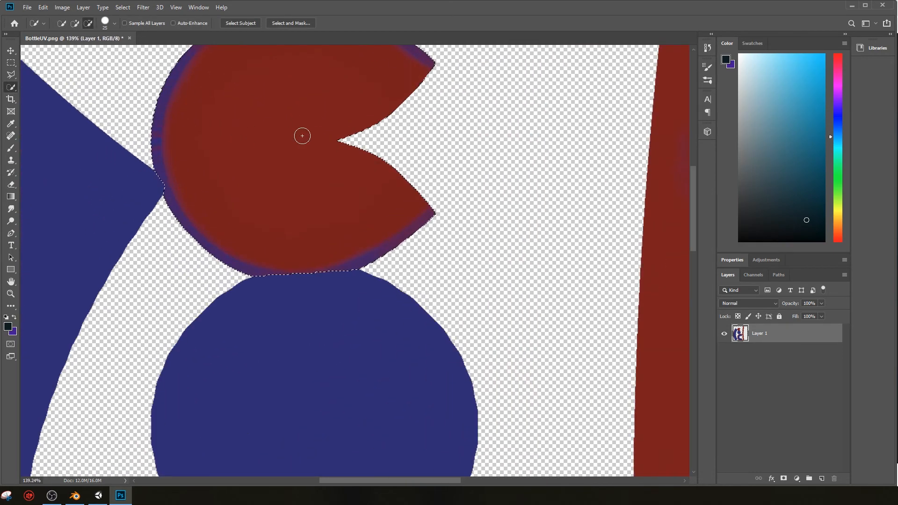
pyautogui.scroll(5, 351, 132)
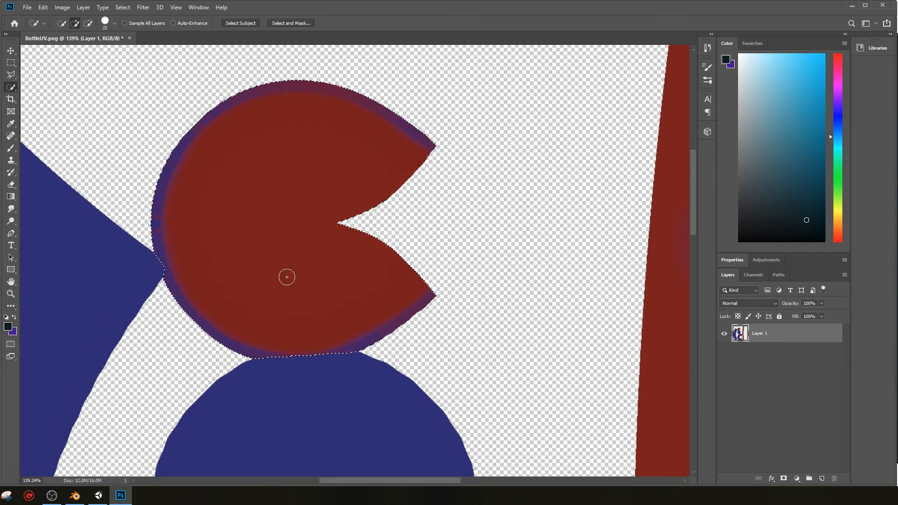
pyautogui.scroll(-7, 287, 276)
pyautogui.keyDown('alt'); pyautogui.scroll(-5, 284, 245); pyautogui.keyUp('alt')
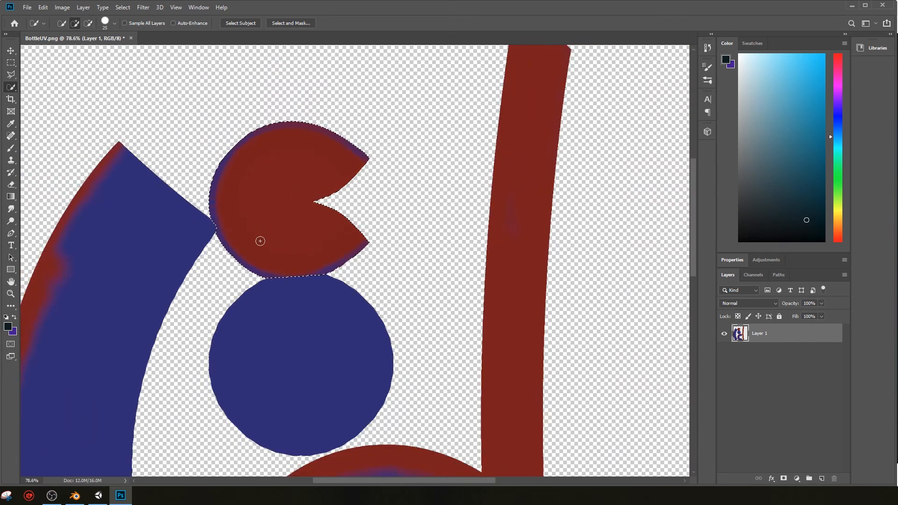
pyautogui.scroll(3, 261, 240)
pyautogui.keyDown('alt'); pyautogui.scroll(5, 295, 253); pyautogui.keyUp('alt')
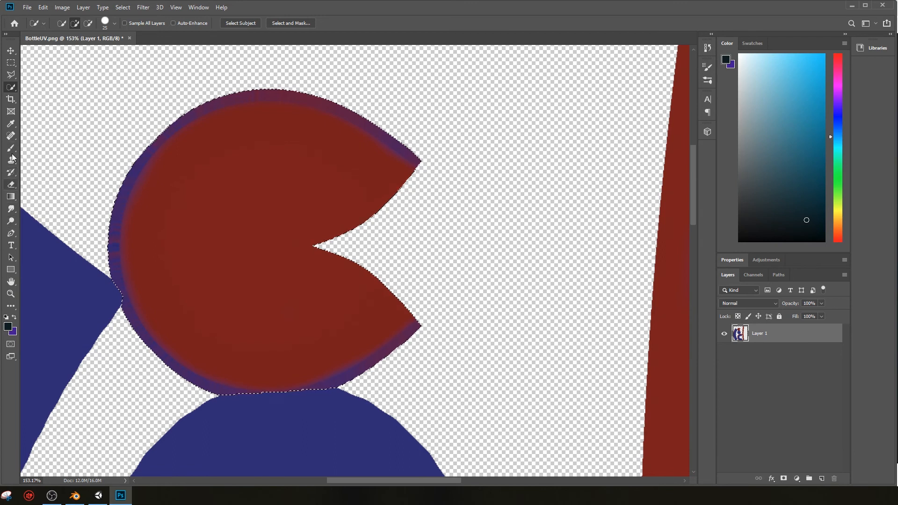
pyautogui.click(10, 124)
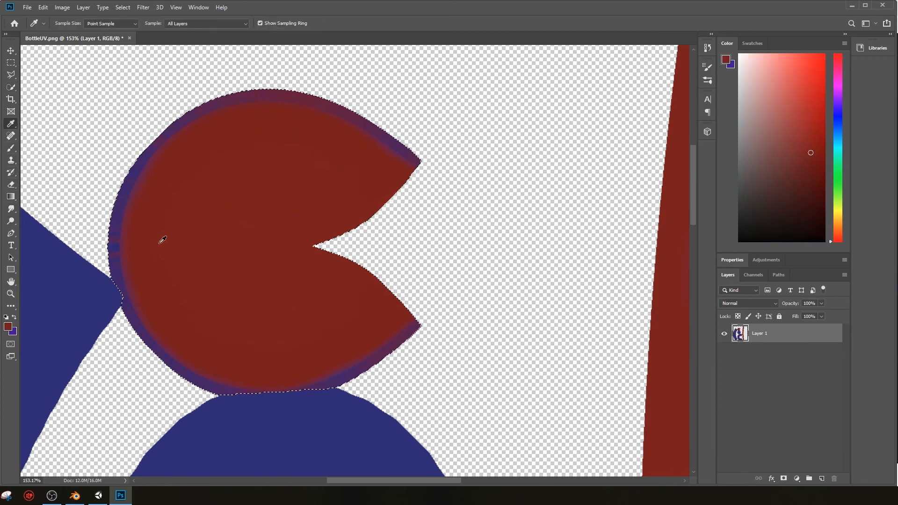
pyautogui.press('g')
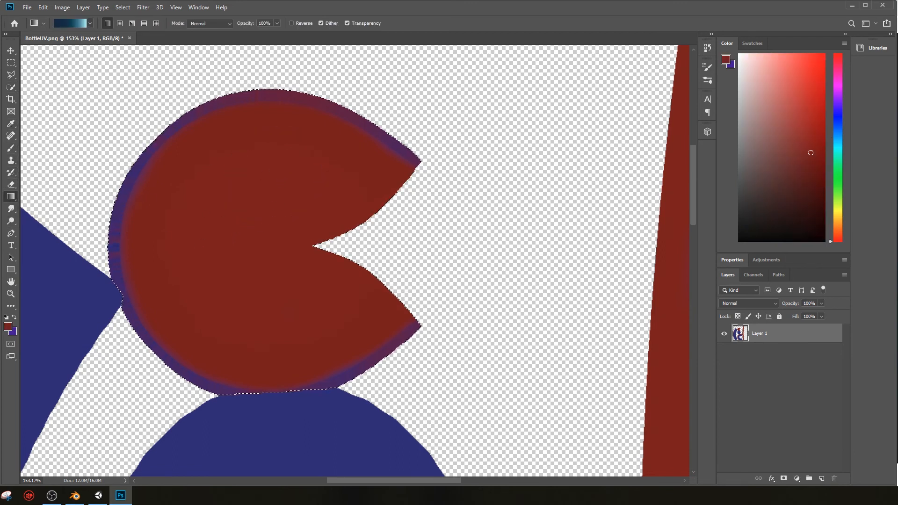
pyautogui.rightClick(11, 198)
pyautogui.click(34, 206)
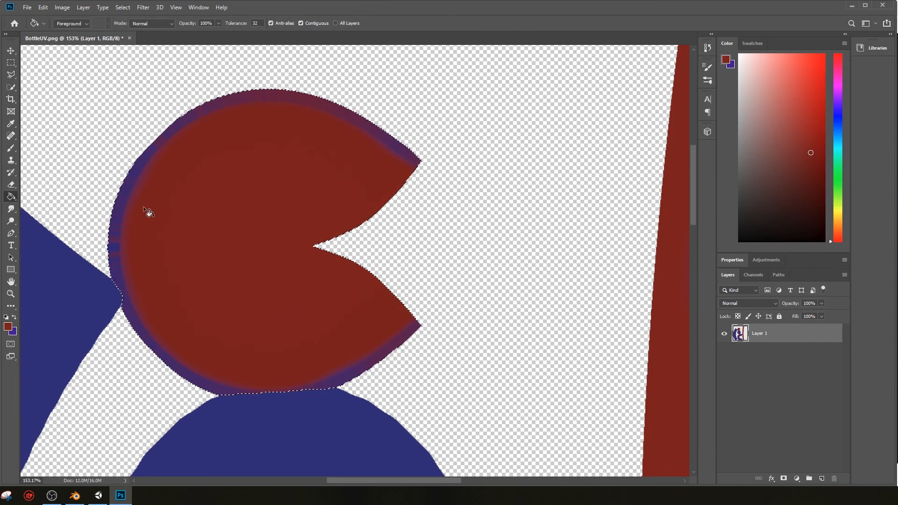
pyautogui.click(122, 200)
pyautogui.click(162, 142)
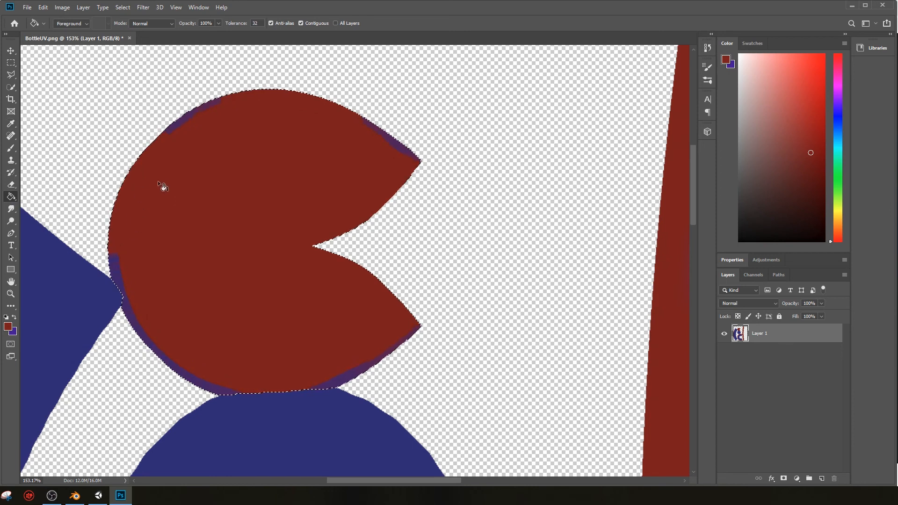
# Step: Enlarge the brush to 60 and paint the leftover purple patches along the notched disc's rim red
pyautogui.press('b')
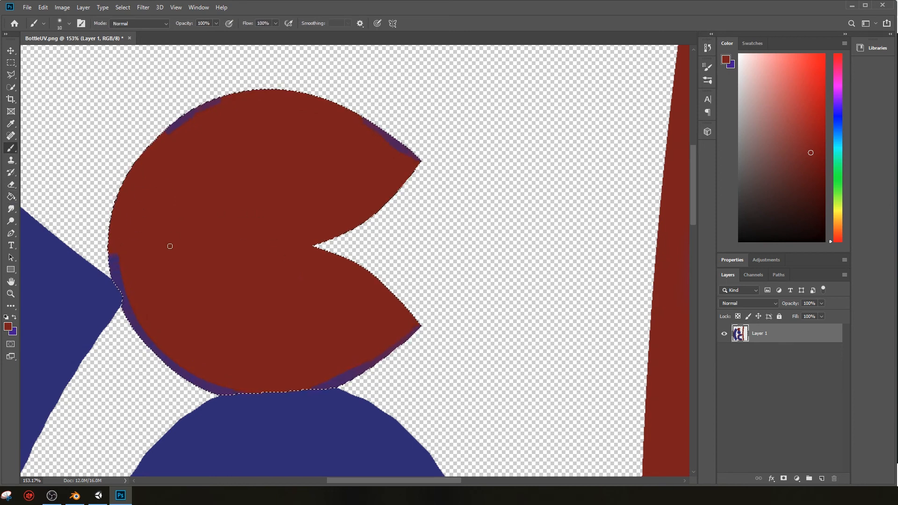
pyautogui.press(']')
pyautogui.press(']')
pyautogui.press(']')
pyautogui.press(']')
pyautogui.press(']')
pyautogui.press(']')
pyautogui.press(']')
pyautogui.press(']')
pyautogui.press(']')
pyautogui.moveTo(165, 246)
pyautogui.mouseDown()
pyautogui.moveTo(104, 257)
pyautogui.moveTo(156, 367)
pyautogui.moveTo(163, 325)
pyautogui.moveTo(215, 371)
pyautogui.moveTo(397, 315)
pyautogui.moveTo(464, 156)
pyautogui.moveTo(233, 111)
pyautogui.moveTo(263, 137)
pyautogui.moveTo(361, 120)
pyautogui.moveTo(197, 127)
pyautogui.mouseUp()
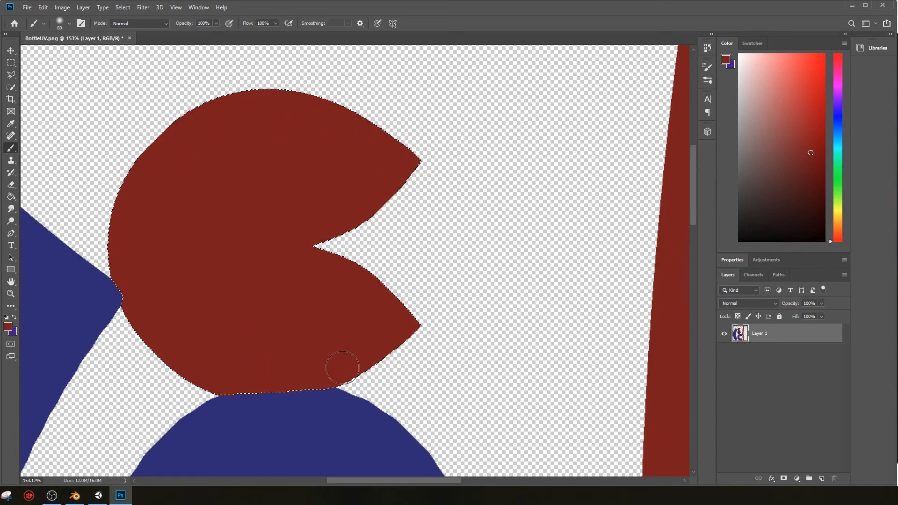
pyautogui.scroll(-2, 402, 325)
pyautogui.keyDown('alt'); pyautogui.scroll(-5, 410, 318); pyautogui.keyUp('alt')
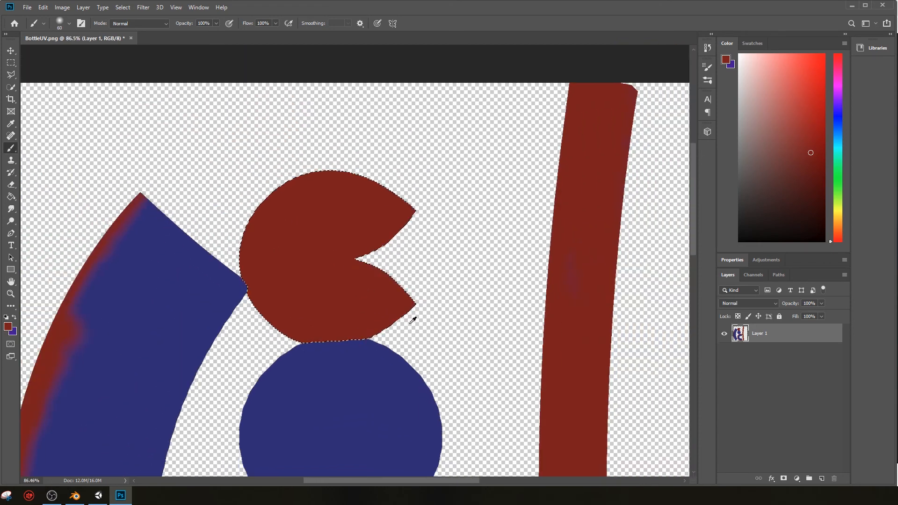
# Step: Add the long curved blue island with the red outer edge to the selection using the Quick Selection tool
pyautogui.scroll(-5, 324, 322)
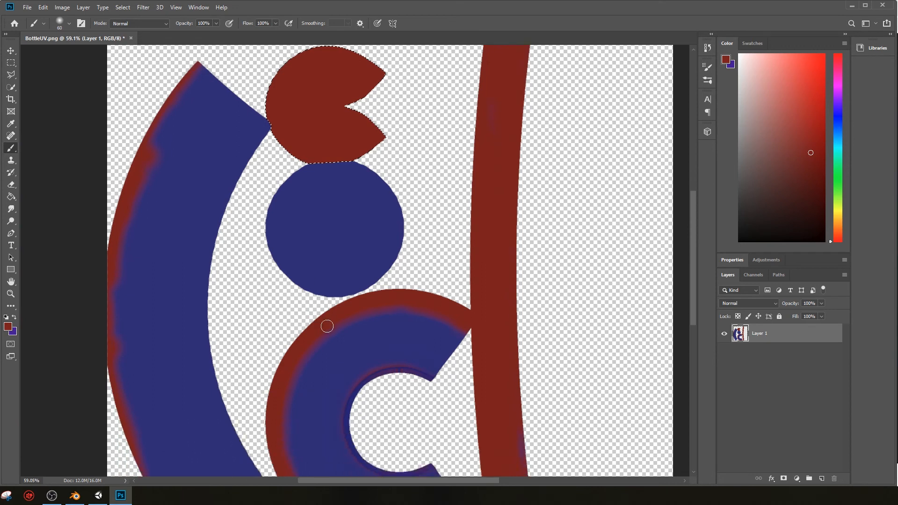
pyautogui.scroll(1, 333, 332)
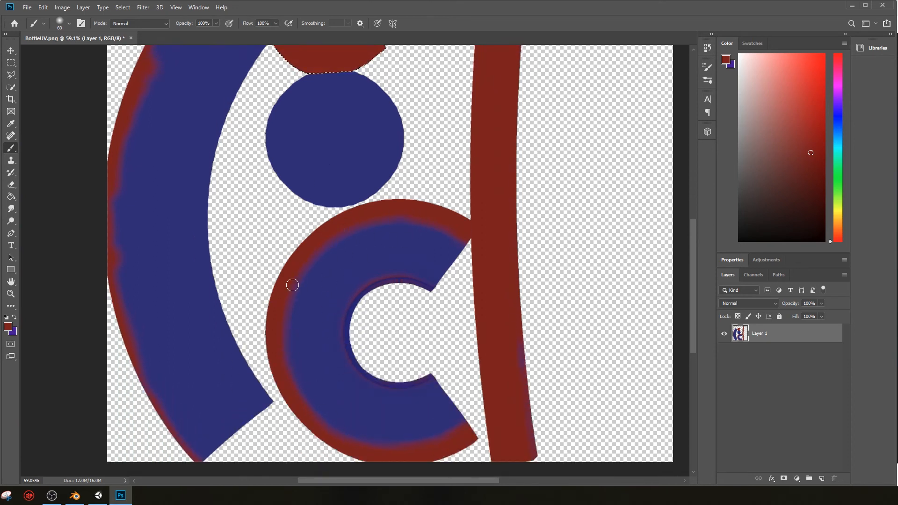
pyautogui.scroll(2, 155, 94)
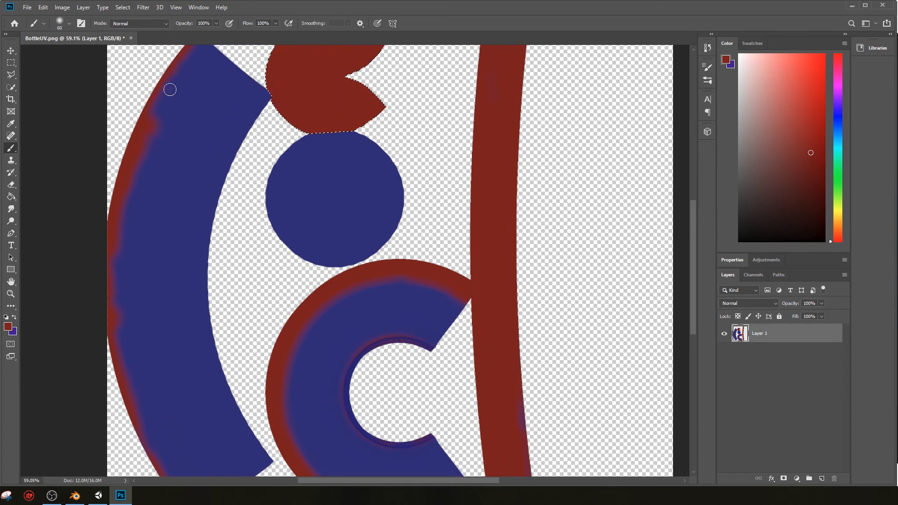
pyautogui.scroll(1, 211, 133)
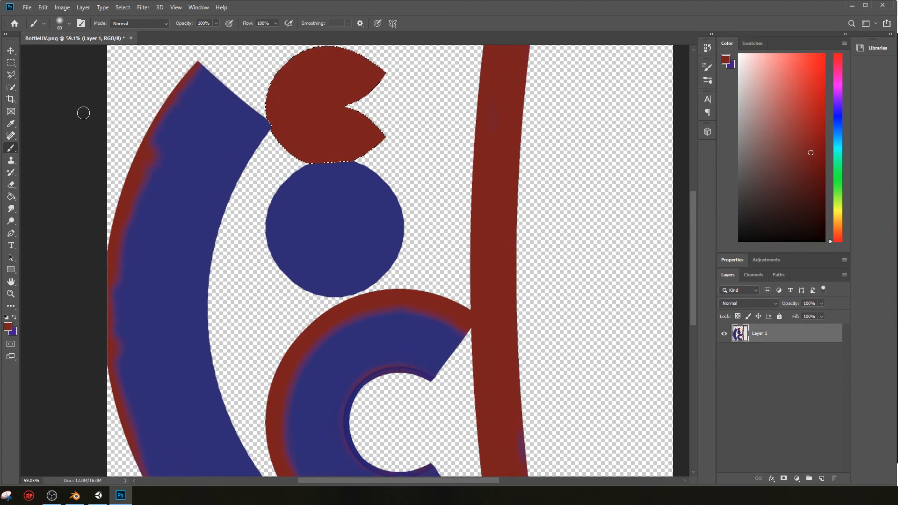
pyautogui.click(12, 78)
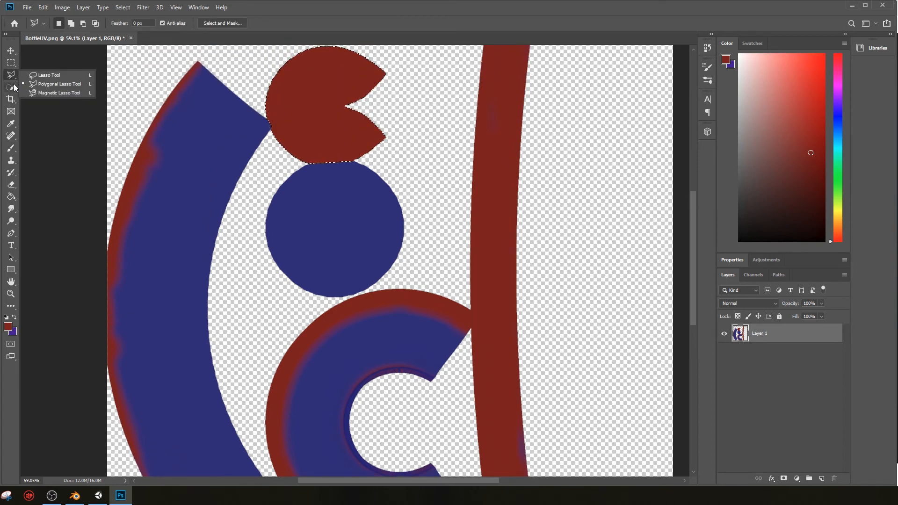
pyautogui.click(12, 88)
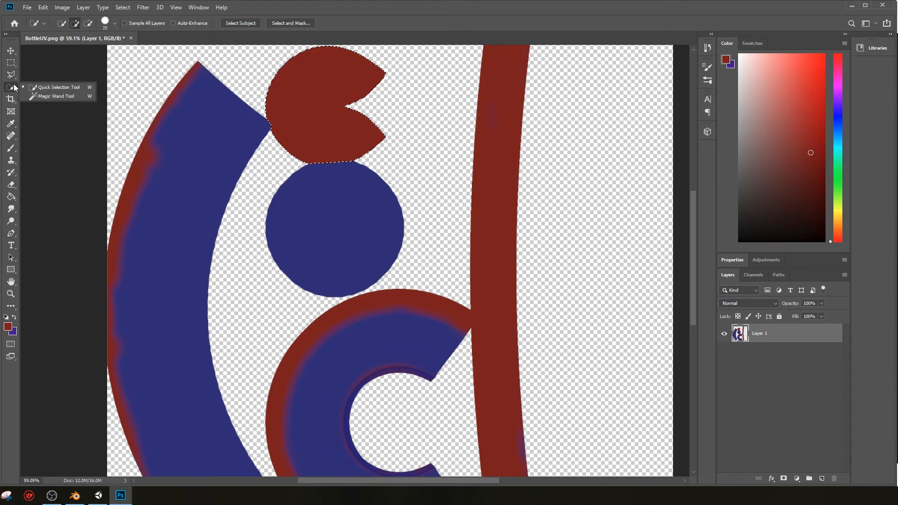
pyautogui.click(204, 91)
pyautogui.moveTo(145, 217); pyautogui.dragTo(159, 403)
# Step: Remove the red notched disc from the selection, leaving only the long curved blue island selected
pyautogui.scroll(-3, 169, 381)
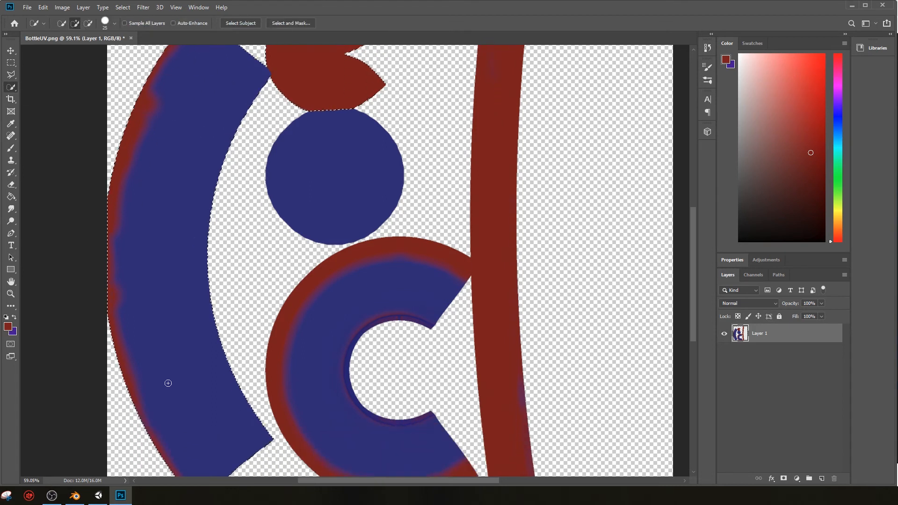
pyautogui.scroll(2, 140, 163)
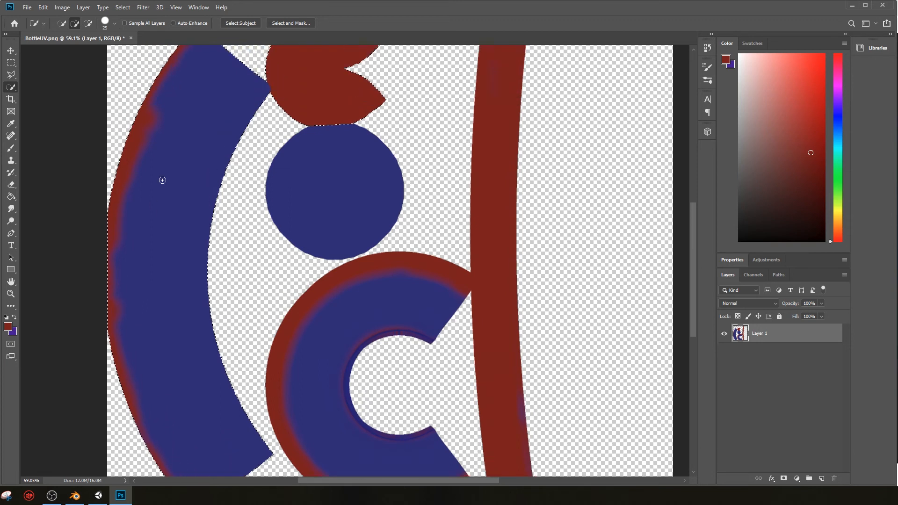
pyautogui.scroll(2, 180, 172)
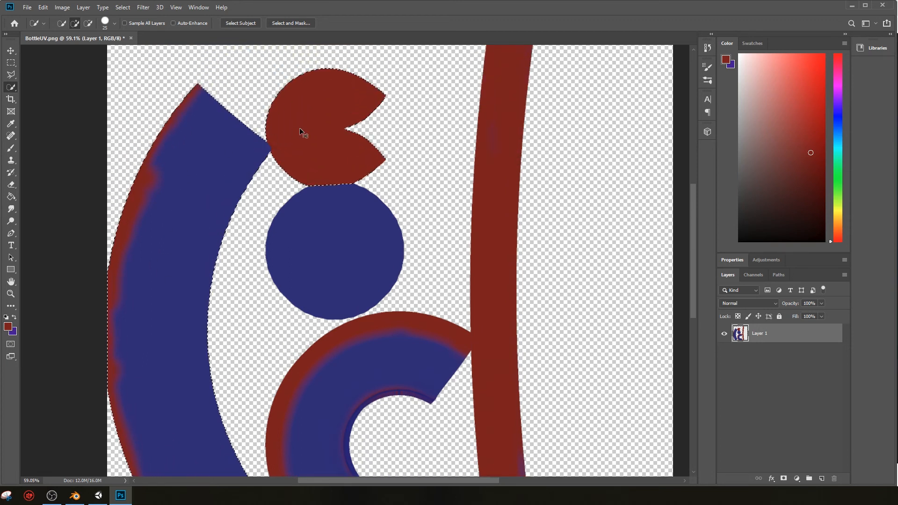
pyautogui.keyDown('alt'); pyautogui.click(289, 138); pyautogui.keyUp('alt')
# Step: Sample the blue of the selected curved island and brush it over the red along its entire outer edge
pyautogui.scroll(-2, 215, 193)
pyautogui.scroll(-1, 214, 192)
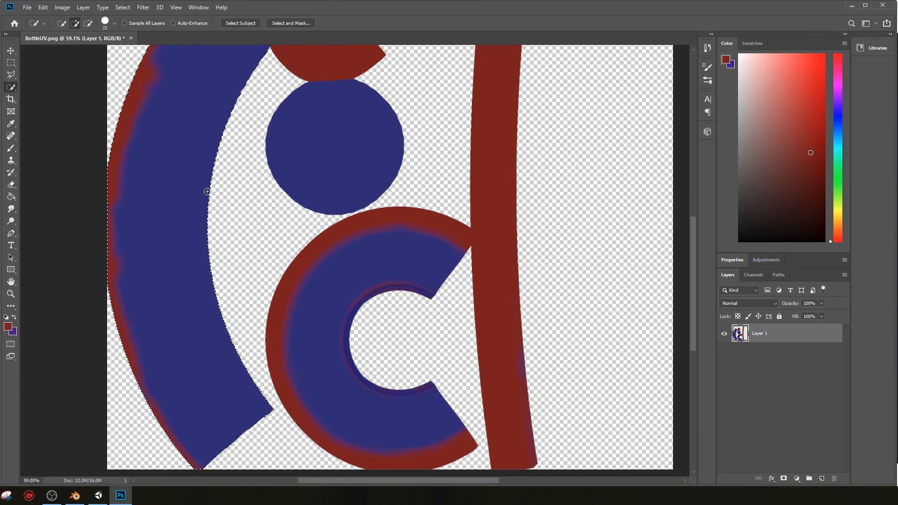
pyautogui.scroll(1, 184, 196)
pyautogui.press('i')
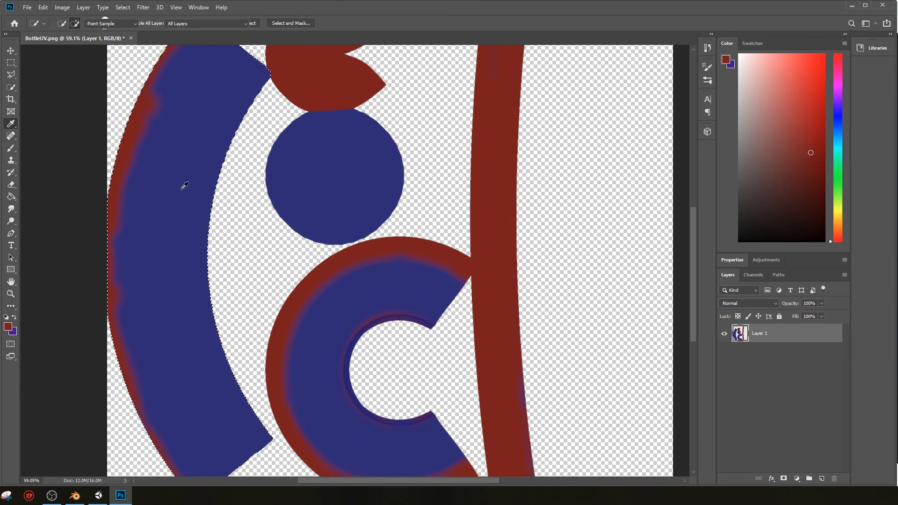
pyautogui.click(186, 165)
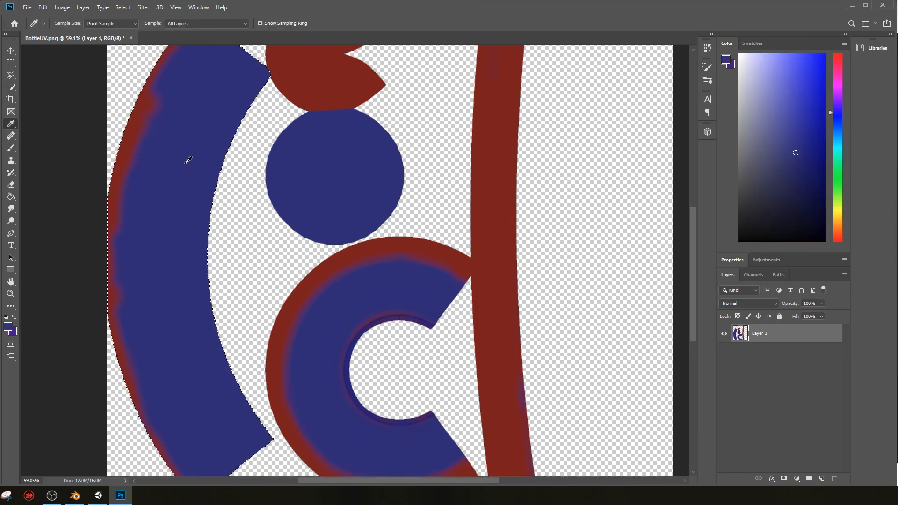
pyautogui.press('b')
pyautogui.moveTo(155, 85)
pyautogui.mouseDown()
pyautogui.moveTo(136, 148)
pyautogui.moveTo(95, 190)
pyautogui.mouseUp()
pyautogui.moveTo(157, 102); pyautogui.dragTo(137, 150)
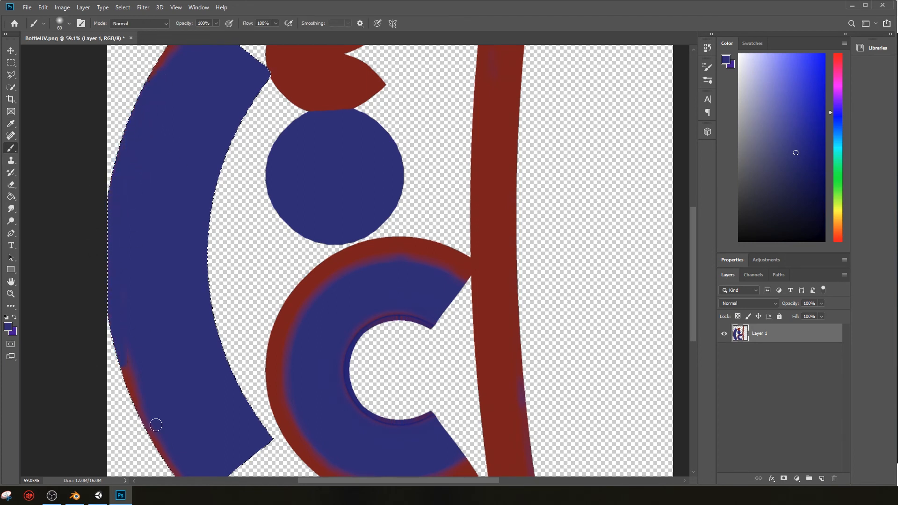
pyautogui.scroll(-2, 139, 336)
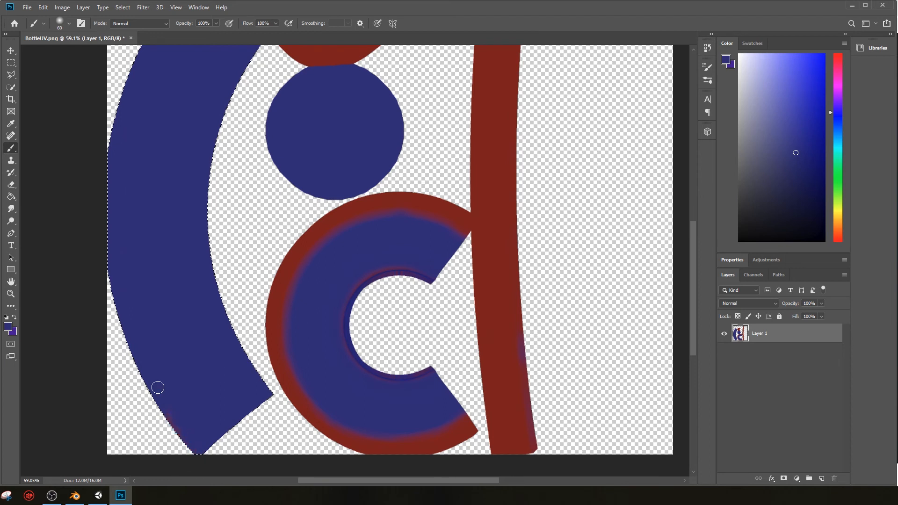
pyautogui.scroll(4, 202, 341)
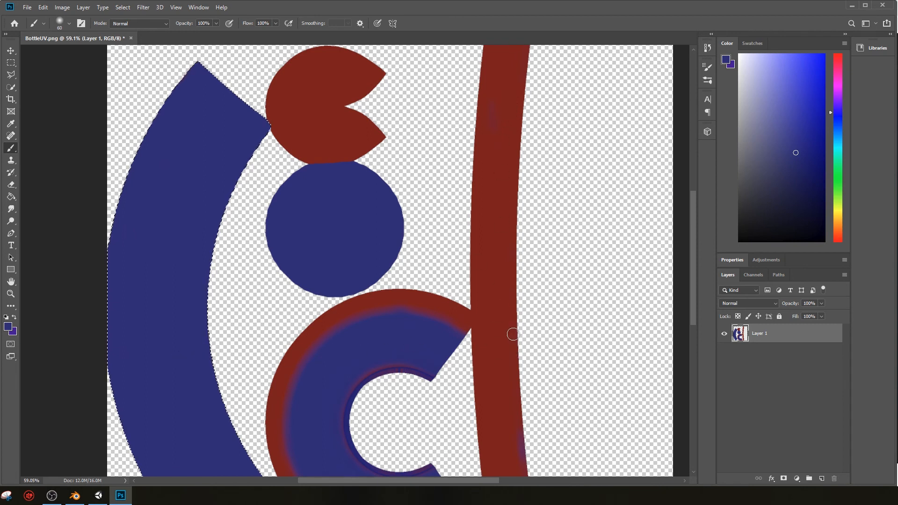
pyautogui.scroll(-5, 512, 333)
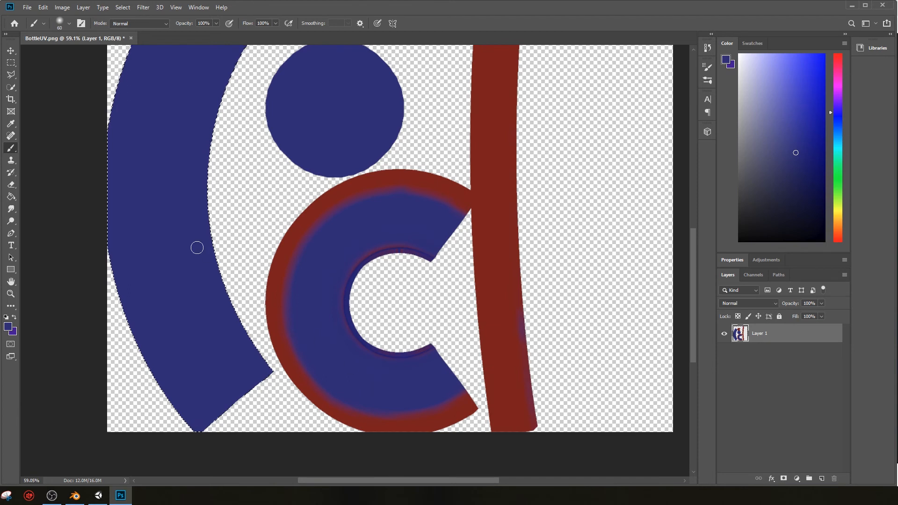
# Step: Select the C-shaped blue island with the Quick Selection tool and remove the long curved blue island from the selection
pyautogui.click(9, 90)
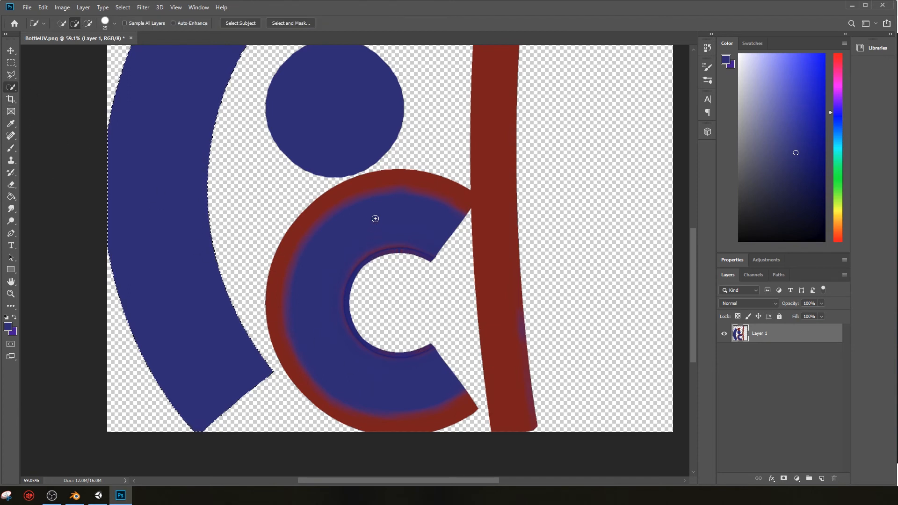
pyautogui.moveTo(375, 218)
pyautogui.mouseDown()
pyautogui.moveTo(305, 275)
pyautogui.moveTo(307, 234)
pyautogui.moveTo(308, 243)
pyautogui.mouseUp()
pyautogui.moveTo(210, 337)
pyautogui.keyDown('alt'); pyautogui.mouseDown()
pyautogui.moveTo(190, 299)
pyautogui.moveTo(202, 295)
pyautogui.mouseUp(); pyautogui.keyUp('alt')
pyautogui.scroll(1, 201, 292)
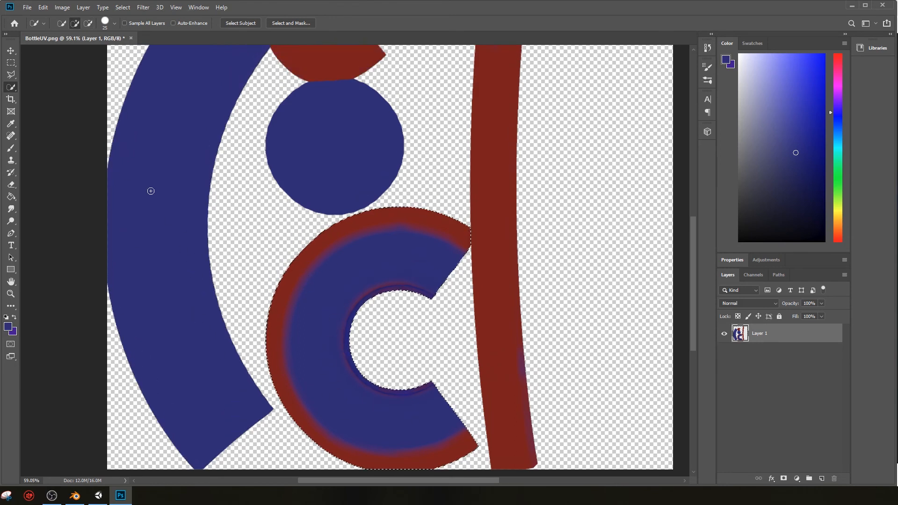
# Step: Brush blue over the purple inner edge and the entire red outer rim of the selected C-shaped island
pyautogui.press('i')
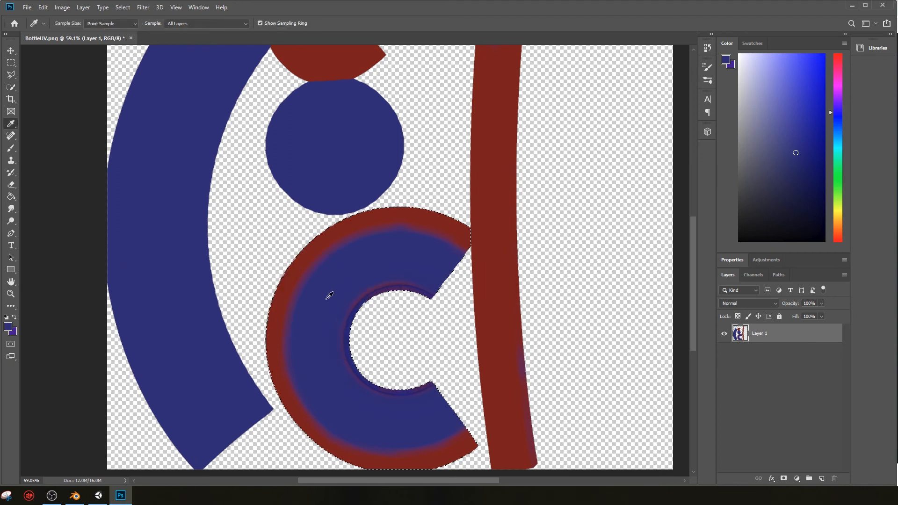
pyautogui.press('b')
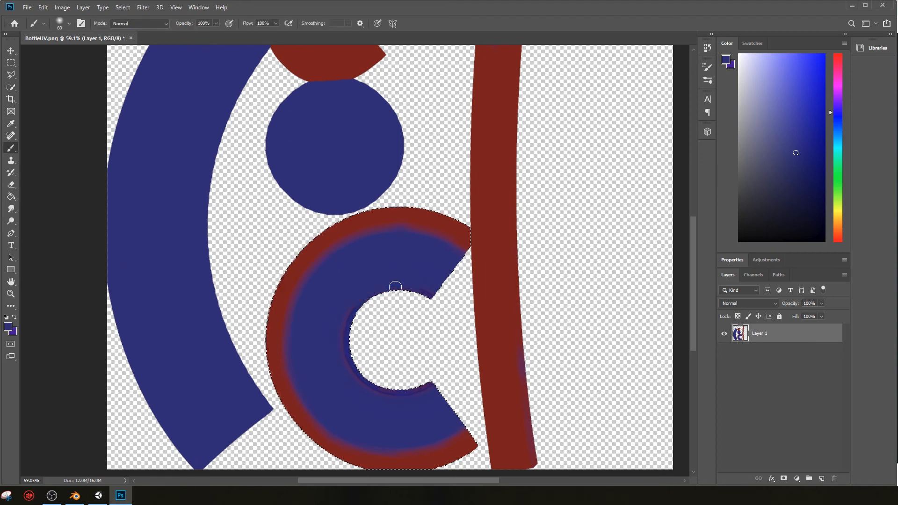
pyautogui.moveTo(448, 269)
pyautogui.mouseDown()
pyautogui.moveTo(381, 389)
pyautogui.moveTo(396, 368)
pyautogui.moveTo(425, 384)
pyautogui.moveTo(457, 218)
pyautogui.moveTo(456, 264)
pyautogui.moveTo(438, 273)
pyautogui.mouseUp()
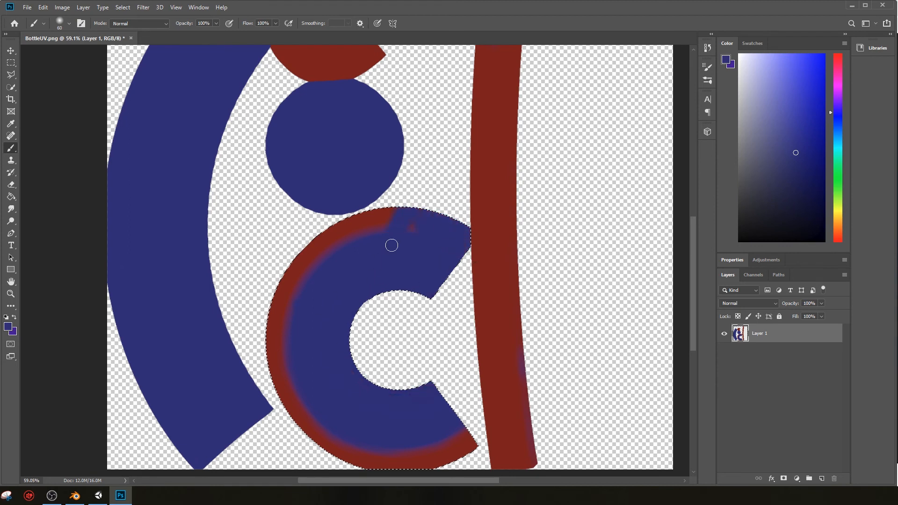
pyautogui.moveTo(391, 245); pyautogui.dragTo(464, 172)
pyautogui.moveTo(360, 237); pyautogui.dragTo(294, 257)
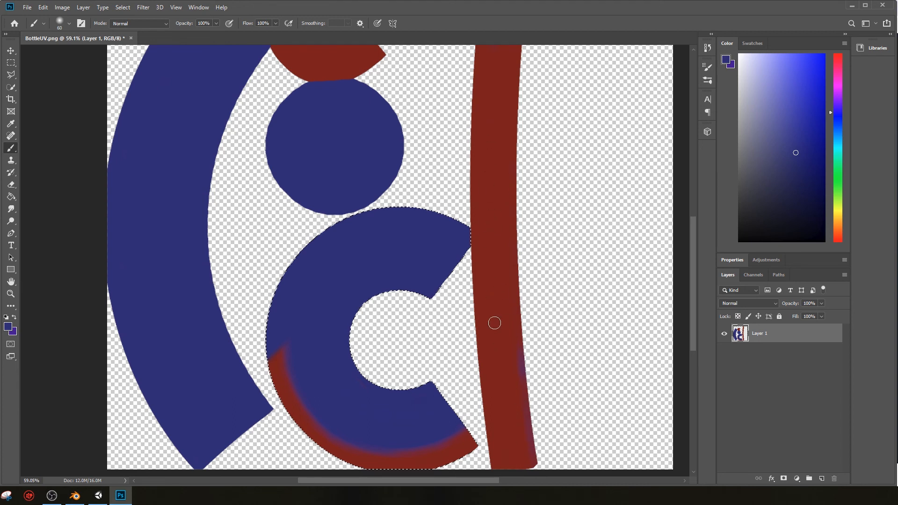
pyautogui.scroll(-1, 386, 296)
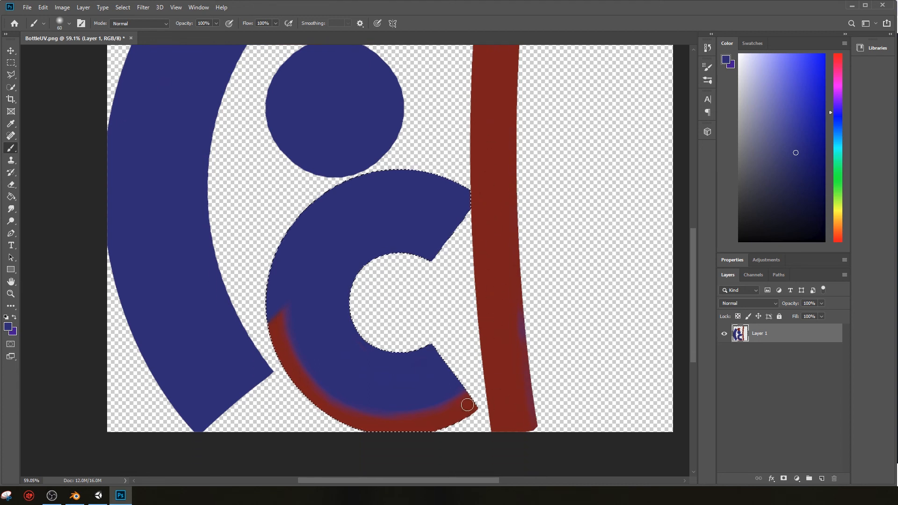
pyautogui.moveTo(464, 409); pyautogui.dragTo(460, 387)
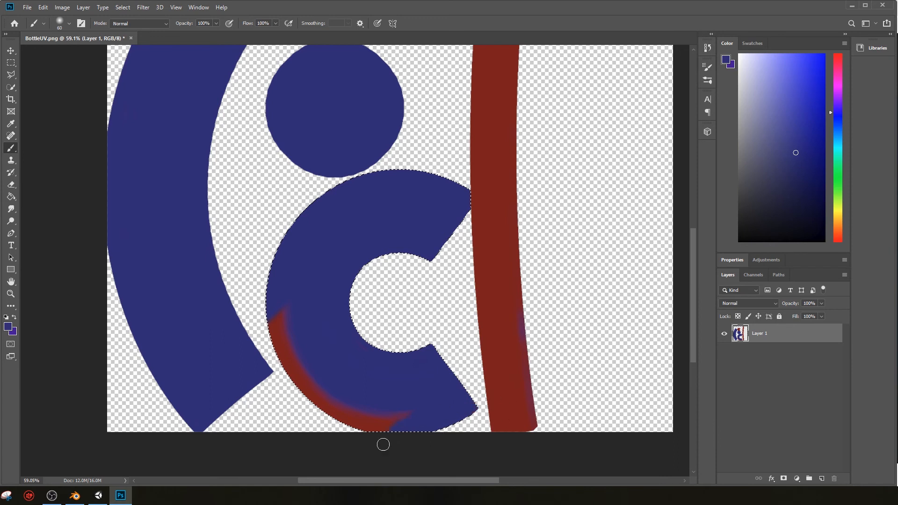
pyautogui.moveTo(383, 444)
pyautogui.mouseDown()
pyautogui.moveTo(331, 431)
pyautogui.moveTo(317, 407)
pyautogui.mouseUp()
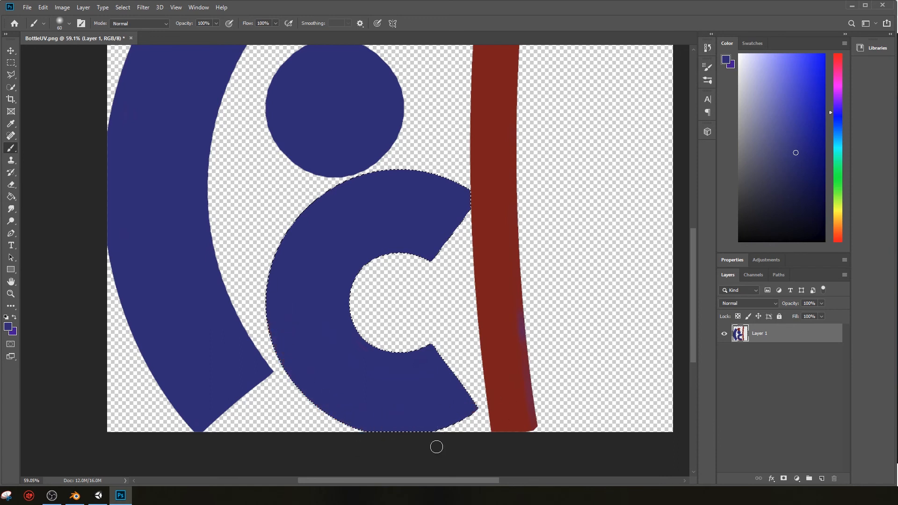
# Step: Subtract the upper arm of the C-shaped blue island from the selection with the Quick Selection tool
pyautogui.scroll(6, 423, 415)
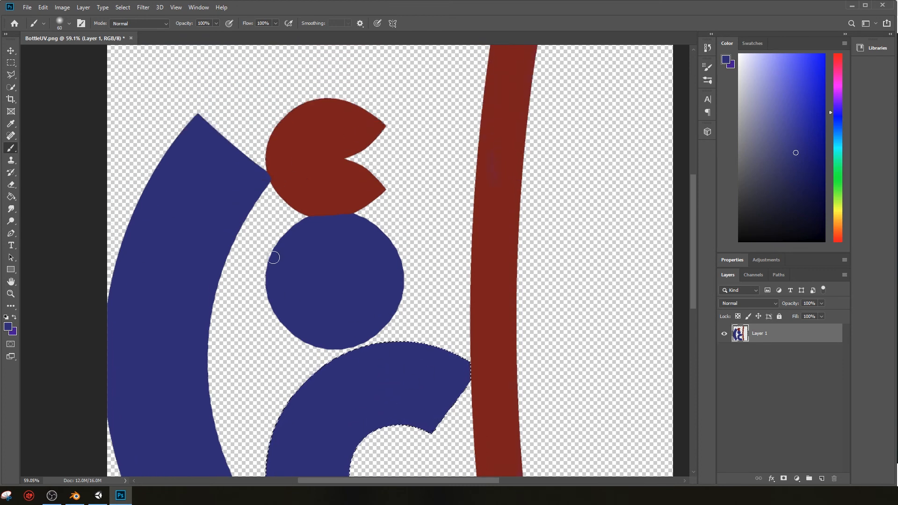
pyautogui.press('w')
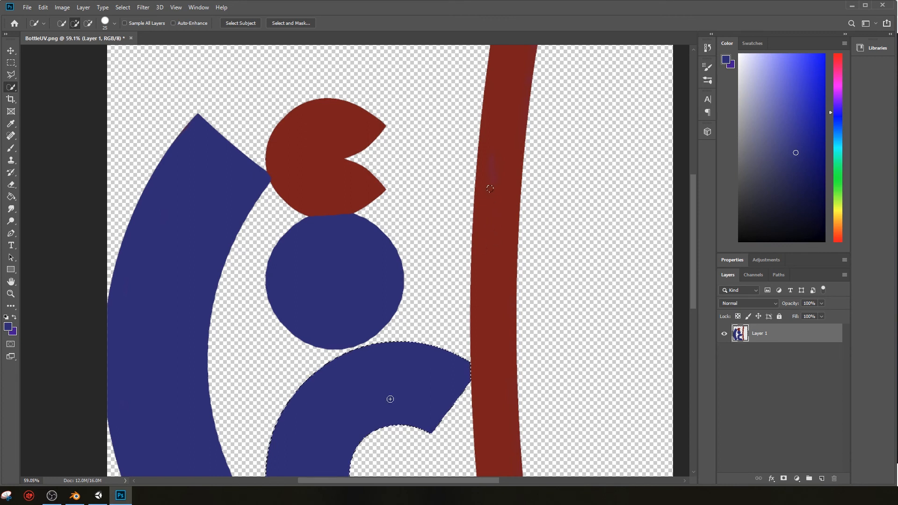
pyautogui.keyDown('alt'); pyautogui.moveTo(410, 385); pyautogui.dragTo(332, 408); pyautogui.keyUp('alt')
pyautogui.scroll(-2, 385, 358)
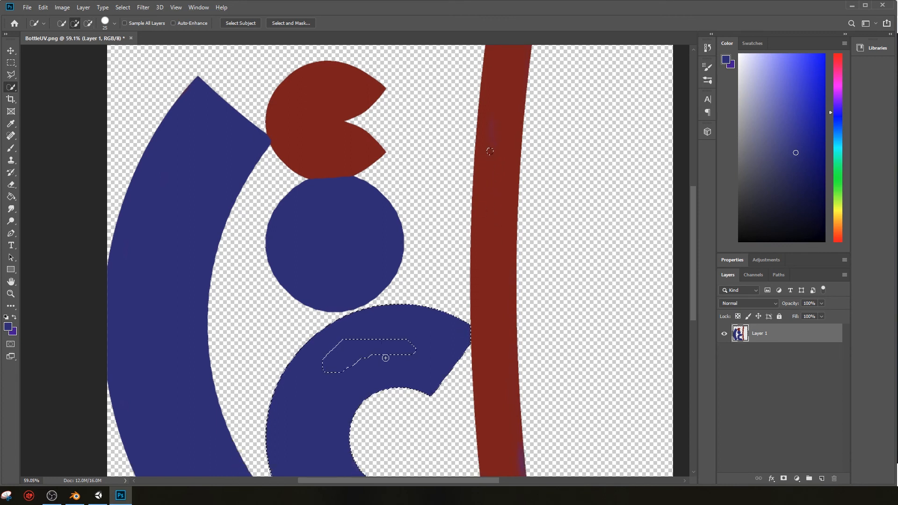
pyautogui.moveTo(423, 322); pyautogui.dragTo(338, 398)
pyautogui.moveTo(401, 341)
pyautogui.keyDown('alt'); pyautogui.mouseDown()
pyautogui.moveTo(324, 365)
pyautogui.moveTo(403, 329)
pyautogui.moveTo(437, 353)
pyautogui.mouseUp(); pyautogui.keyUp('alt')
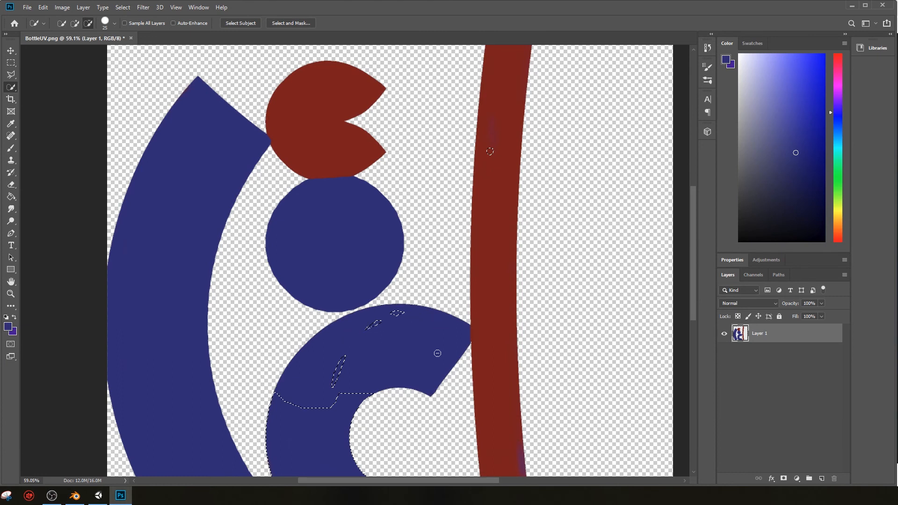
pyautogui.keyDown('alt'); pyautogui.moveTo(396, 312); pyautogui.dragTo(372, 324); pyautogui.keyUp('alt')
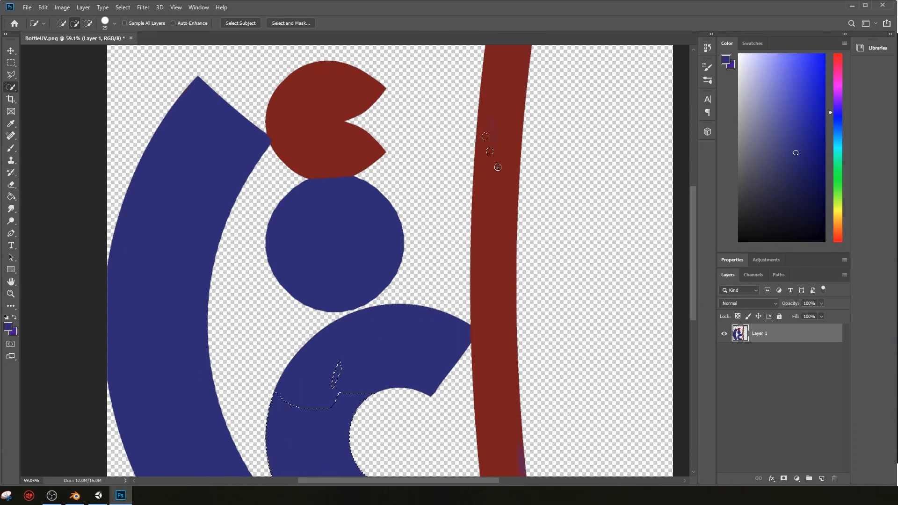
# Step: Add the whole long red strip to the selection and remove the rest of the C-shaped blue island from it
pyautogui.moveTo(479, 149)
pyautogui.mouseDown()
pyautogui.moveTo(496, 397)
pyautogui.moveTo(476, 212)
pyautogui.moveTo(504, 116)
pyautogui.mouseUp()
pyautogui.scroll(2, 521, 199)
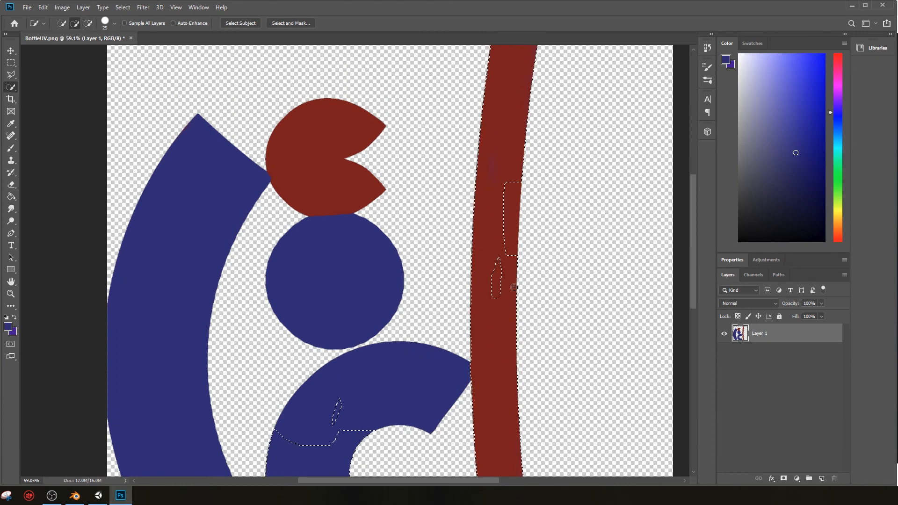
pyautogui.moveTo(502, 253)
pyautogui.mouseDown()
pyautogui.moveTo(516, 178)
pyautogui.moveTo(520, 297)
pyautogui.moveTo(505, 180)
pyautogui.moveTo(487, 309)
pyautogui.moveTo(500, 284)
pyautogui.mouseUp()
pyautogui.keyDown('alt'); pyautogui.scroll(-3, 504, 276); pyautogui.keyUp('alt')
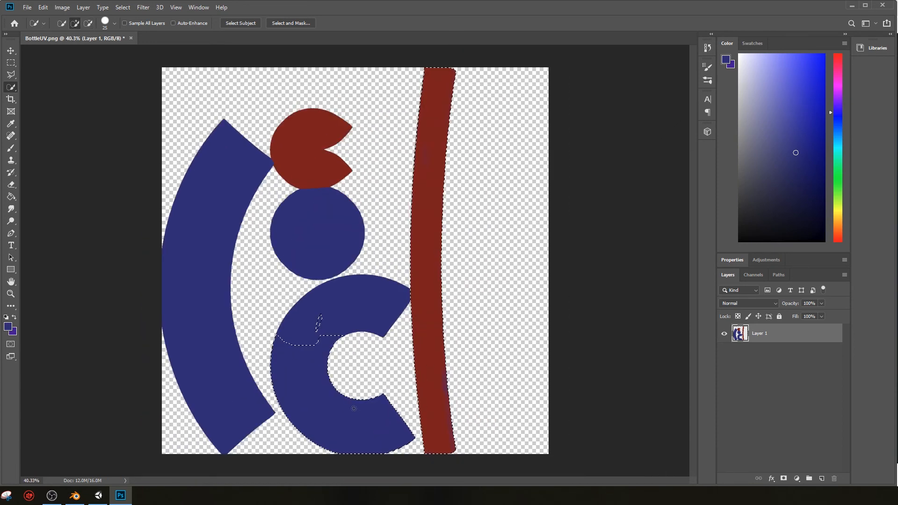
pyautogui.moveTo(317, 323)
pyautogui.keyDown('alt'); pyautogui.mouseDown()
pyautogui.moveTo(304, 374)
pyautogui.moveTo(321, 346)
pyautogui.mouseUp(); pyautogui.keyUp('alt')
# Step: Sample the red of the notched disc and brush it over the purple patches on the selected long strip
pyautogui.press('i')
pyautogui.click(316, 153)
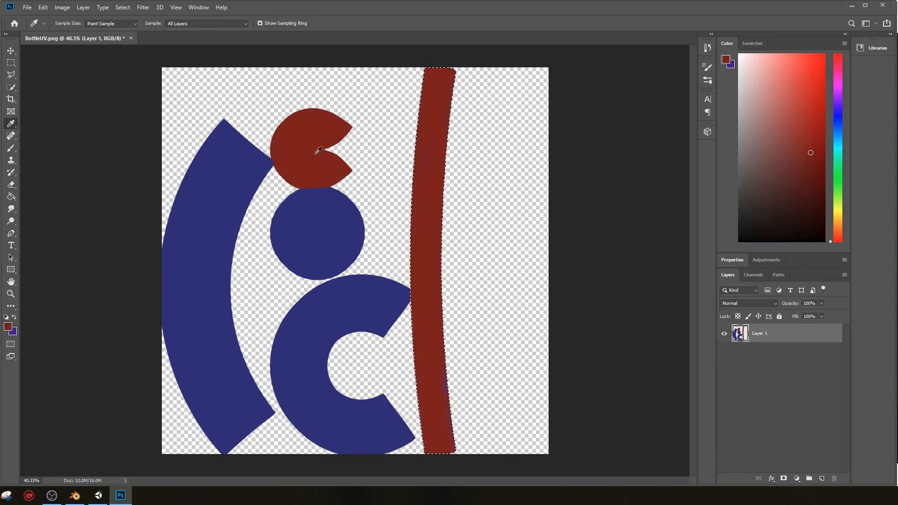
pyautogui.press('b')
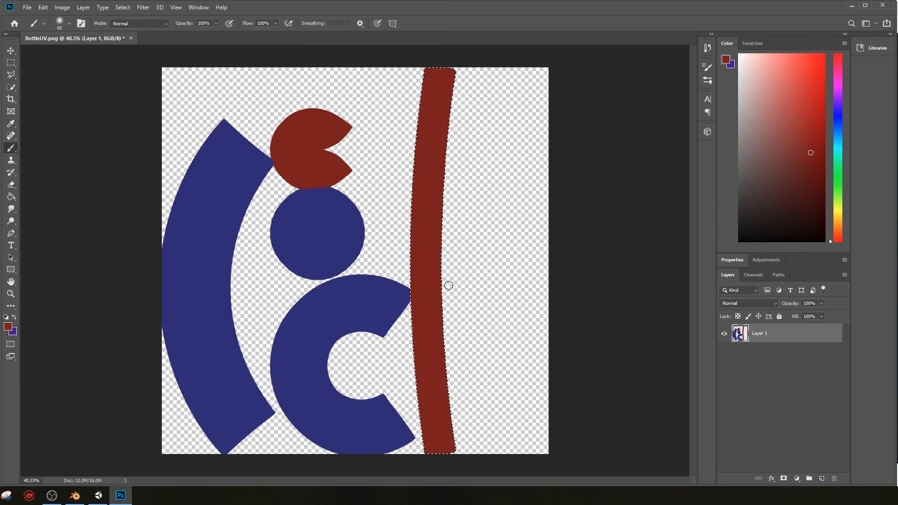
pyautogui.press('v')
pyautogui.click(76, 127)
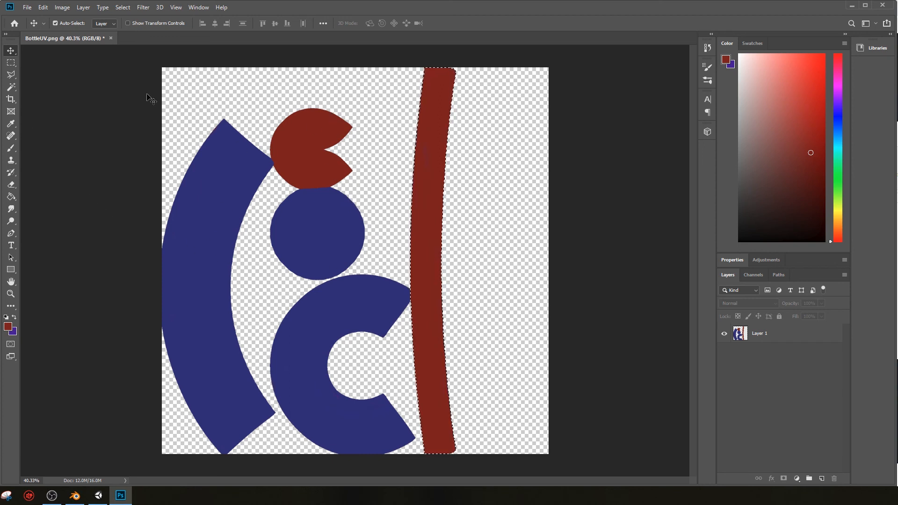
# Step: Place BottleLogo.png from the Models folder into the document and rotate it 90 degrees
pyautogui.hotkey('alt', 'Tab')
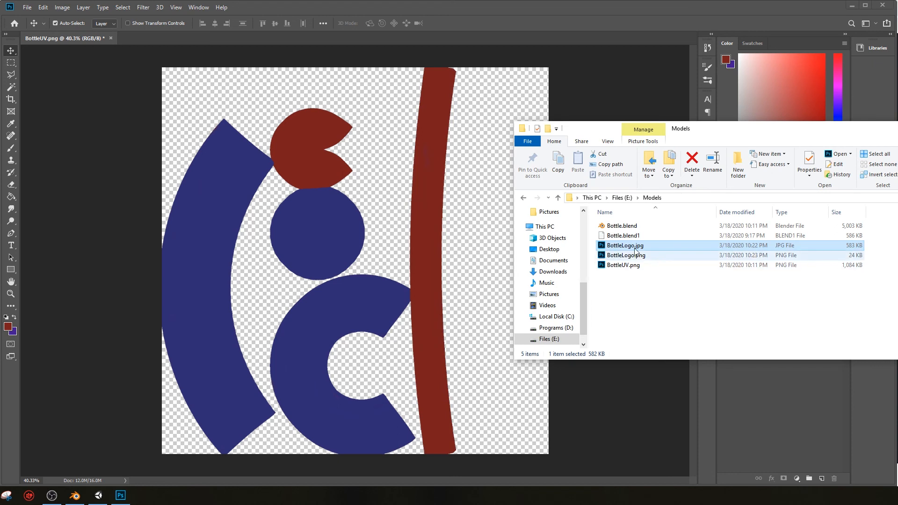
pyautogui.moveTo(629, 260); pyautogui.dragTo(472, 239)
pyautogui.moveTo(402, 190); pyautogui.dragTo(415, 328)
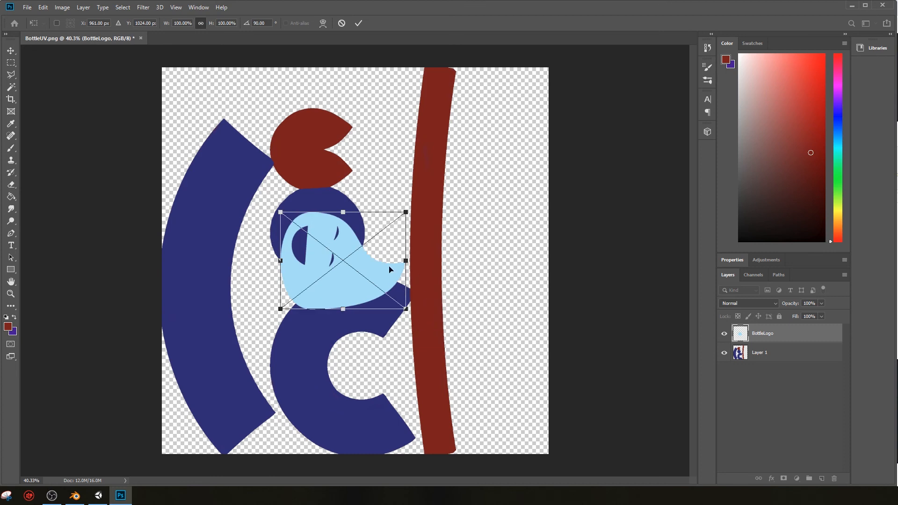
# Step: Scale the placed logo down to fit within the long red strip's width and position it near the strip's middle
pyautogui.moveTo(407, 260); pyautogui.dragTo(375, 260)
pyautogui.hotkey('ctrl', 'z')
pyautogui.moveTo(406, 309); pyautogui.dragTo(435, 256)
pyautogui.press('Return')
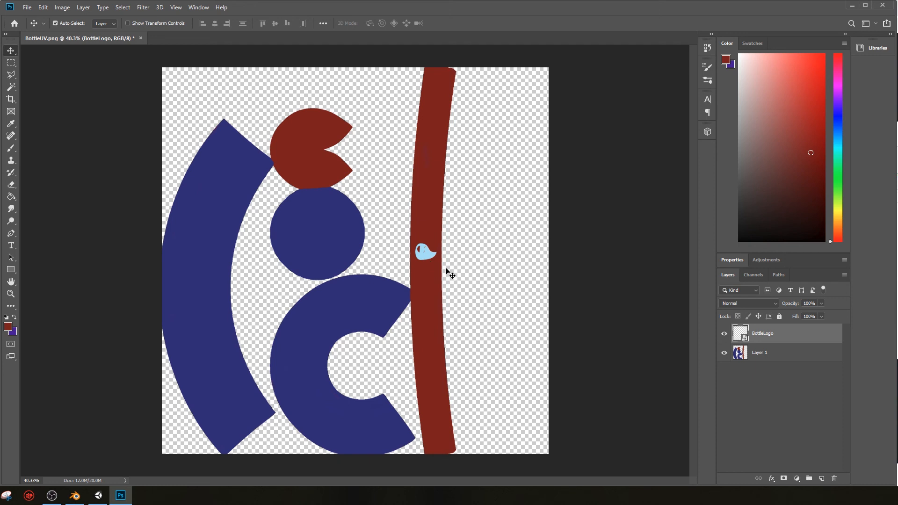
# Step: Duplicate the BottleLogo layer and move the copy onto the middle of the red notched disc
pyautogui.rightClick(769, 336)
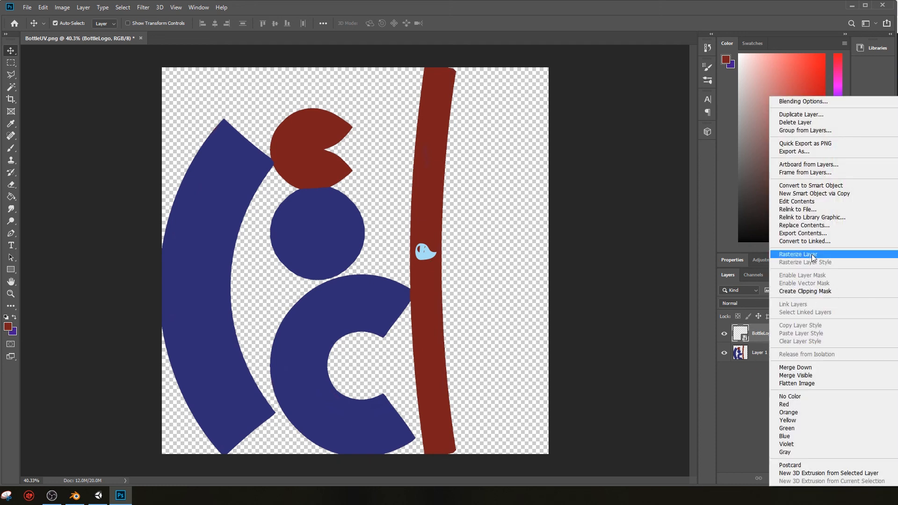
pyautogui.click(798, 114)
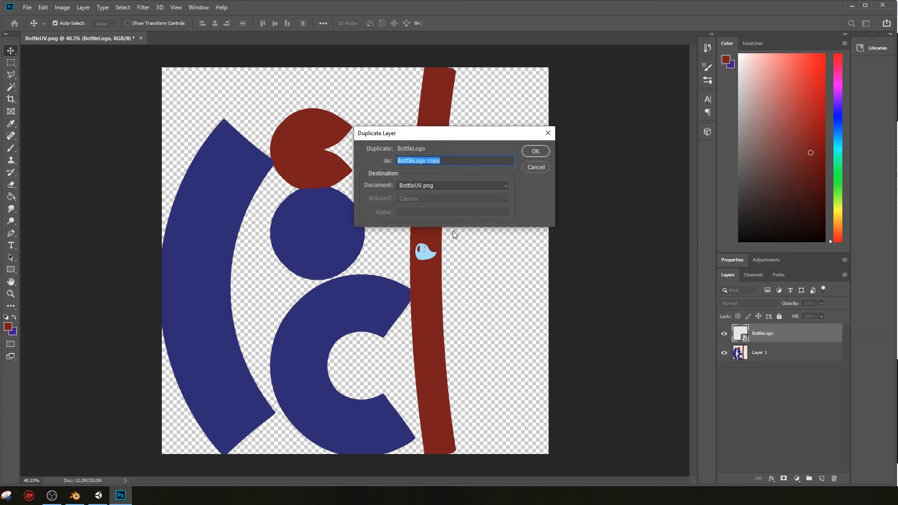
pyautogui.click(536, 156)
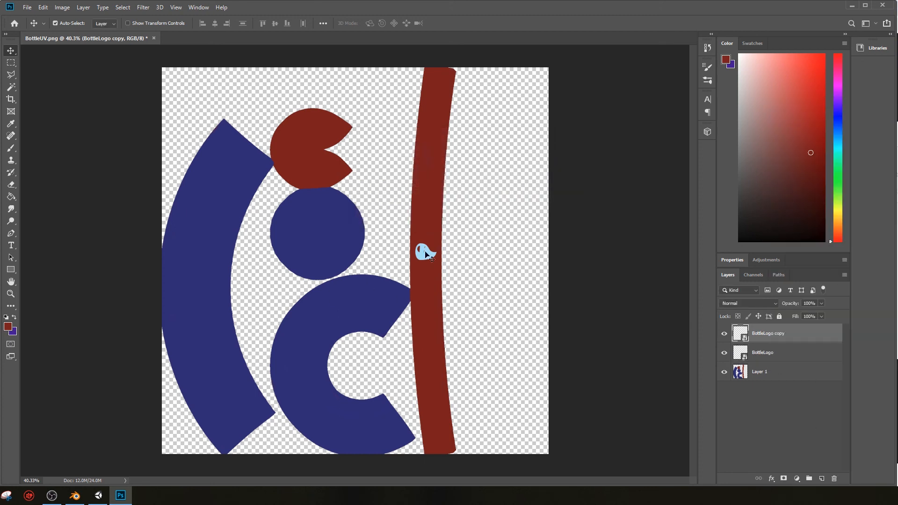
pyautogui.moveTo(428, 257); pyautogui.dragTo(366, 229)
pyautogui.moveTo(308, 160); pyautogui.dragTo(314, 155)
# Step: Save the image in PNG format as BottleUV.png in Models, replacing the existing file and using the large file size option
pyautogui.click(27, 7)
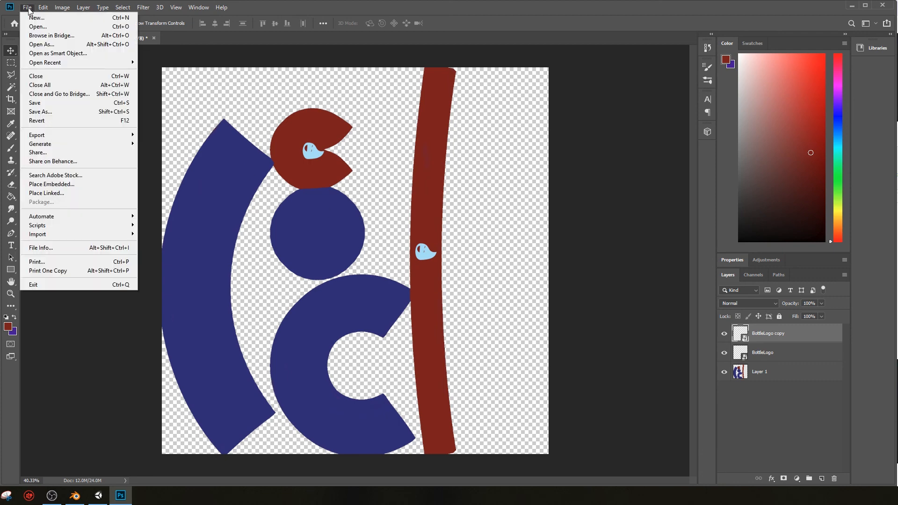
pyautogui.click(56, 105)
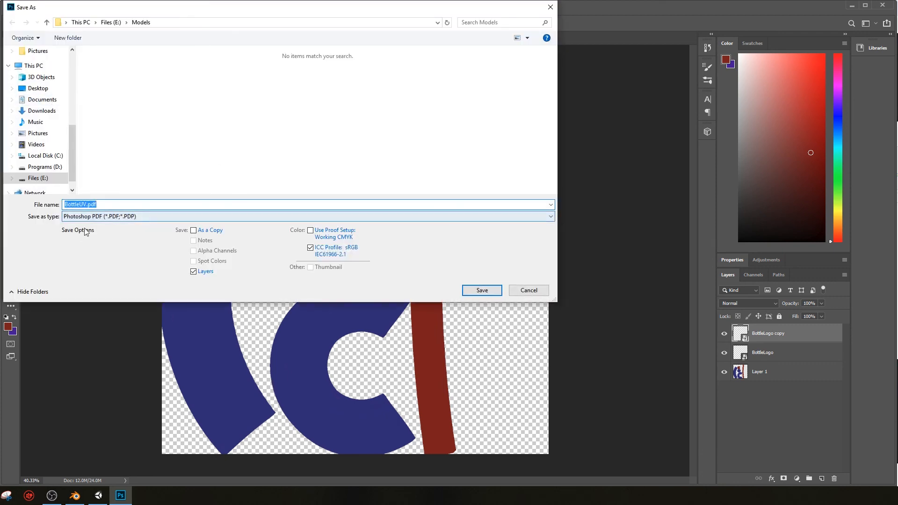
pyautogui.click(97, 216)
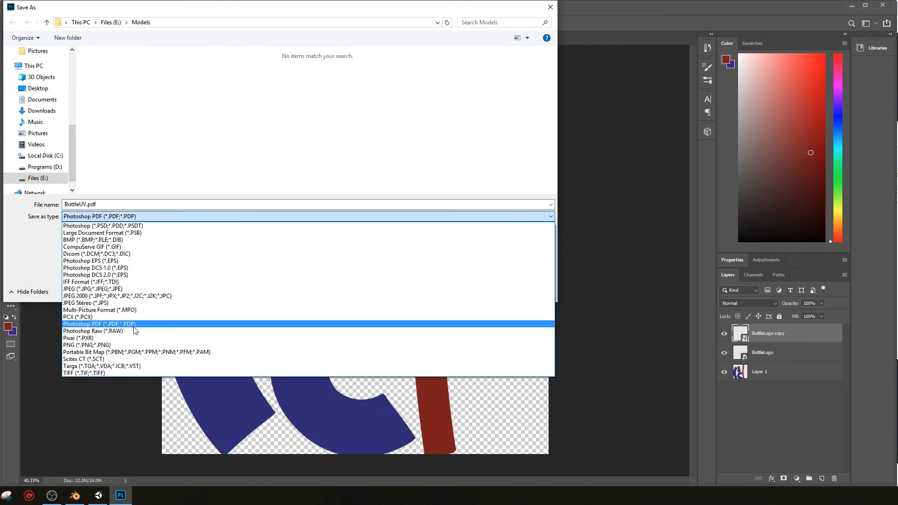
pyautogui.click(132, 346)
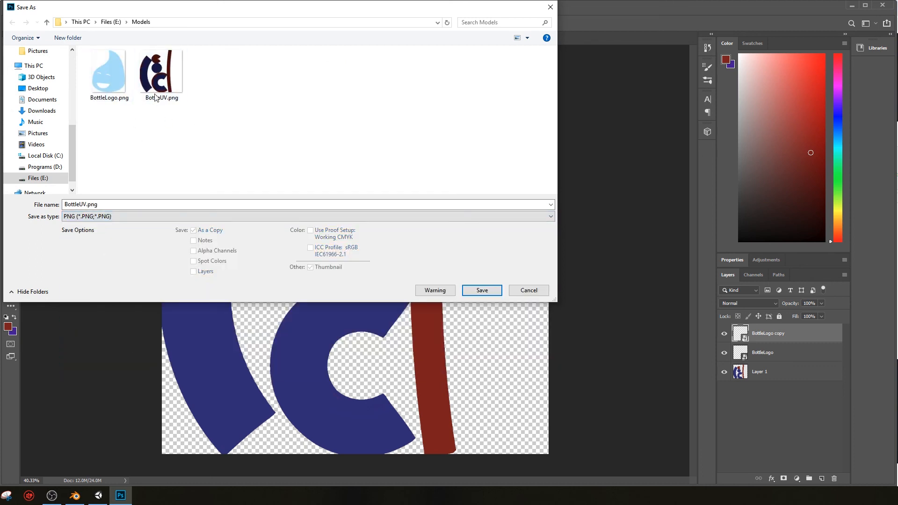
pyautogui.click(481, 289)
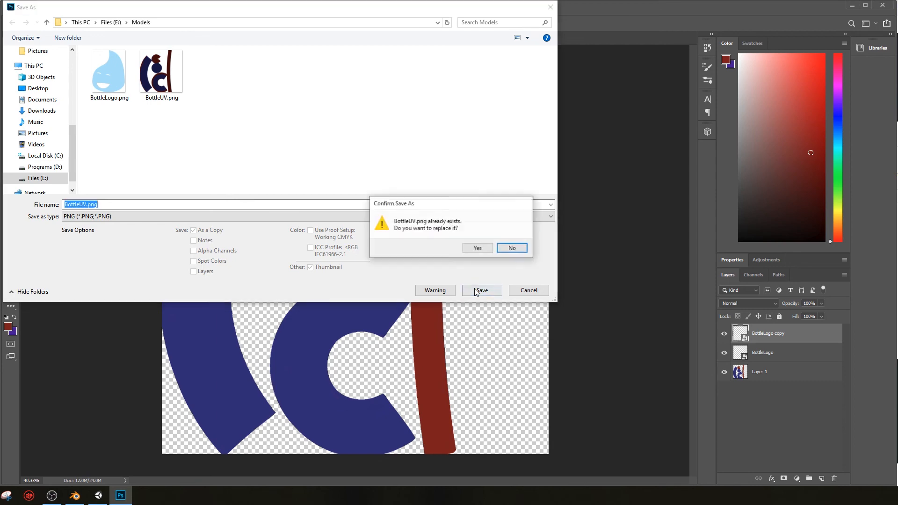
pyautogui.click(477, 248)
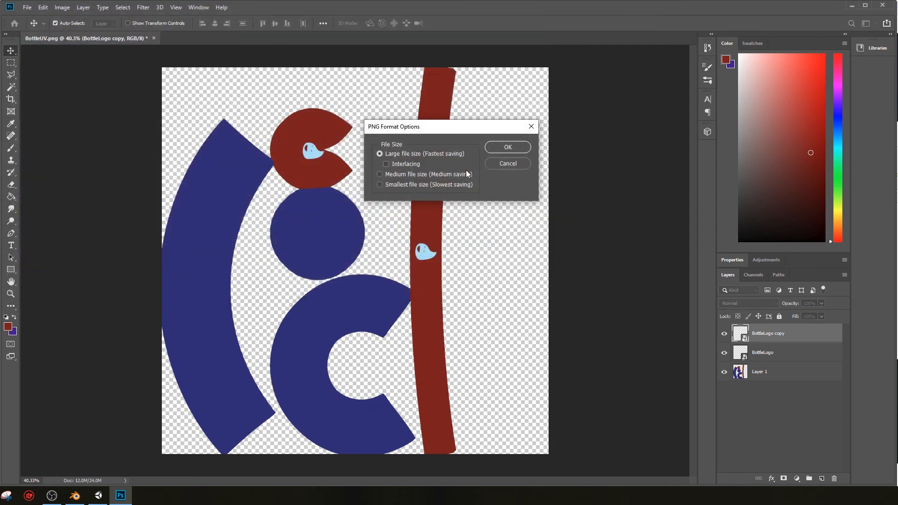
pyautogui.click(506, 147)
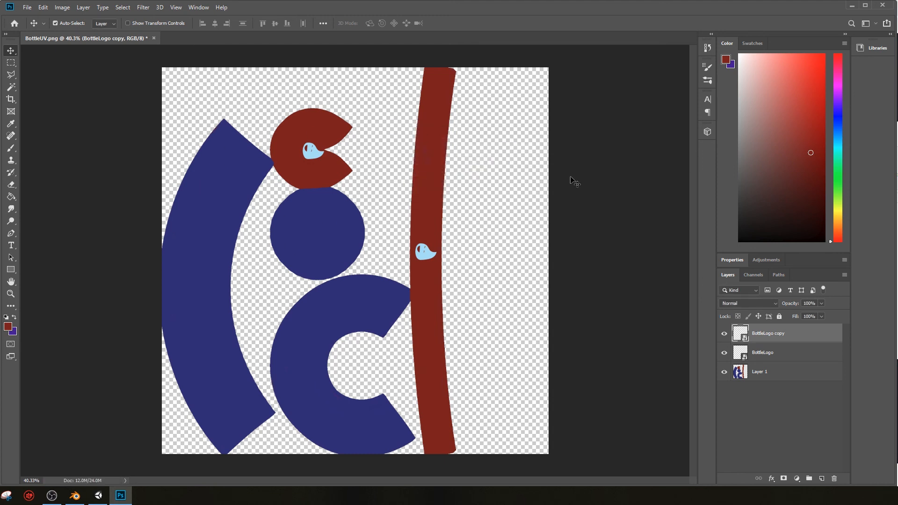
# Step: Quit Photoshop without saving the layered document, switch to the Unity project, and open its Models asset folder
pyautogui.click(883, 5)
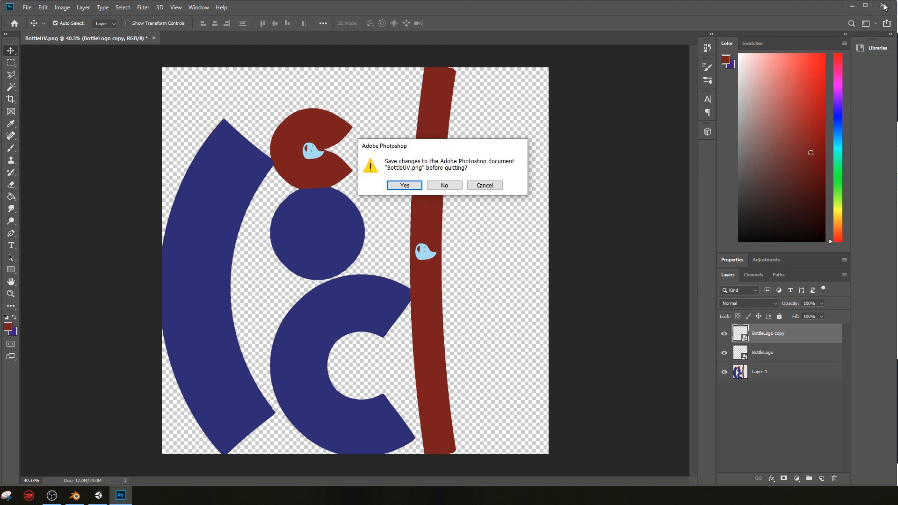
pyautogui.click(441, 185)
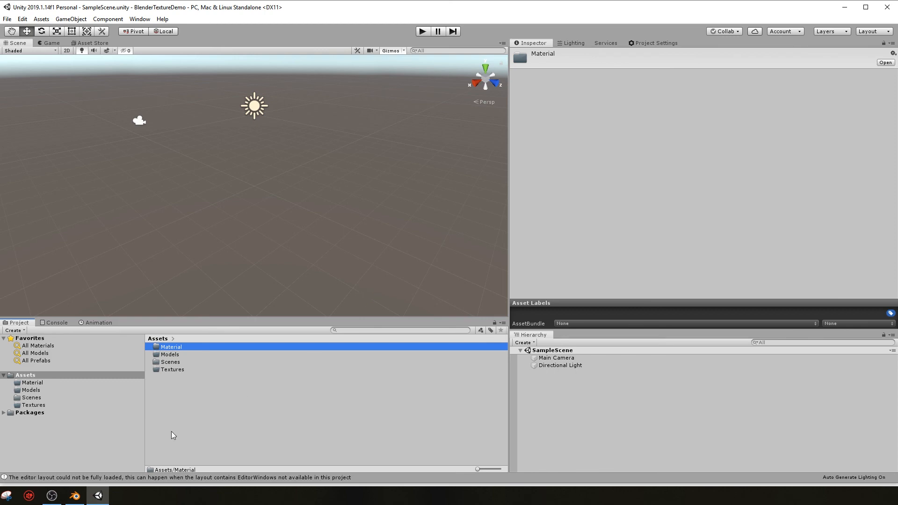
pyautogui.doubleClick(173, 355)
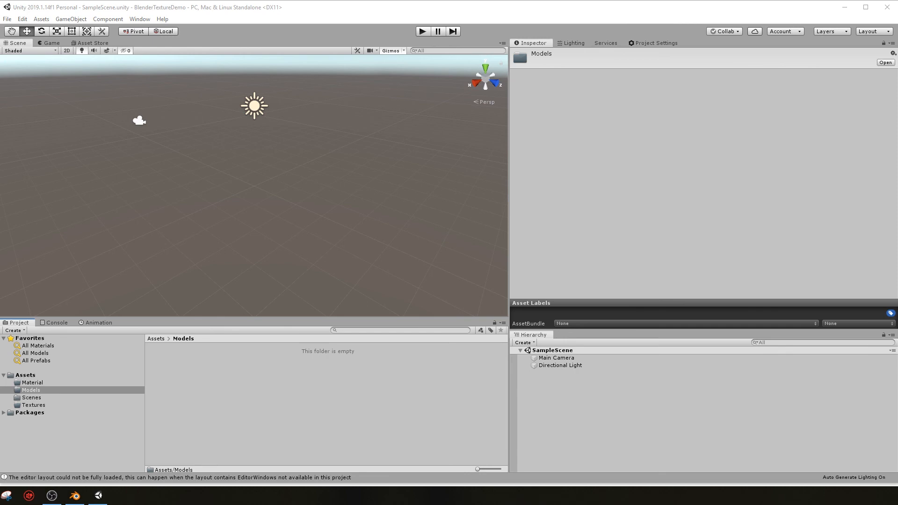
# Step: Import Bottle.blend from the Models folder on drive E into the project's Models asset folder
pyautogui.click(43, 20)
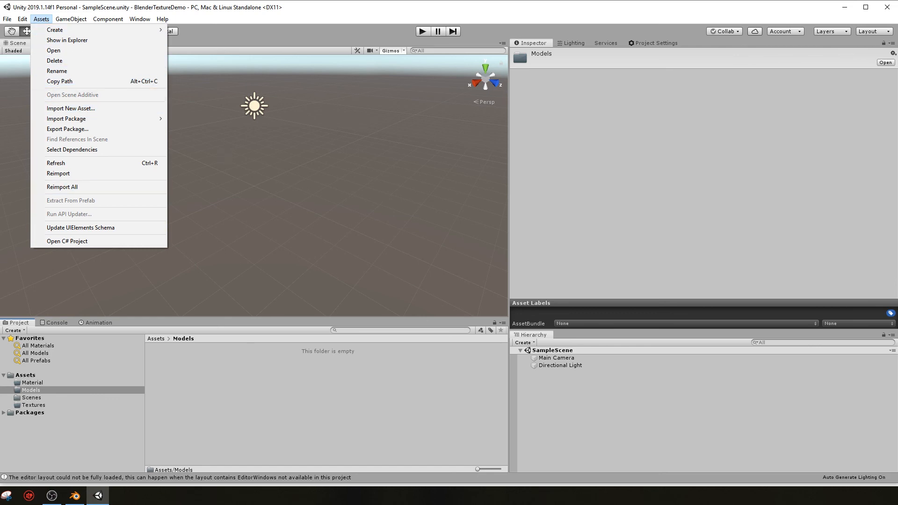
pyautogui.moveTo(897, 120); pyautogui.dragTo(785, 121)
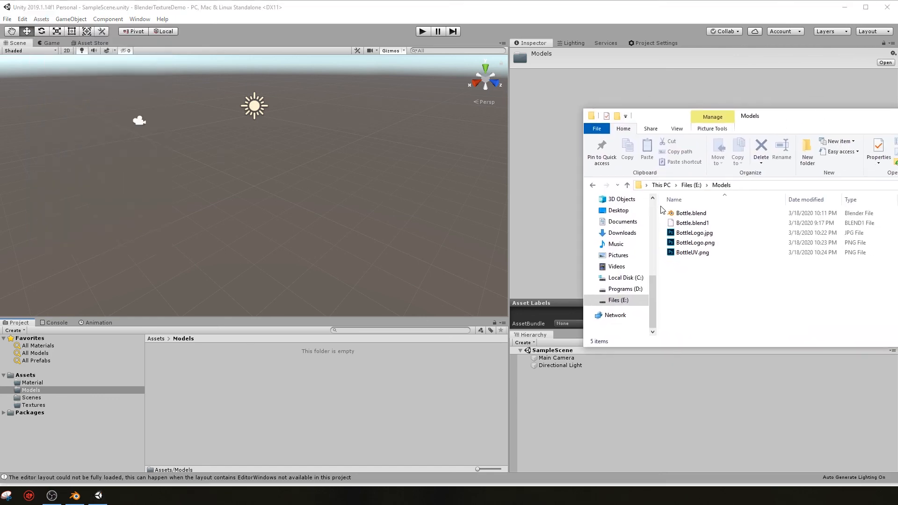
pyautogui.moveTo(688, 217); pyautogui.dragTo(257, 385)
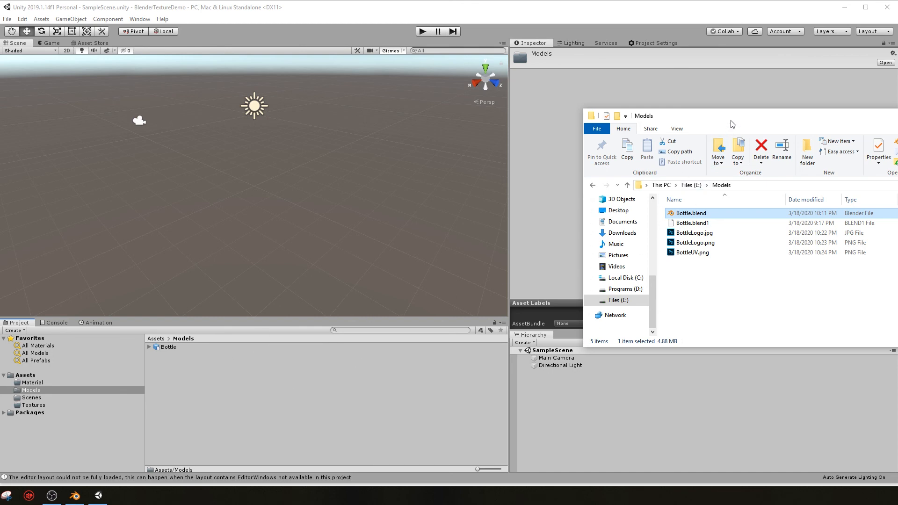
pyautogui.moveTo(730, 120); pyautogui.dragTo(897, 130)
# Step: Place the imported Bottle model in the scene at about X 0.05, Y -1.36, Z 0.96
pyautogui.click(158, 347)
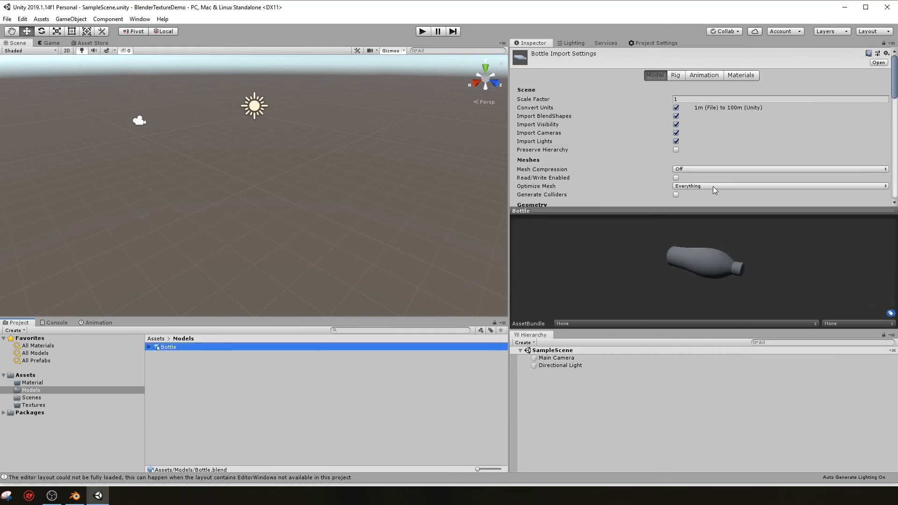
pyautogui.moveTo(166, 349); pyautogui.dragTo(273, 228)
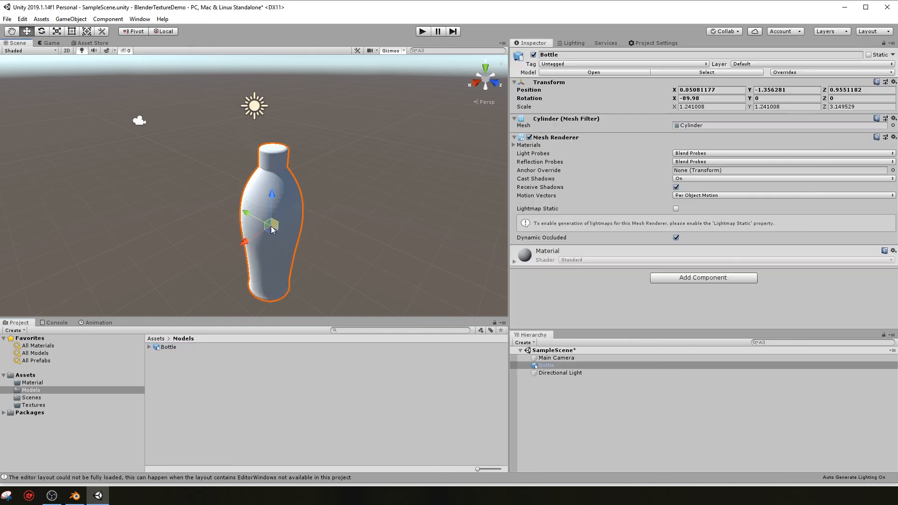
pyautogui.moveTo(324, 234); pyautogui.dragTo(344, 197, button='middle')
pyautogui.moveTo(335, 206); pyautogui.dragTo(405, 170, button='right')
pyautogui.moveTo(219, 219); pyautogui.dragTo(307, 210, button='middle')
pyautogui.scroll(10, 254, 223)
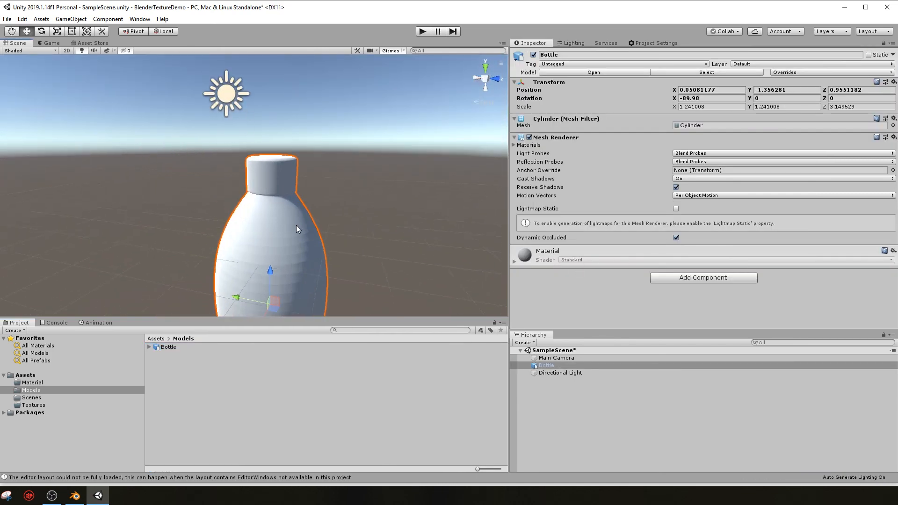
pyautogui.scroll(-10, 294, 186)
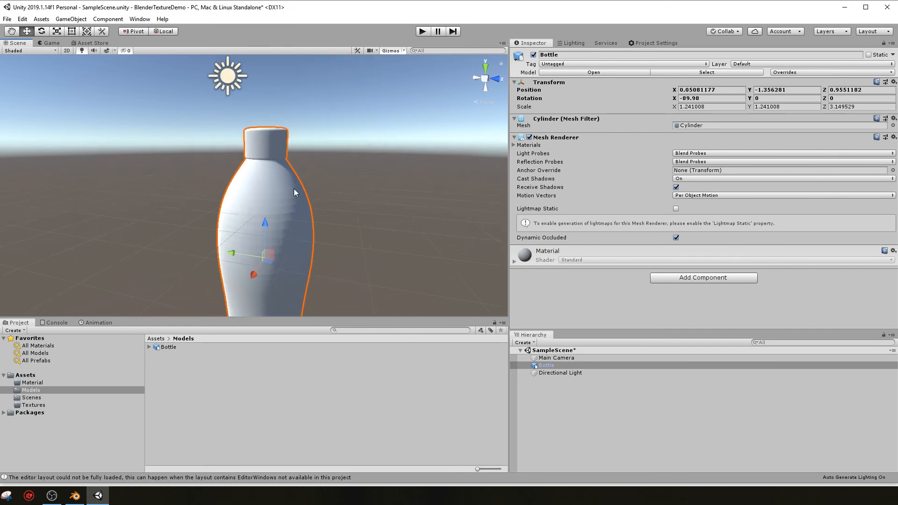
pyautogui.moveTo(280, 230); pyautogui.dragTo(278, 243, button='middle')
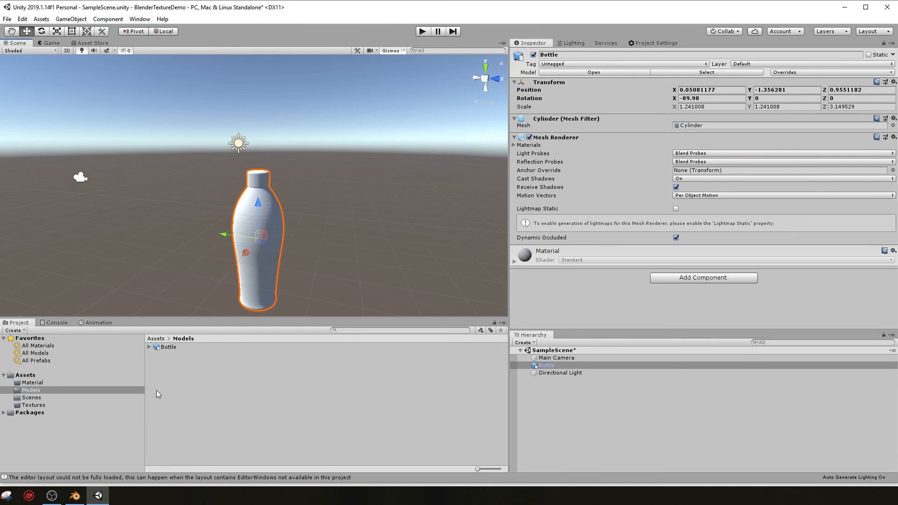
# Step: Import BottleUV.png from the Models folder on drive E into the project's Textures folder and check its preview
pyautogui.click(33, 405)
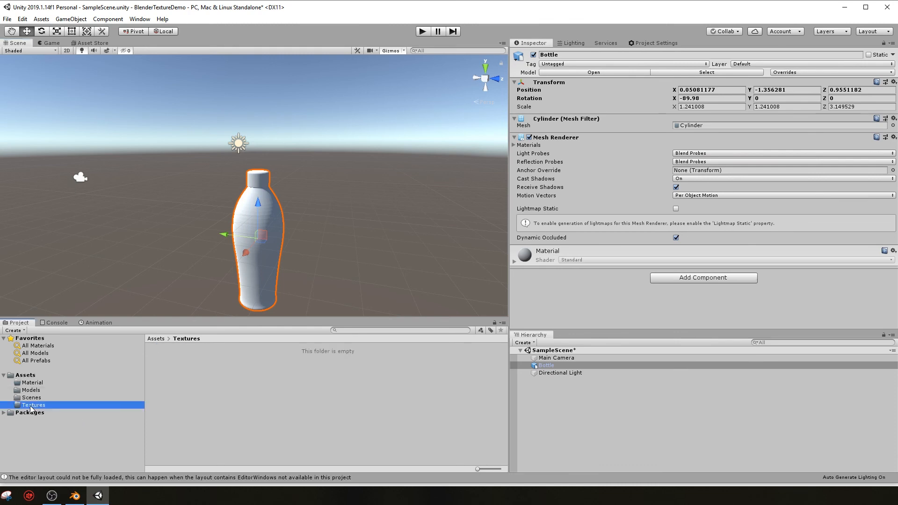
pyautogui.moveTo(897, 189); pyautogui.dragTo(695, 163)
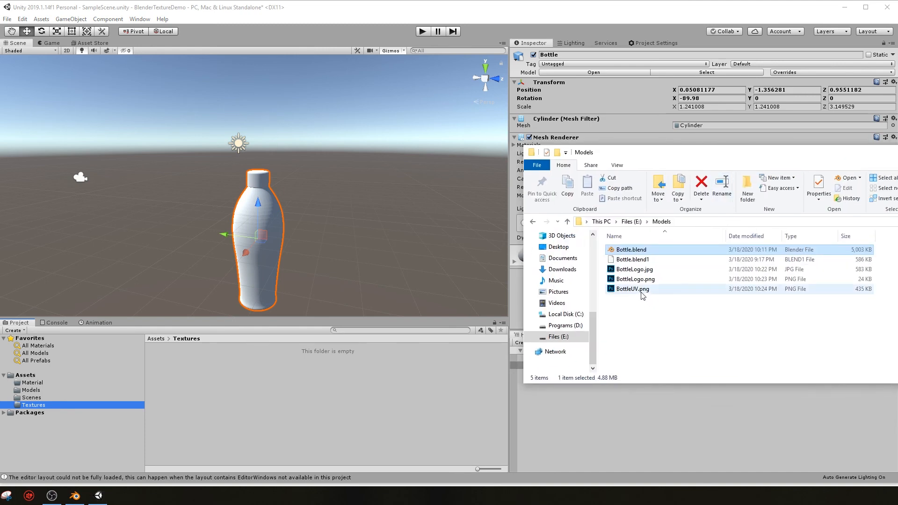
pyautogui.moveTo(641, 290); pyautogui.dragTo(247, 392)
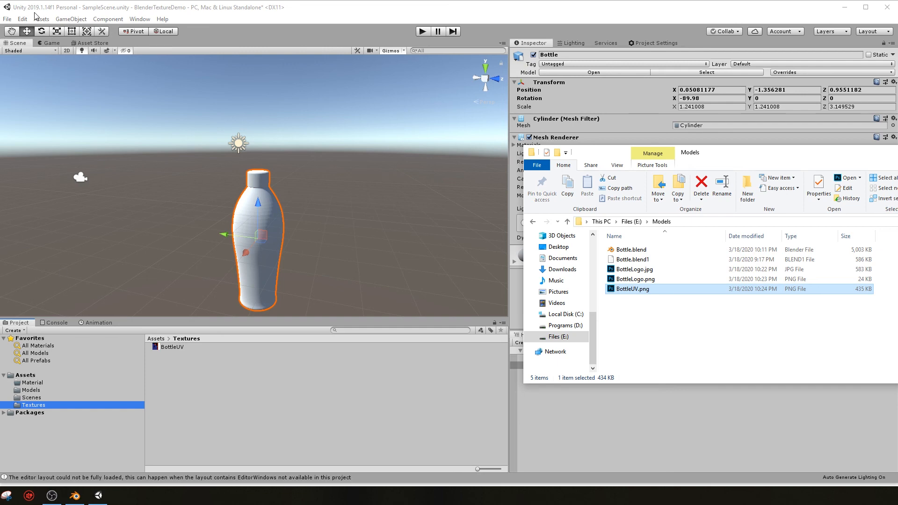
pyautogui.moveTo(766, 152); pyautogui.dragTo(897, 163)
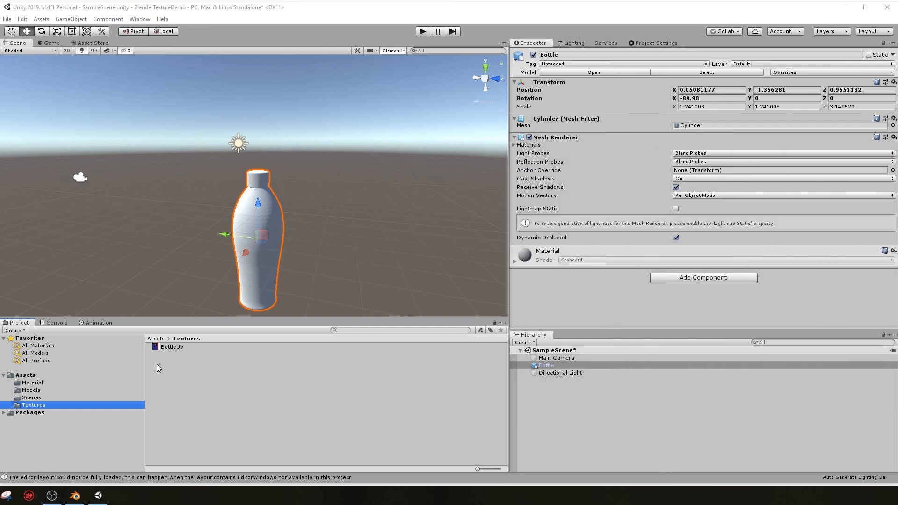
pyautogui.click(173, 348)
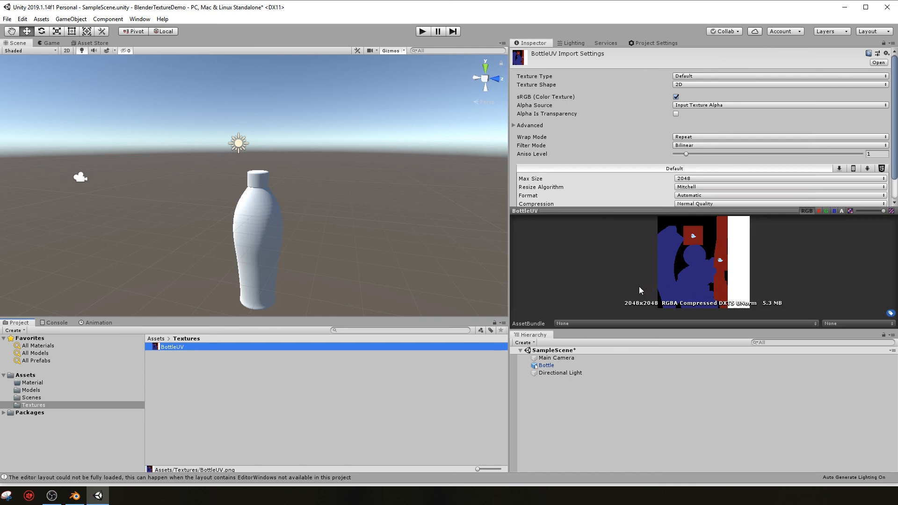
pyautogui.click(354, 398)
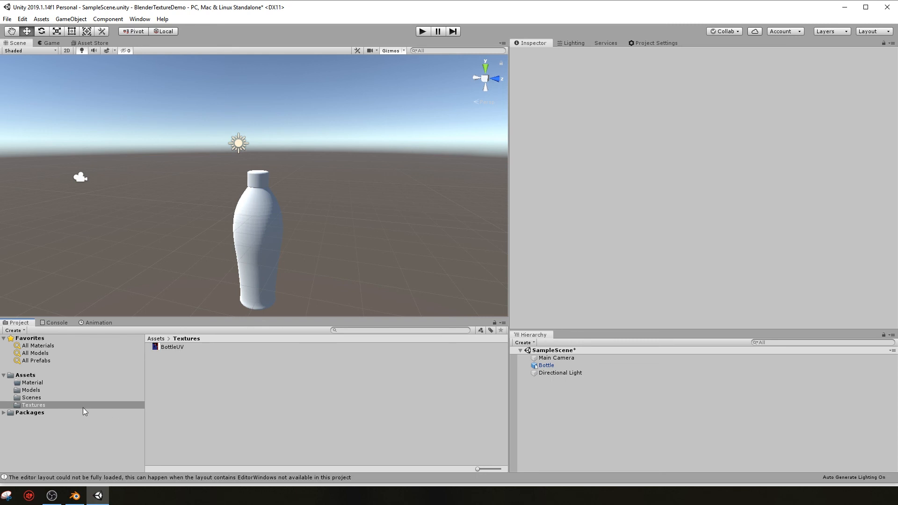
# Step: Create a new material named Bottle in the project's Material folder
pyautogui.click(35, 383)
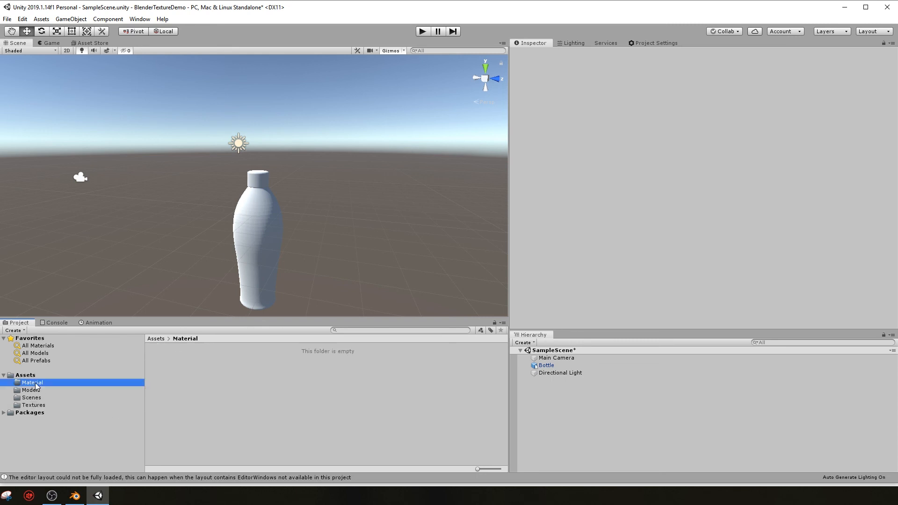
pyautogui.rightClick(193, 378)
pyautogui.moveTo(248, 159)
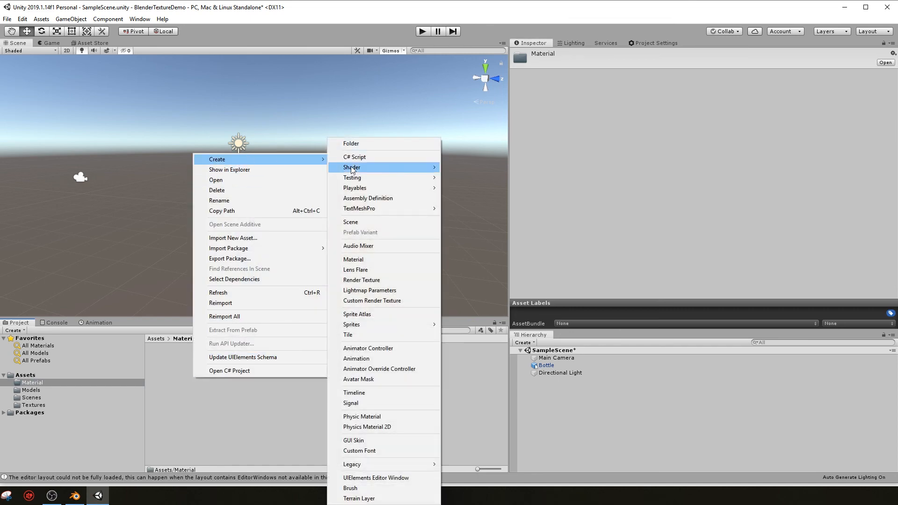
pyautogui.click(384, 260)
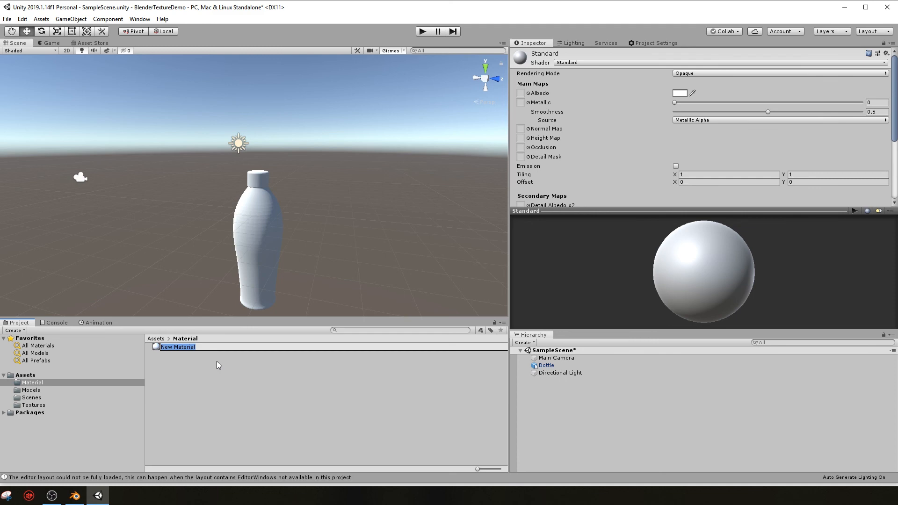
pyautogui.write('Bottle')
pyautogui.press('Return')
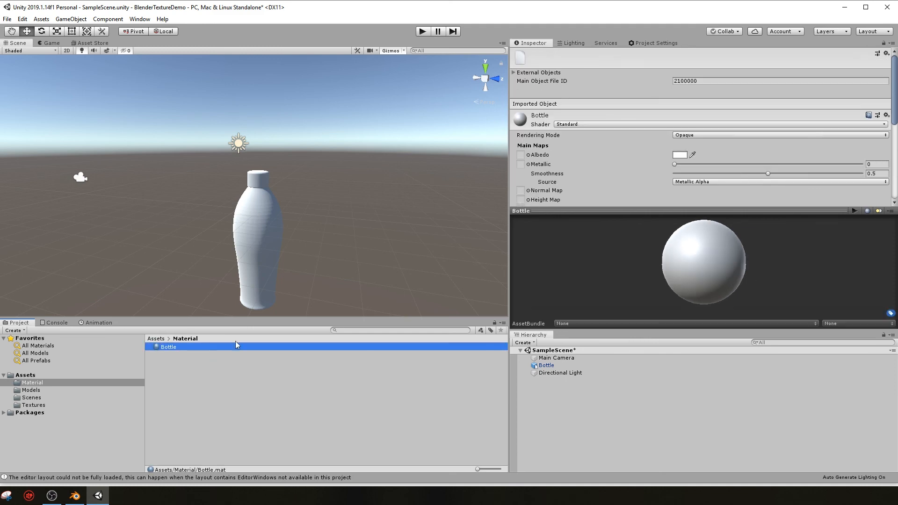
# Step: Assign the BottleUV texture to the Bottle material's Albedo map
pyautogui.click(528, 155)
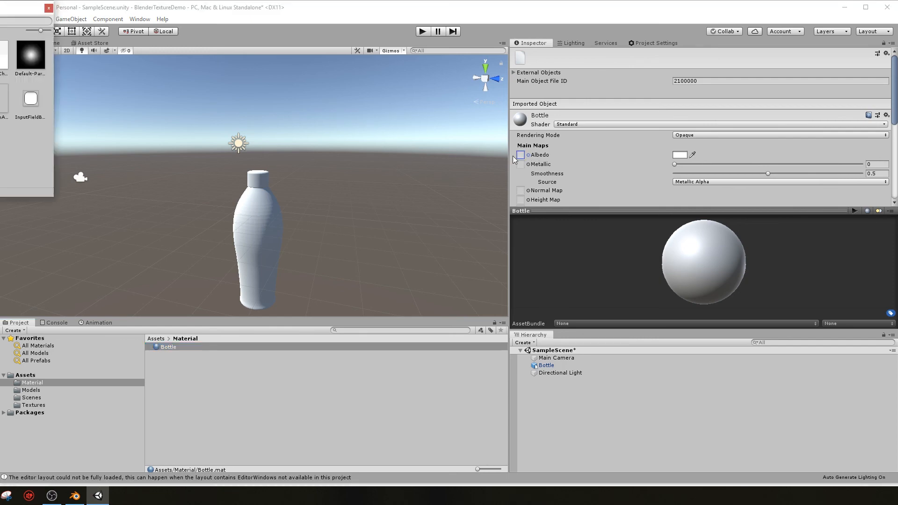
pyautogui.click(0, 56)
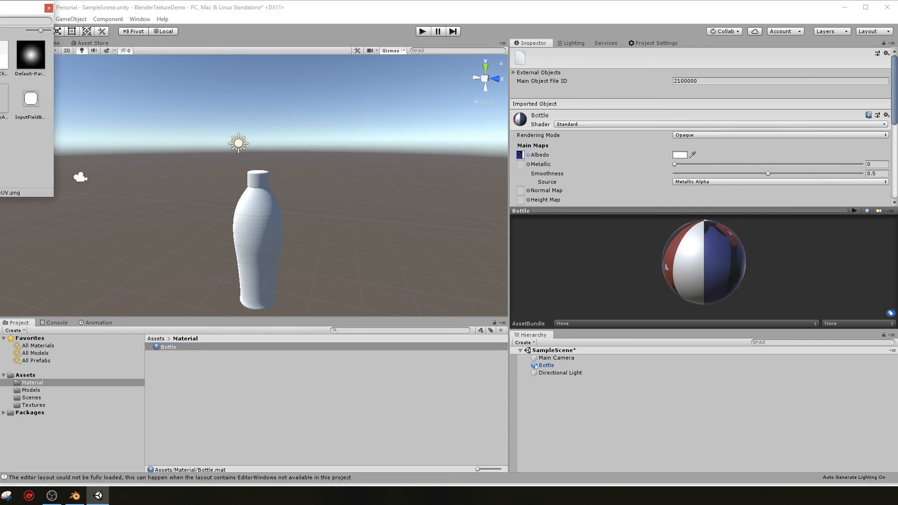
pyautogui.doubleClick(0, 56)
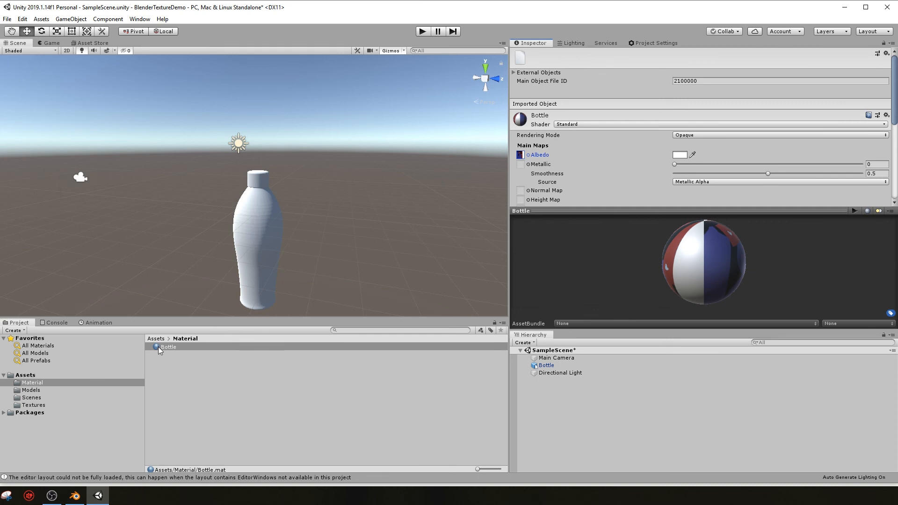
# Step: Apply the Bottle material to the bottle model in the scene and check the label and logo
pyautogui.moveTo(158, 347); pyautogui.dragTo(251, 231)
pyautogui.moveTo(263, 242); pyautogui.dragTo(298, 238, button='middle')
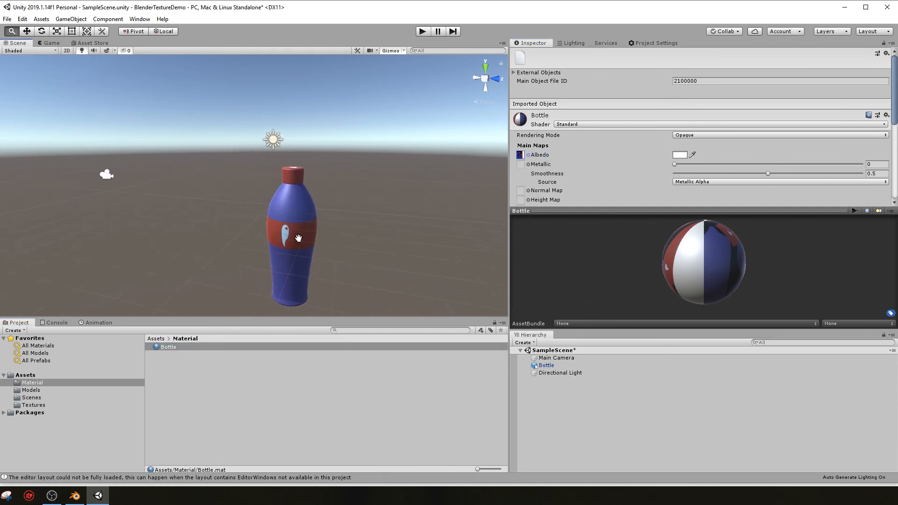
pyautogui.moveTo(307, 236); pyautogui.dragTo(340, 225, button='right')
pyautogui.moveTo(246, 213); pyautogui.dragTo(247, 269, button='middle')
pyautogui.moveTo(247, 278); pyautogui.dragTo(246, 254, button='right')
pyautogui.moveTo(207, 210); pyautogui.dragTo(229, 213, button='middle')
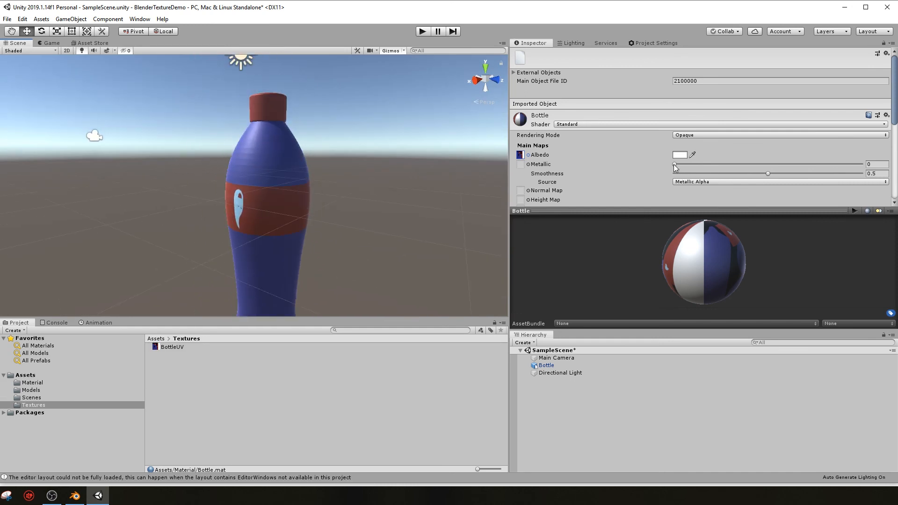
# Step: Set the Bottle material's Metallic to 0.255 and Smoothness to 0.34, and check the logo on the cap
pyautogui.moveTo(675, 167); pyautogui.dragTo(721, 166)
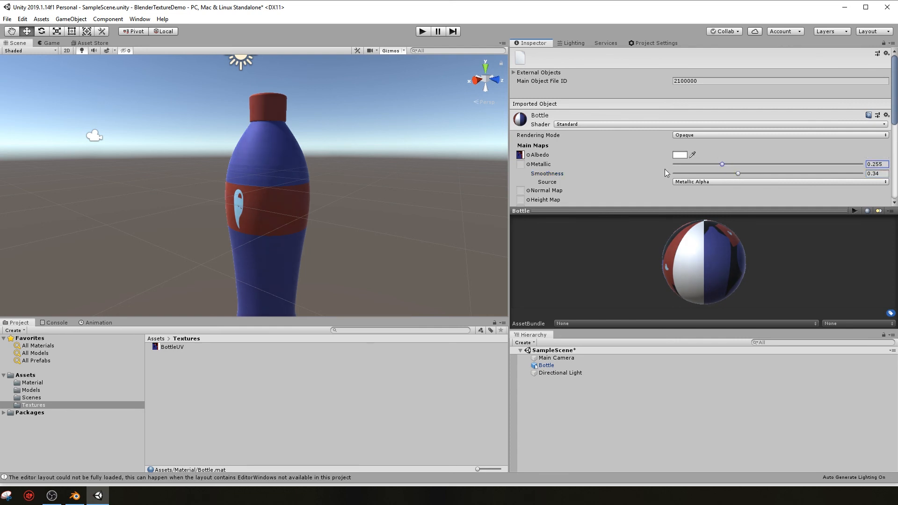
pyautogui.moveTo(299, 187); pyautogui.dragTo(297, 260, button='middle')
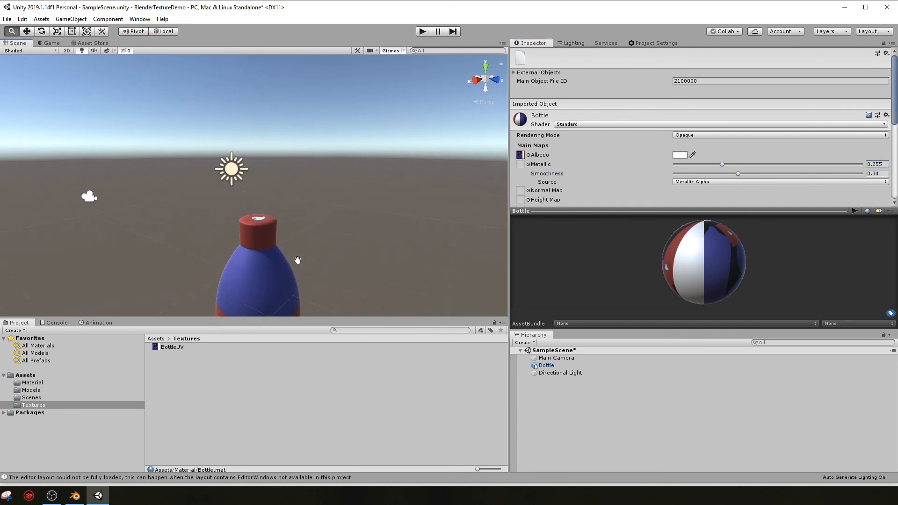